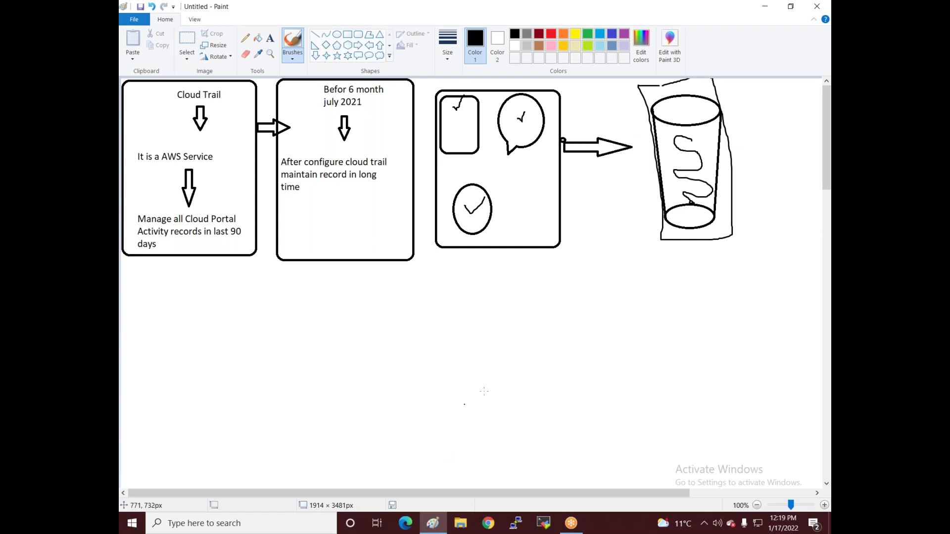
Open the AWS sign-in page in Chrome and choose the suggested root account email.
click(487, 522)
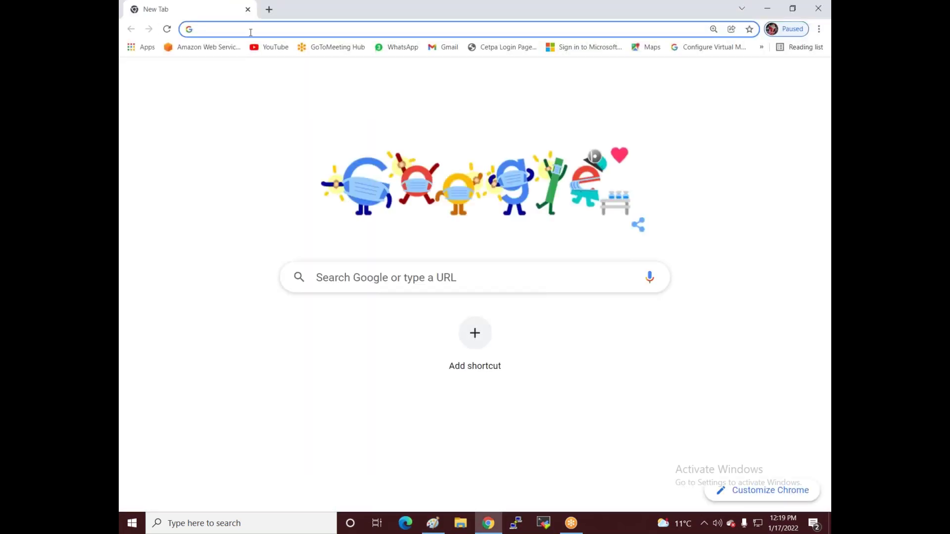
click(227, 51)
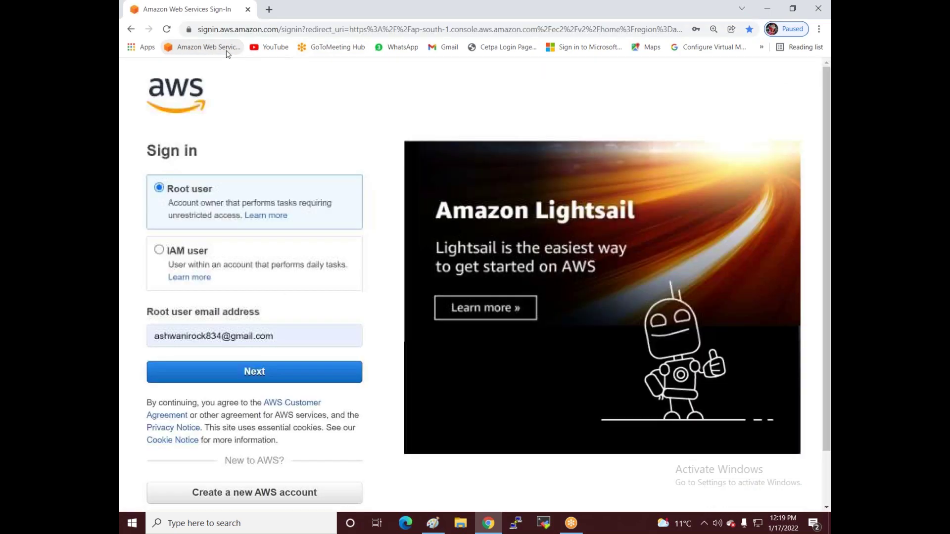
click(306, 338)
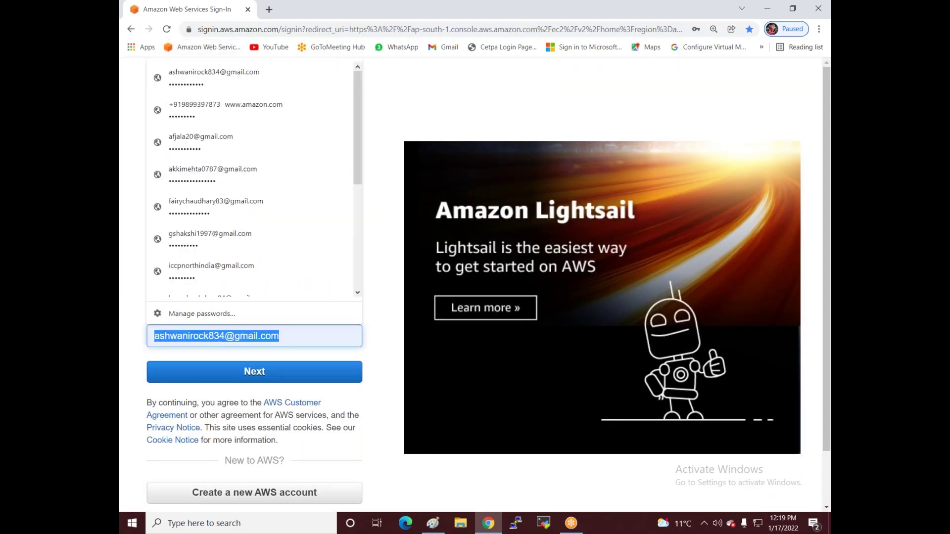
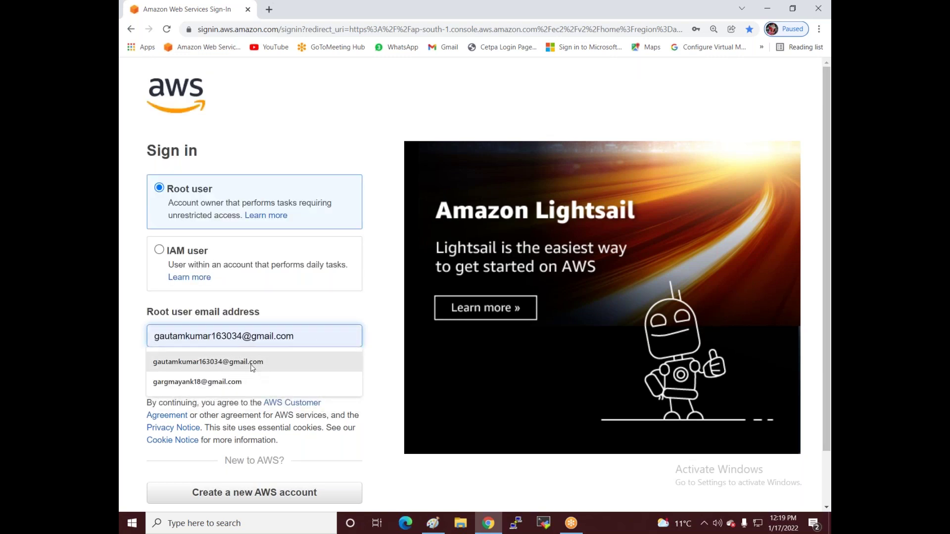
click(252, 367)
click(250, 372)
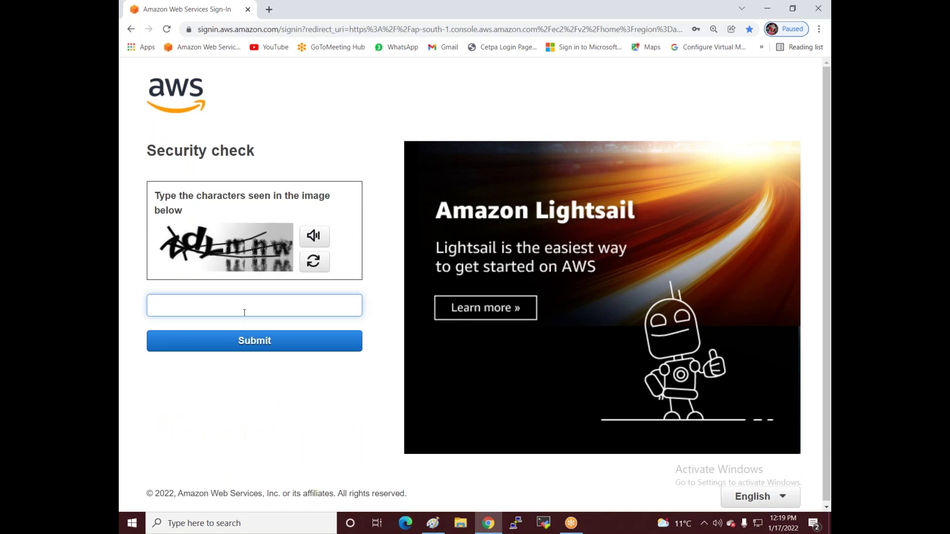
Enter the security check characters and the account password to sign in as root.
key(Return)
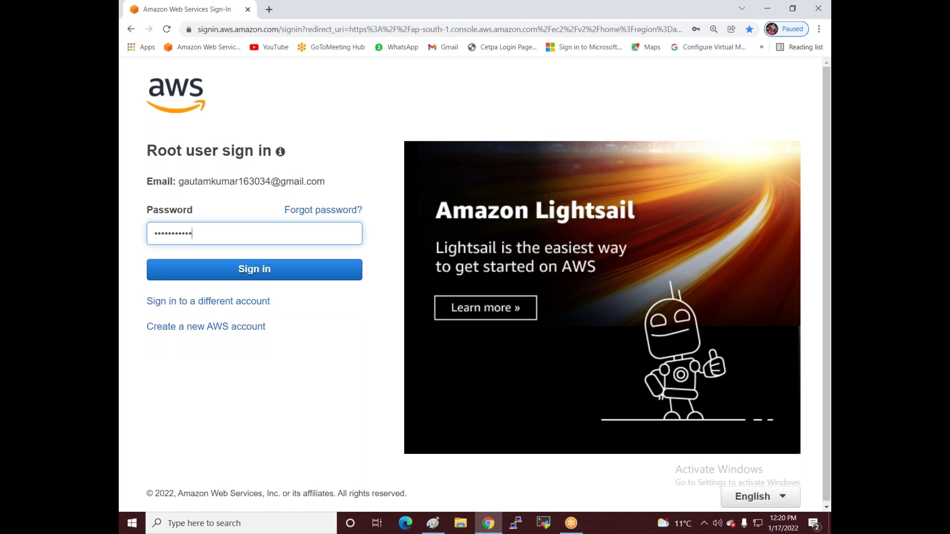
key(Return)
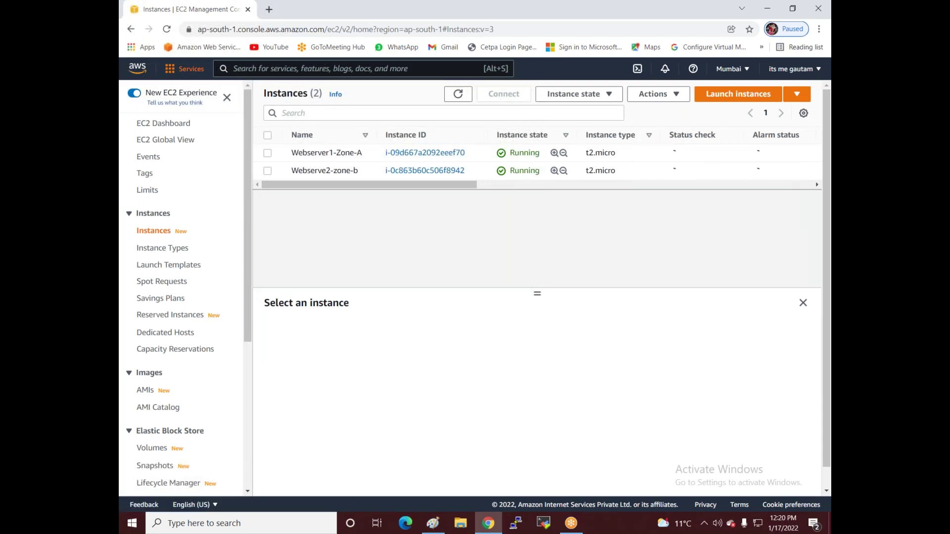
click(192, 71)
In S3, try deleting bucket iccp.co.in and go to its Empty bucket page.
click(375, 277)
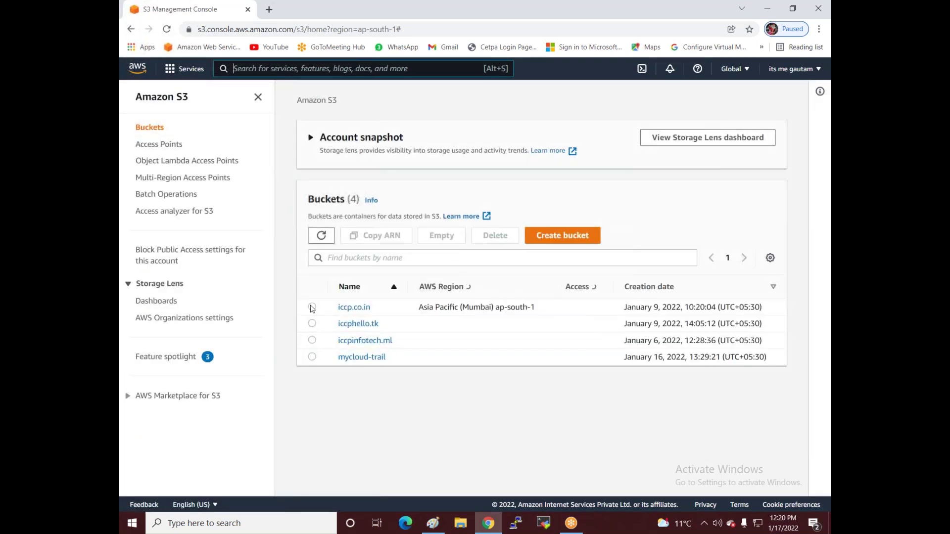
click(312, 307)
click(499, 239)
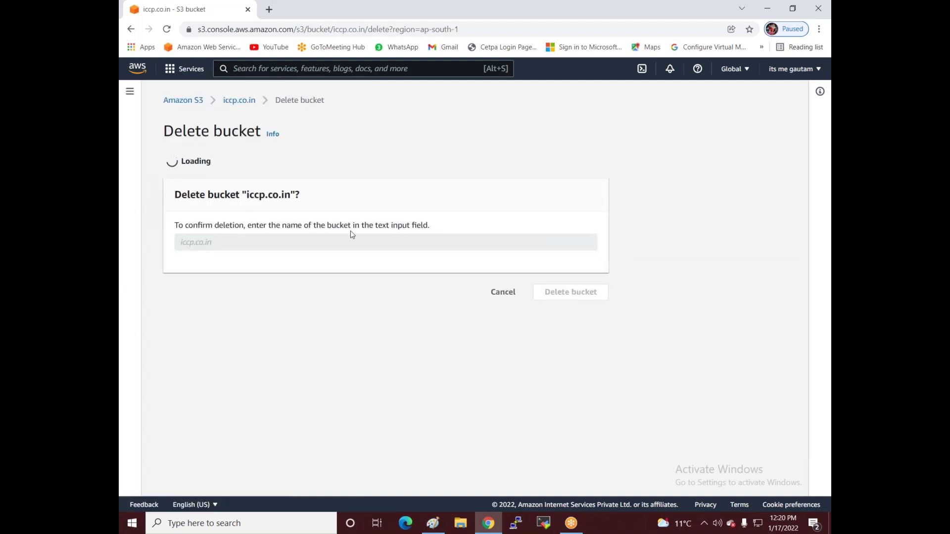
click(564, 187)
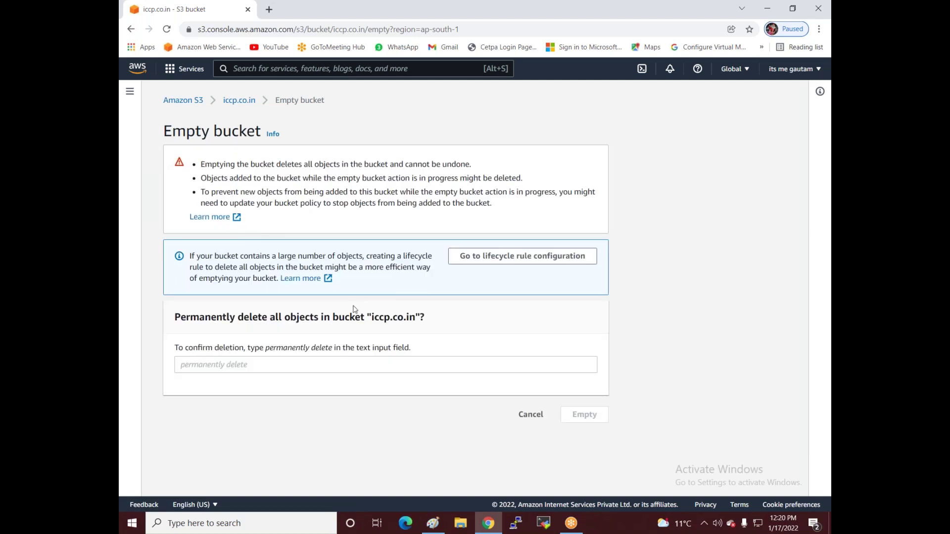
Empty the iccp.co.in bucket by confirming with the phrase 'permanently delete'.
drag(268, 352, 332, 353)
key(ctrl+c)
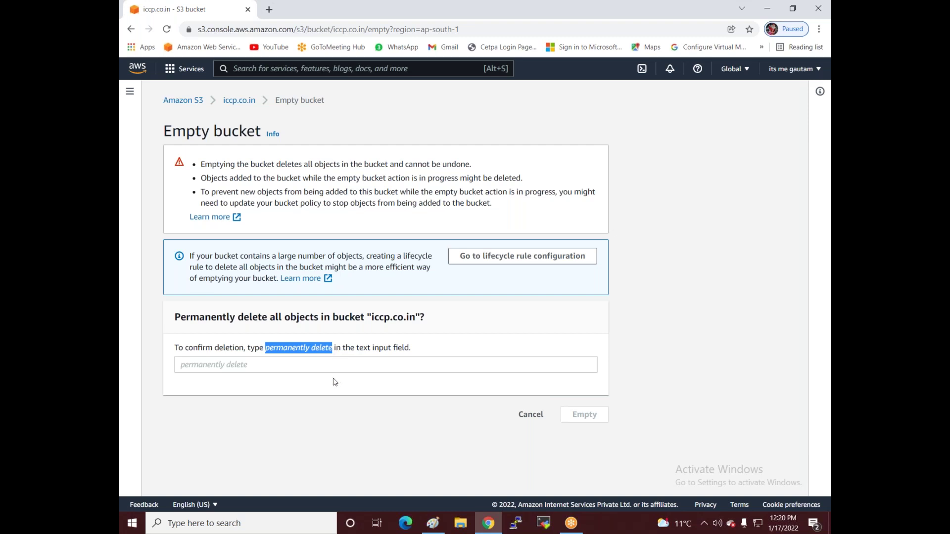
click(332, 369)
key(ctrl+v)
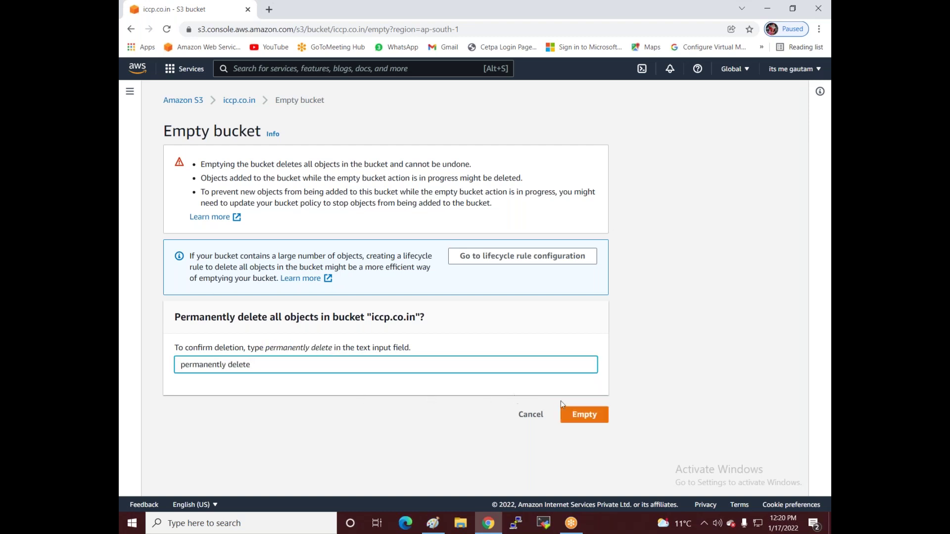
click(572, 415)
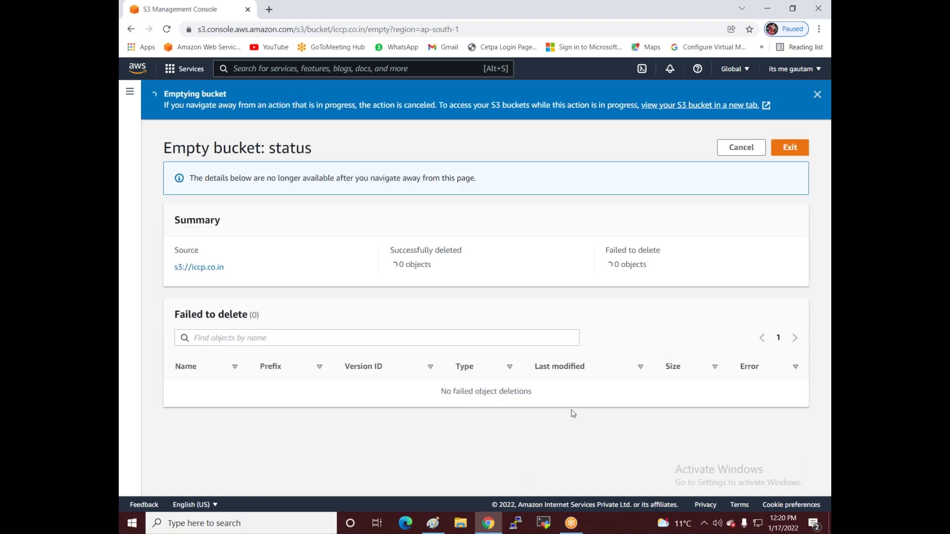
click(791, 148)
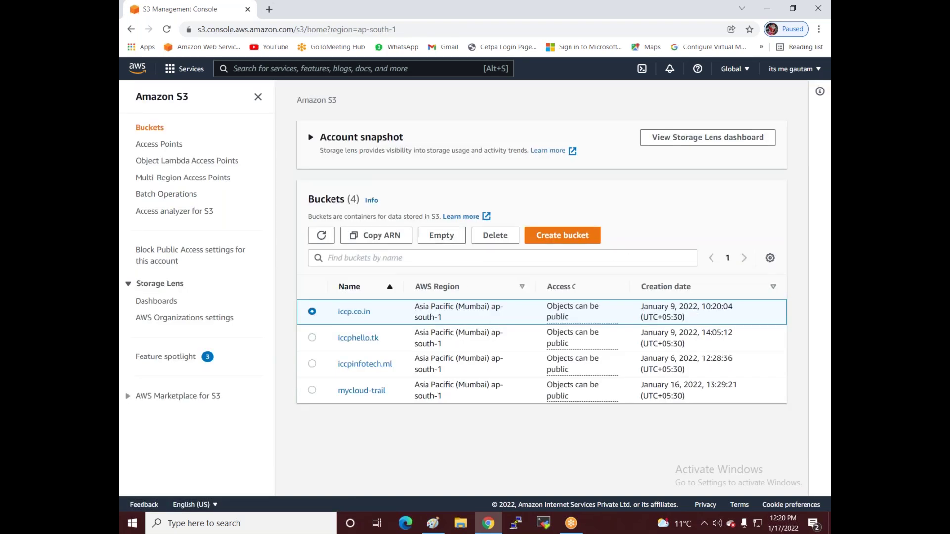
Empty the iccphello.tk bucket with the same confirmation phrase.
click(311, 337)
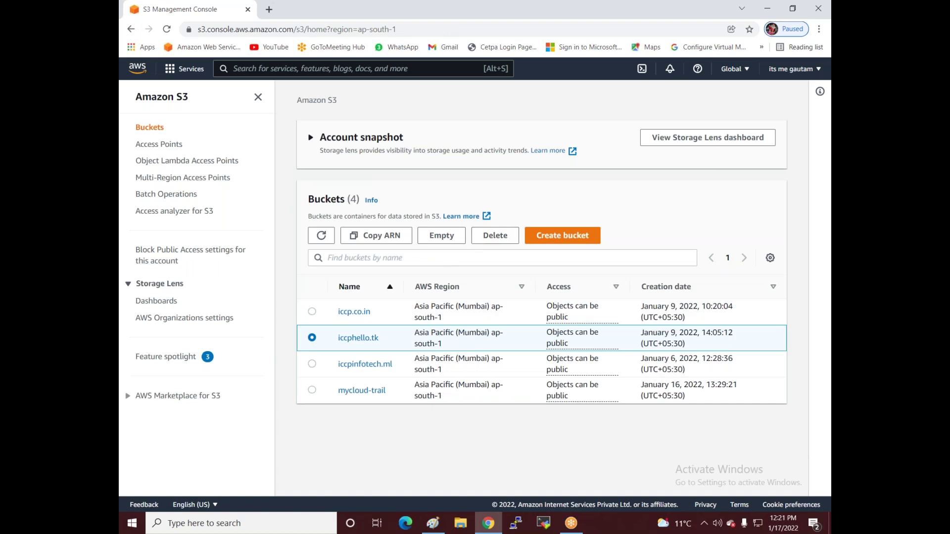
click(492, 239)
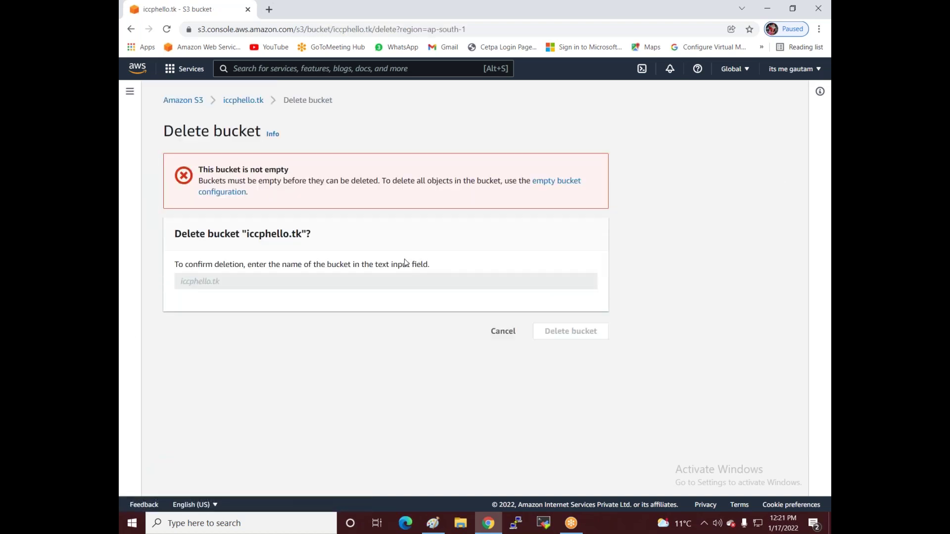
click(556, 180)
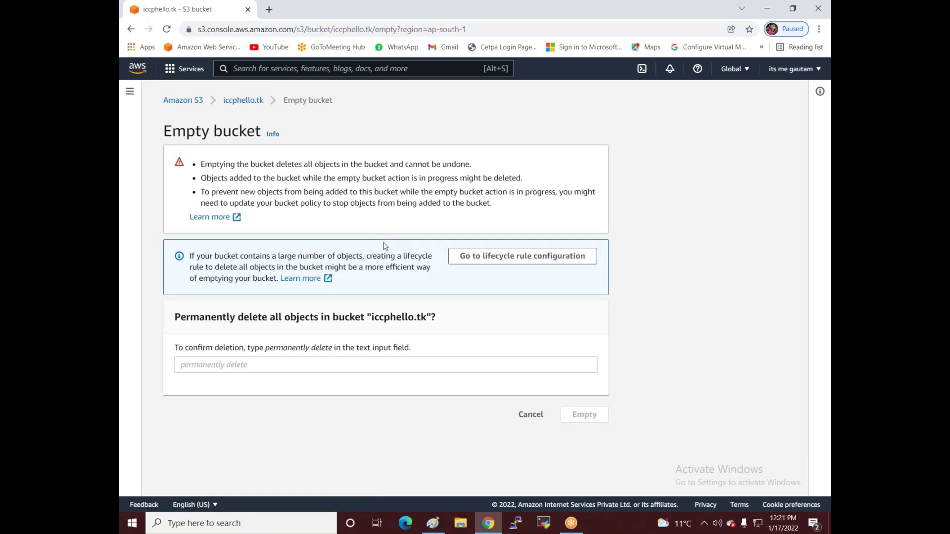
click(235, 365)
key(ctrl+v)
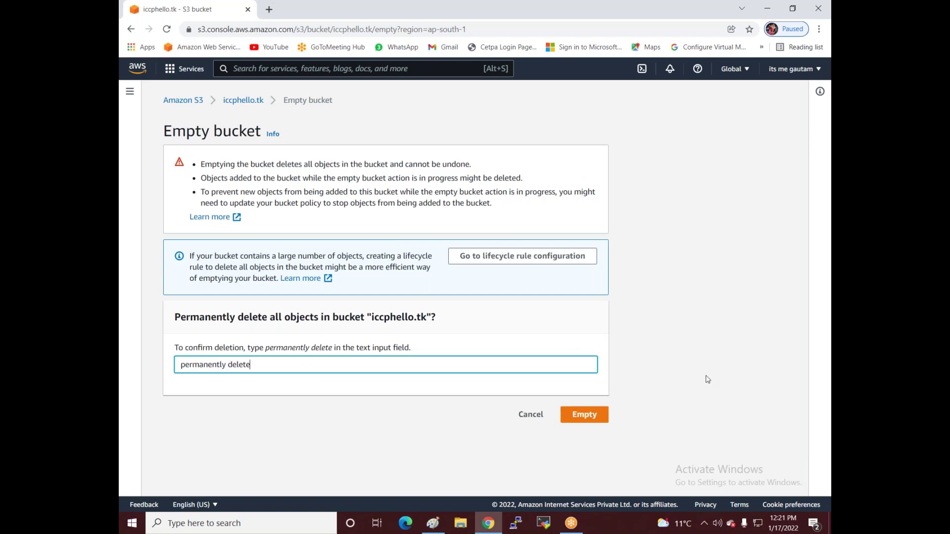
click(596, 419)
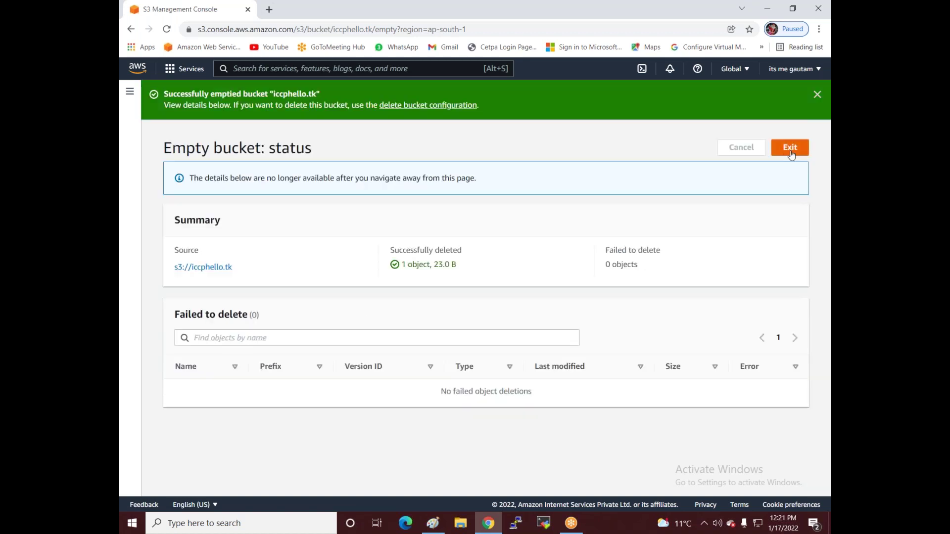
click(790, 148)
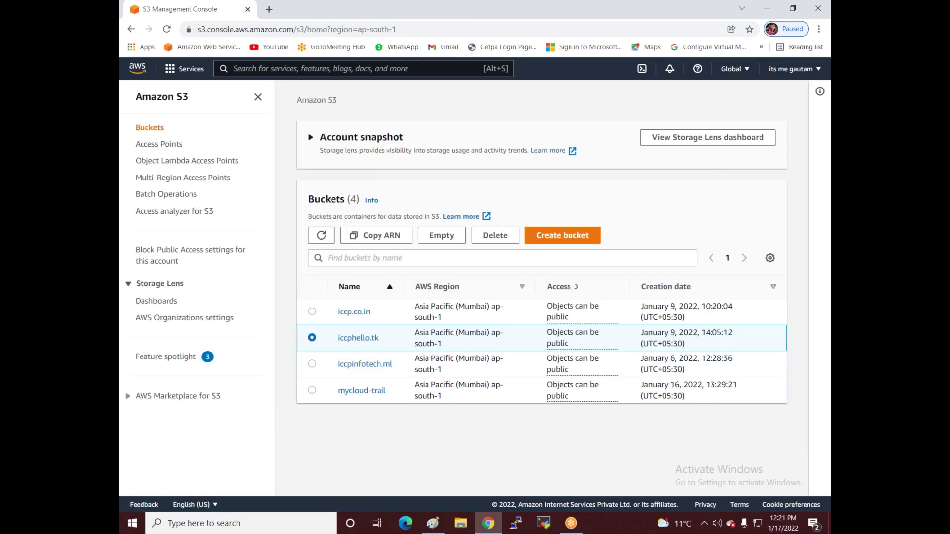
Empty the iccpinfotech.ml bucket with the same confirmation phrase.
click(312, 364)
click(490, 236)
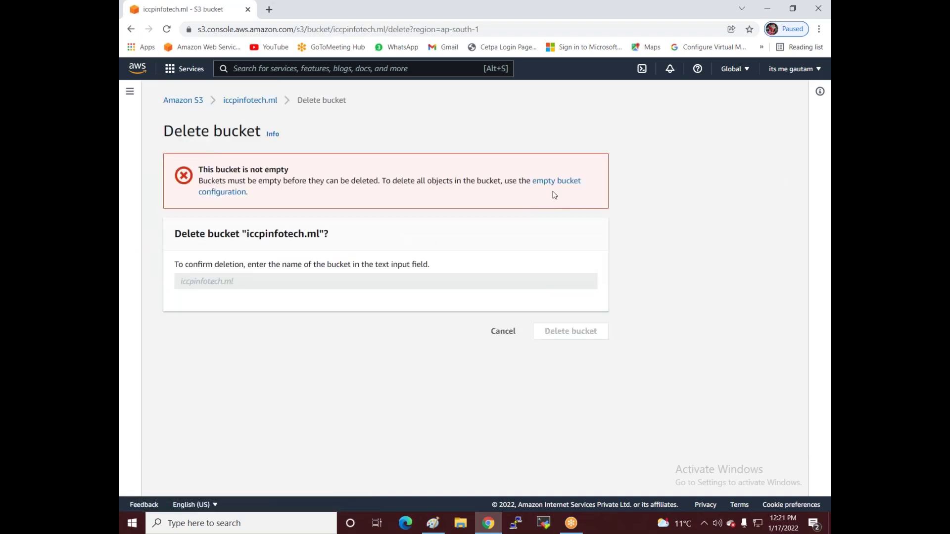
click(552, 183)
click(208, 365)
key(ctrl+v)
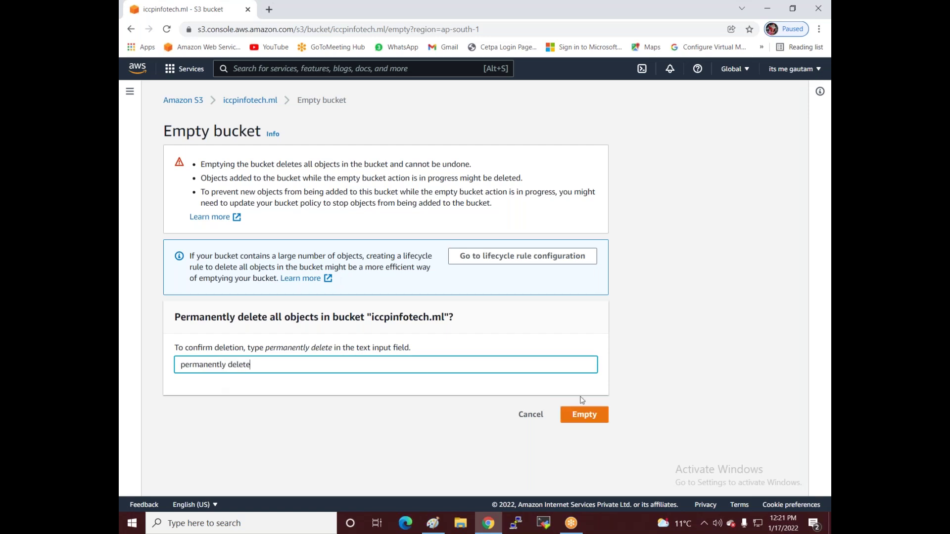
click(584, 415)
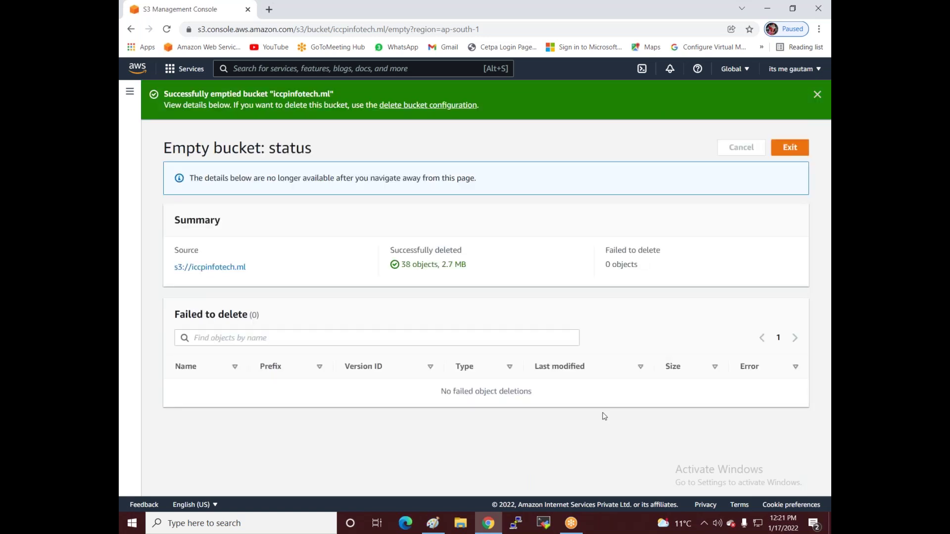
click(798, 151)
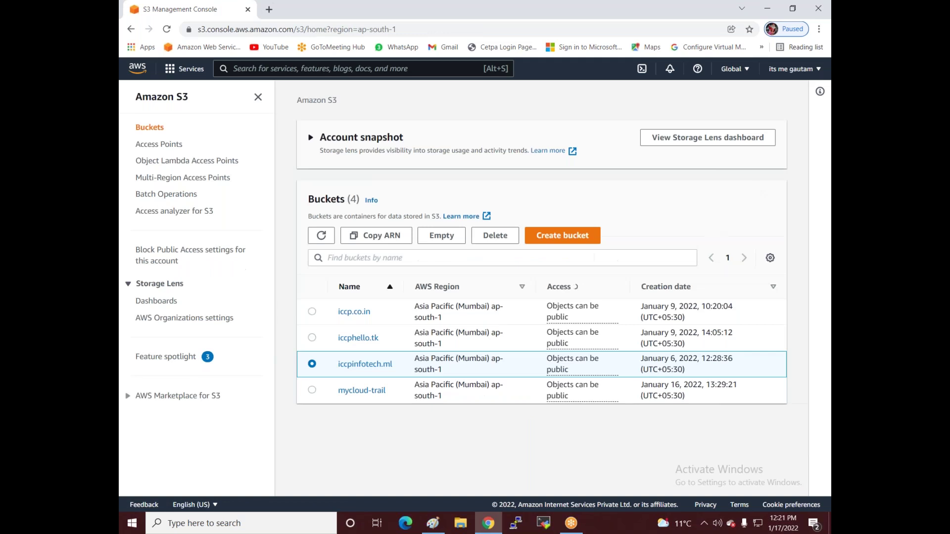
Empty the mycloud-trail bucket, deleting its 669 objects, and return to Buckets.
click(312, 391)
click(494, 236)
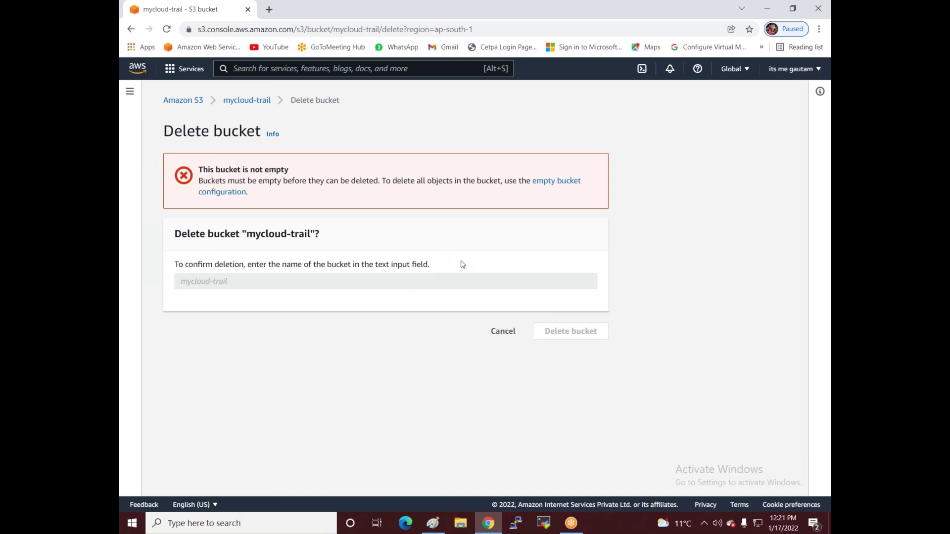
click(568, 181)
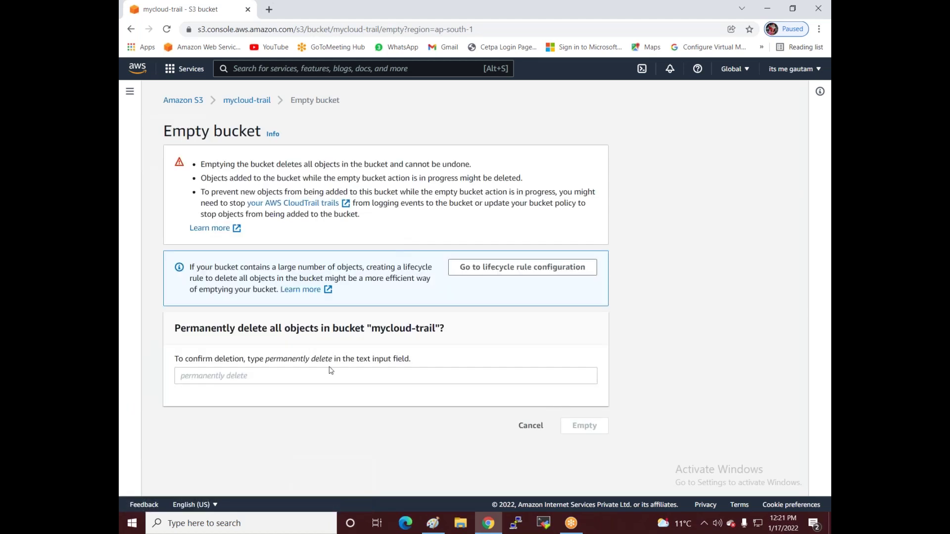
click(323, 382)
key(ctrl+v)
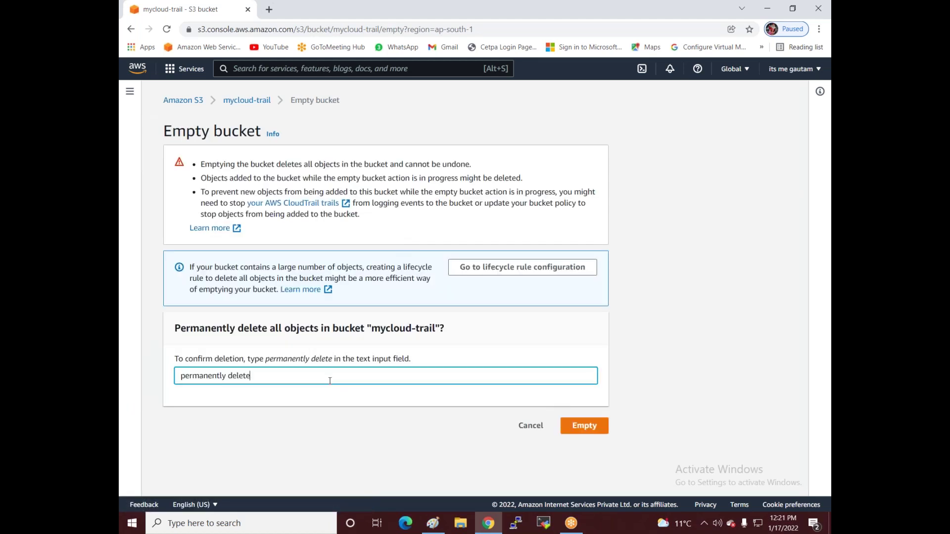
click(589, 428)
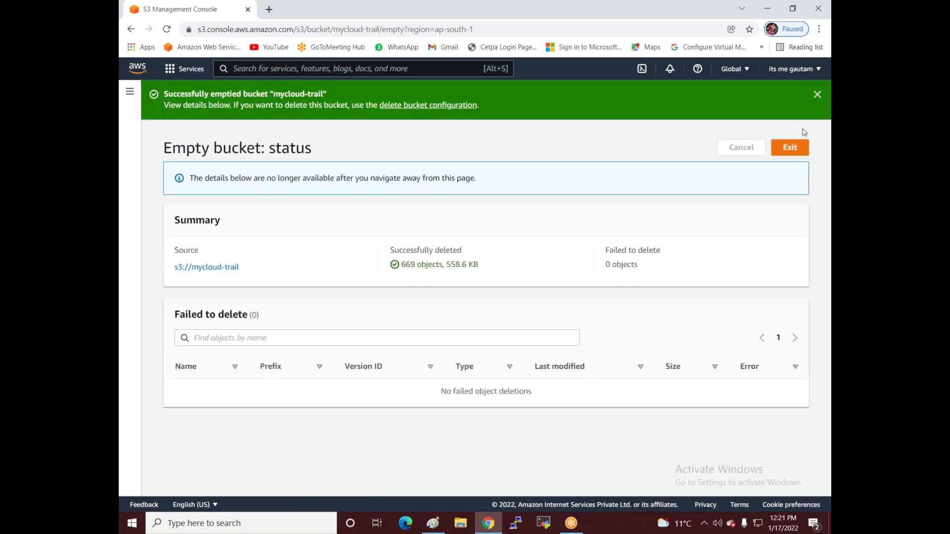
click(800, 149)
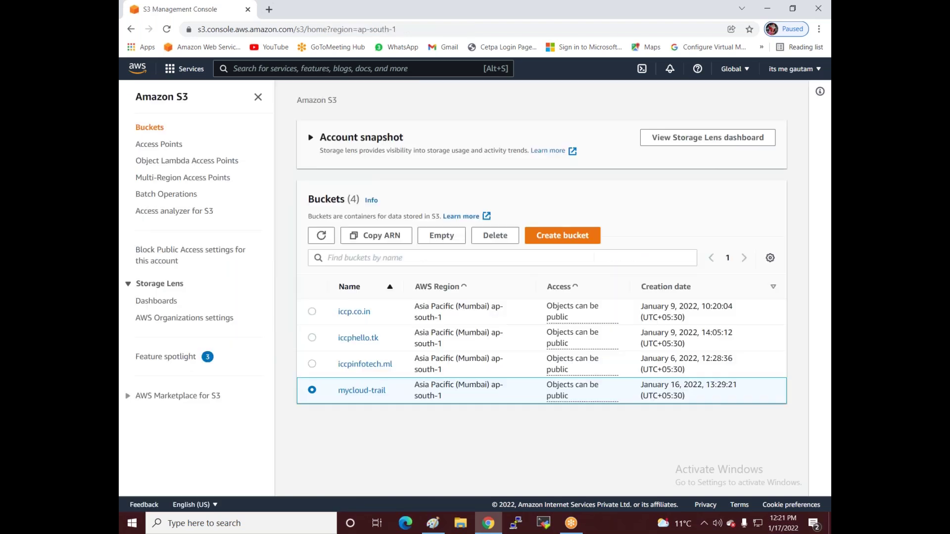
Delete the mycloud-trail bucket, confirming with its pasted name.
click(496, 237)
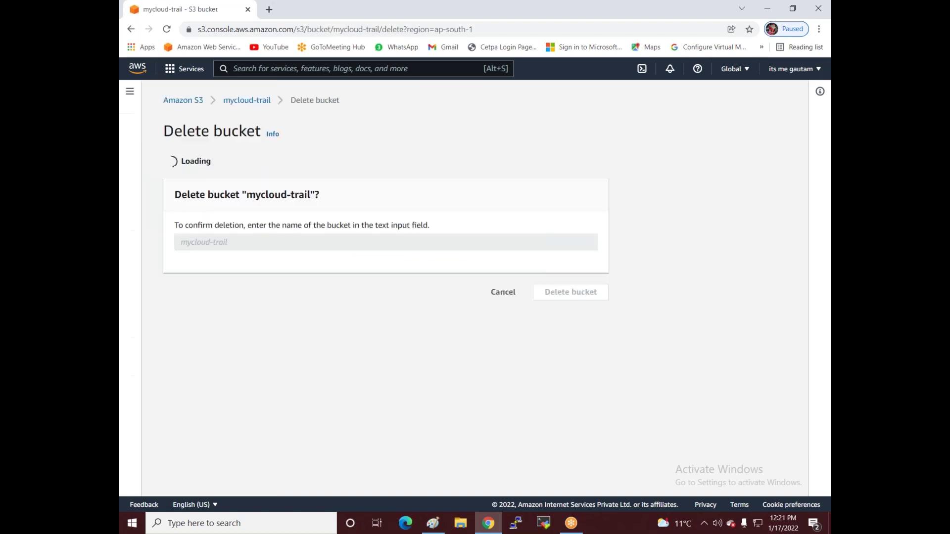
drag(246, 238, 311, 241)
key(ctrl+c)
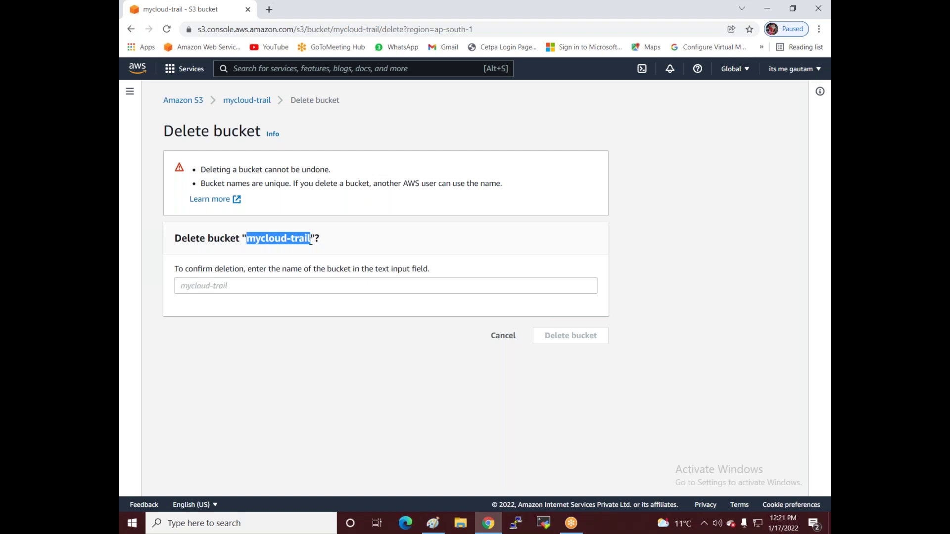
click(198, 280)
key(ctrl+v)
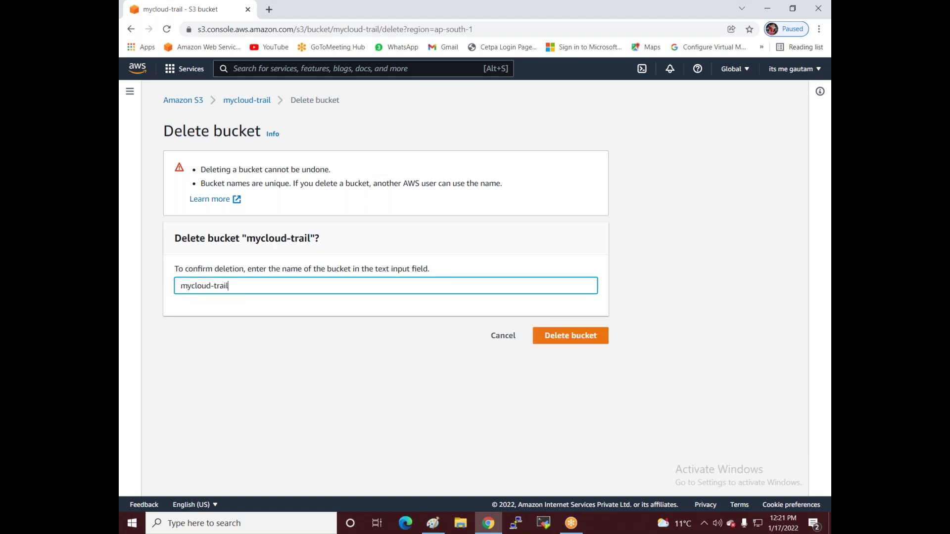
click(562, 339)
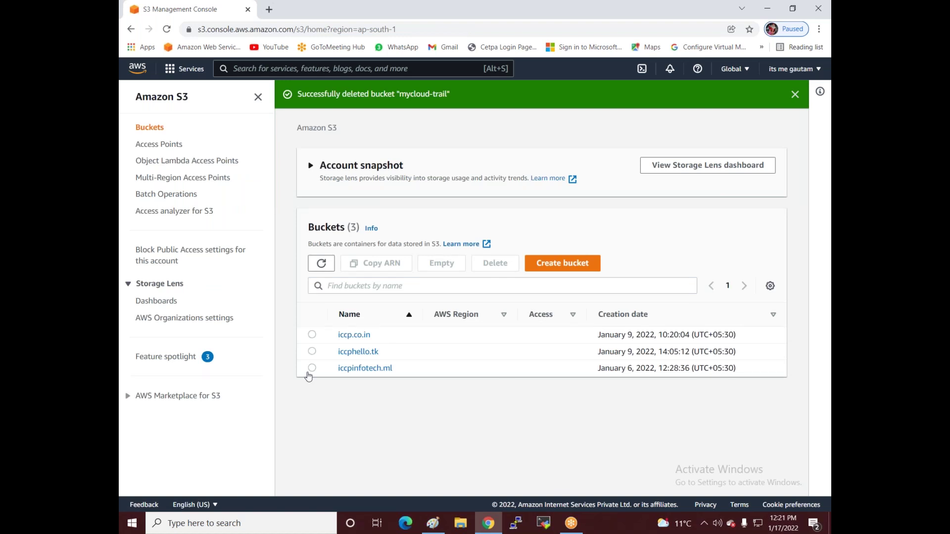
Delete the iccphello.tk bucket, confirming with its pasted name.
click(312, 351)
click(494, 262)
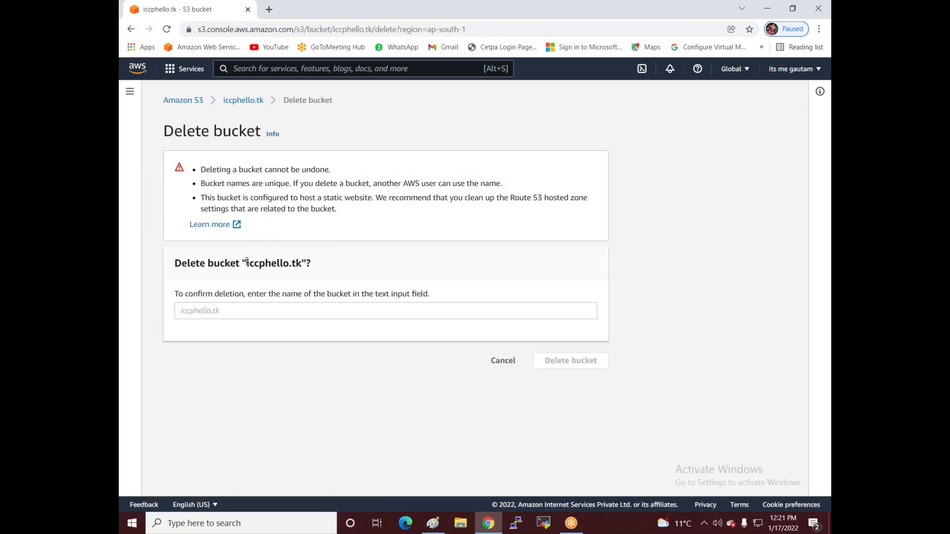
drag(247, 262, 302, 264)
key(ctrl+c)
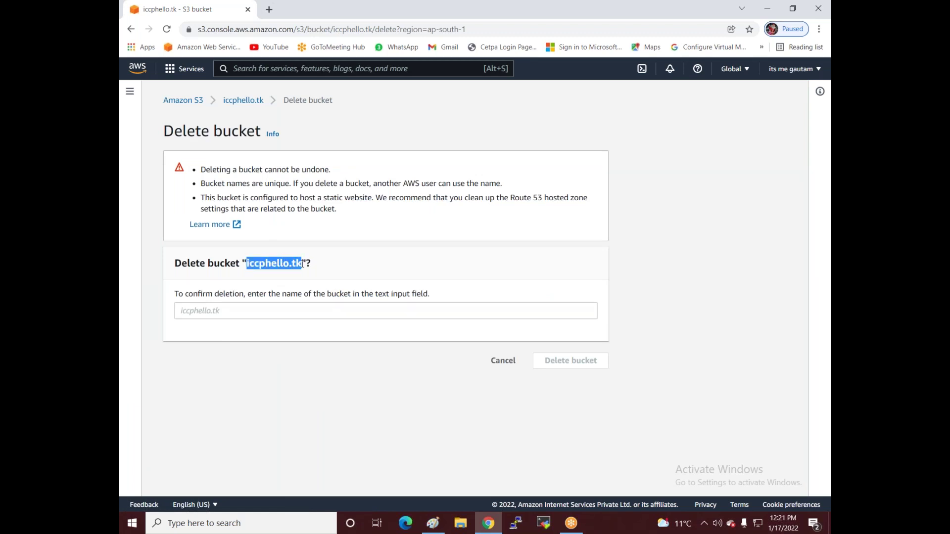
click(262, 310)
key(ctrl+v)
click(572, 361)
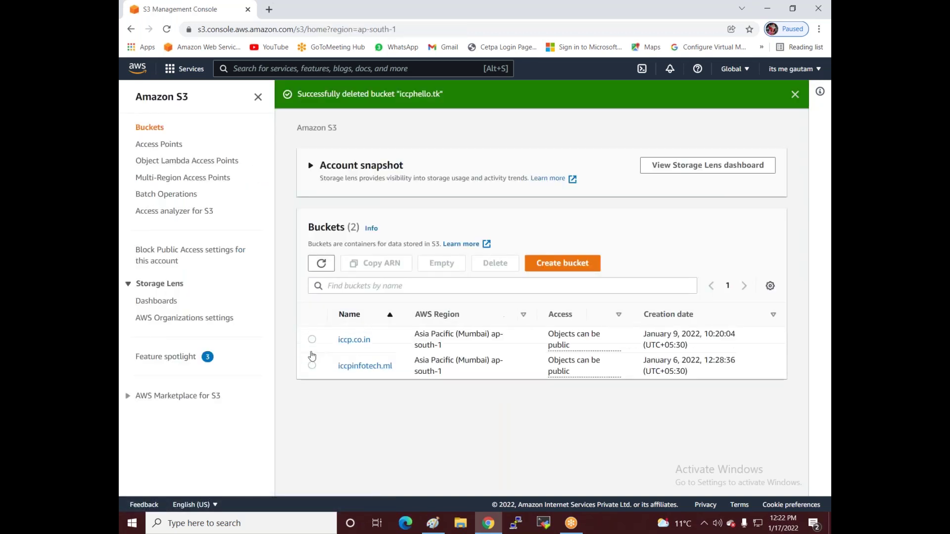
Delete the iccpinfotech.ml bucket, confirming with its pasted name.
click(312, 366)
click(495, 262)
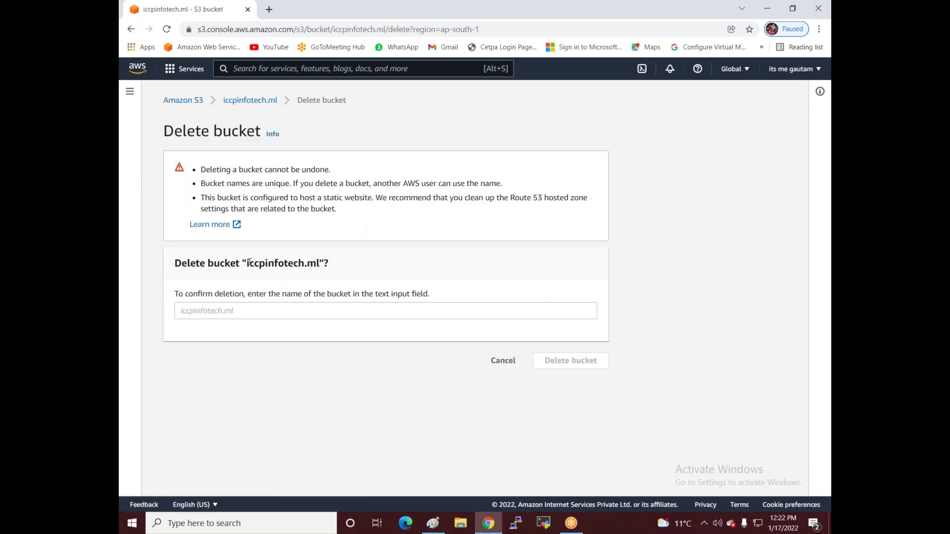
drag(248, 263, 320, 263)
key(ctrl+c)
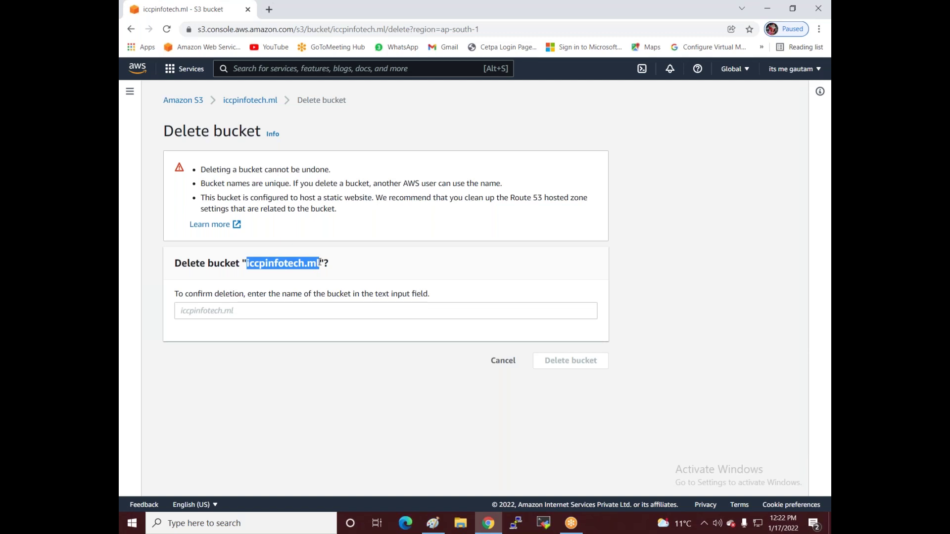
click(276, 311)
key(ctrl+v)
click(566, 369)
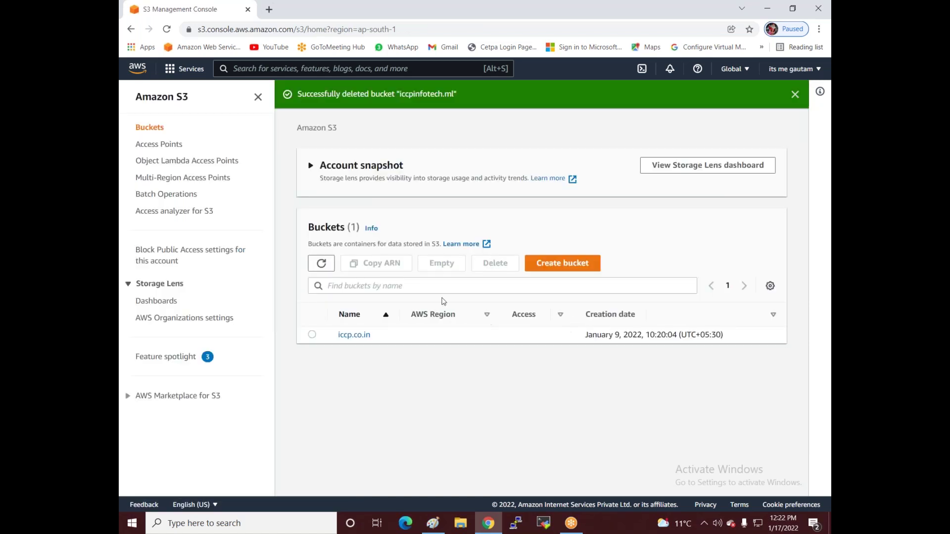
Delete the last bucket, iccp.co.in, and begin creating a new bucket.
click(312, 334)
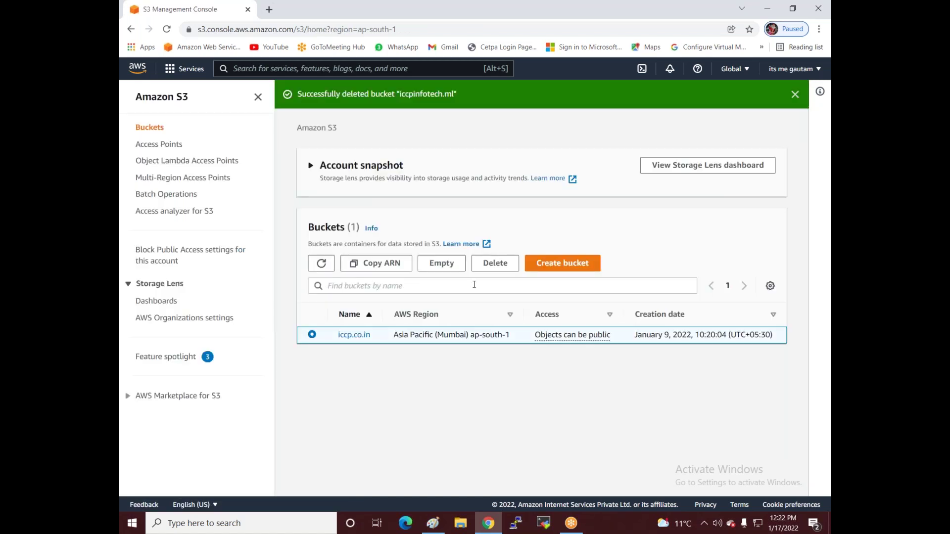
click(487, 266)
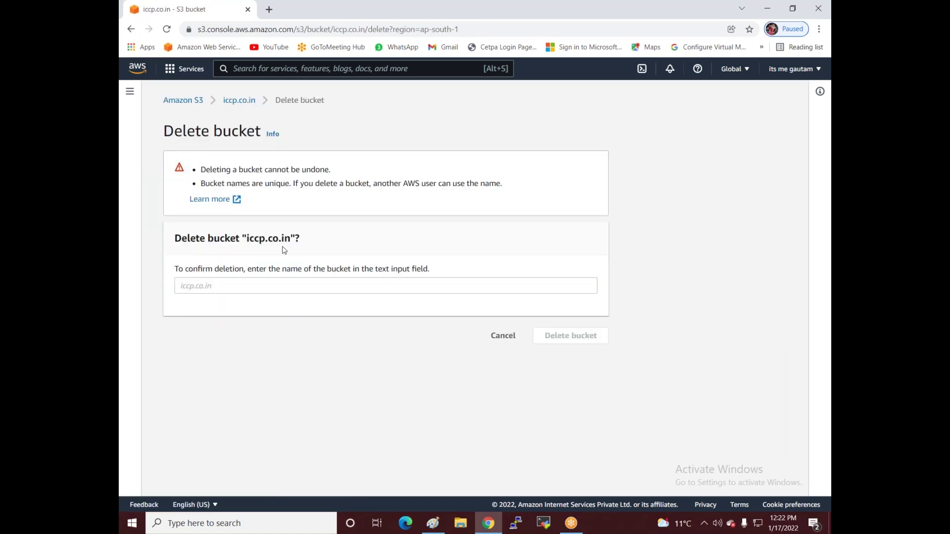
drag(247, 239, 291, 238)
key(ctrl+c)
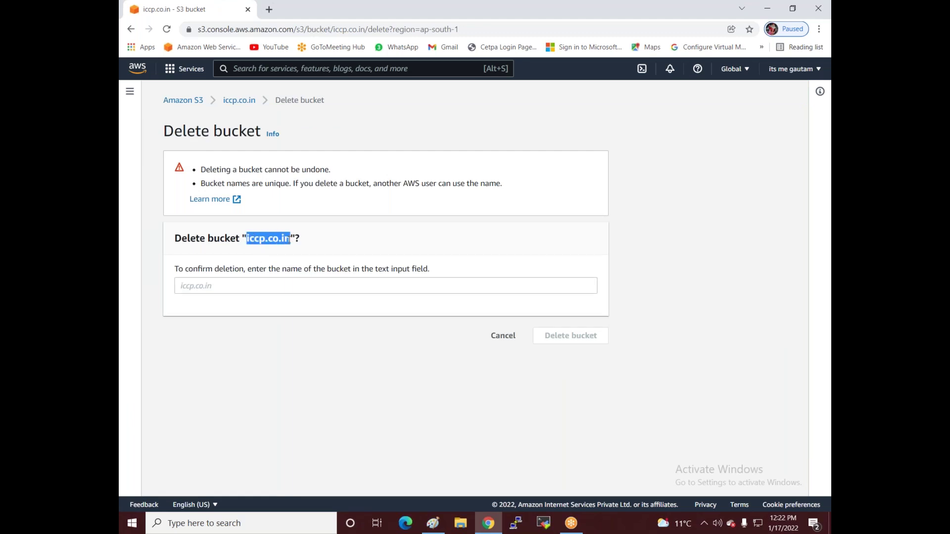
click(257, 288)
key(ctrl+v)
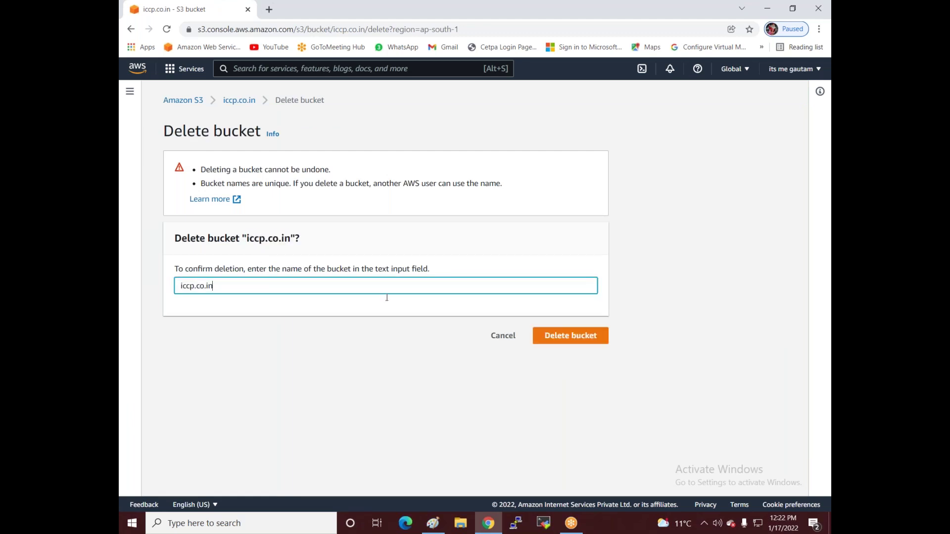
click(548, 337)
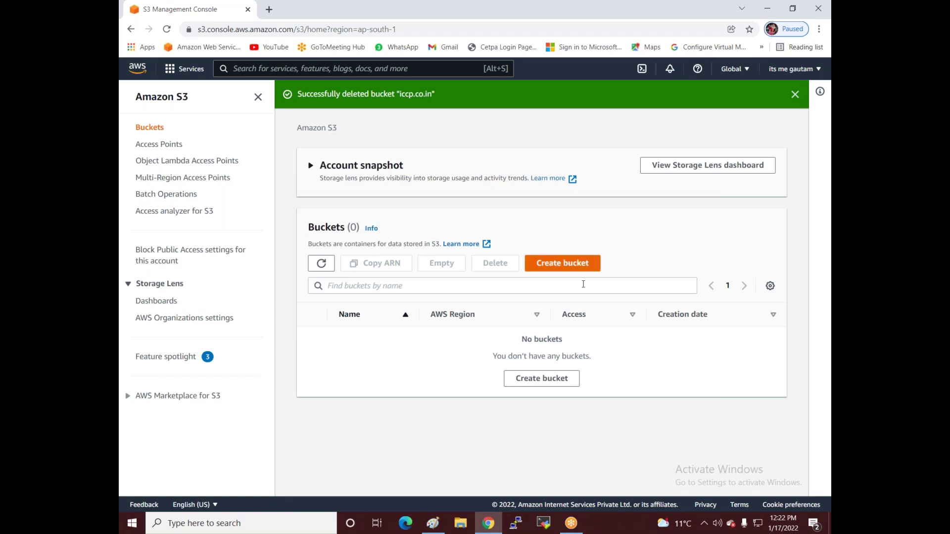
click(558, 269)
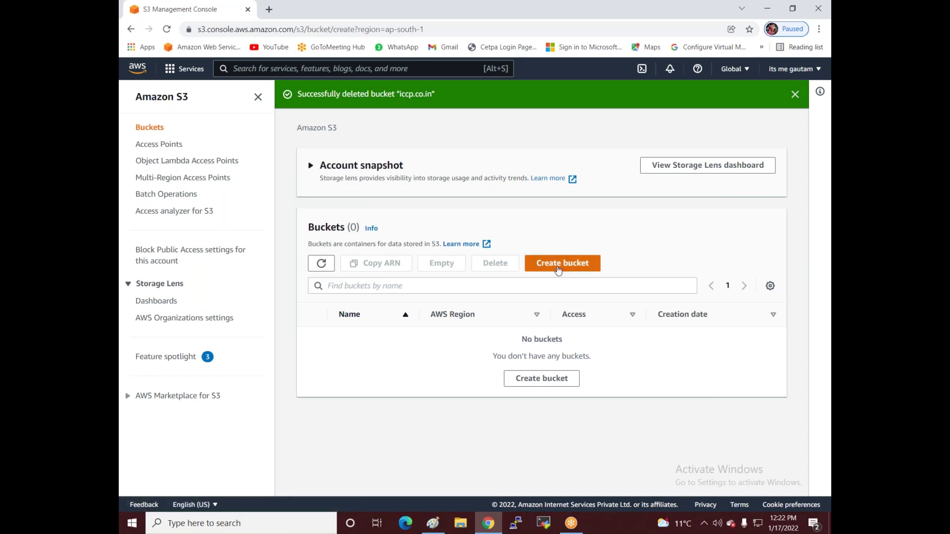
click(251, 233)
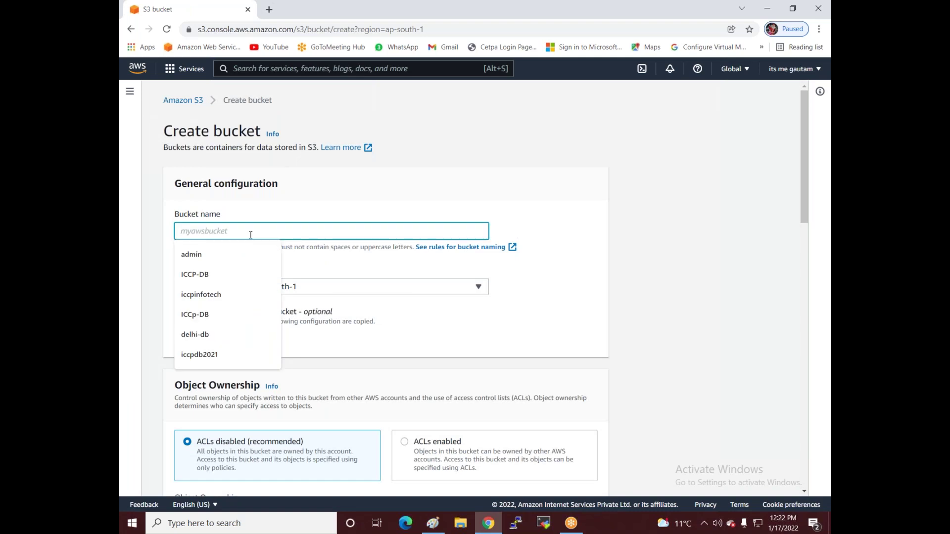
Create bucket myiccplogs with ACLs enabled, Object writer ownership and public access unblocked.
text(myiccplogs)
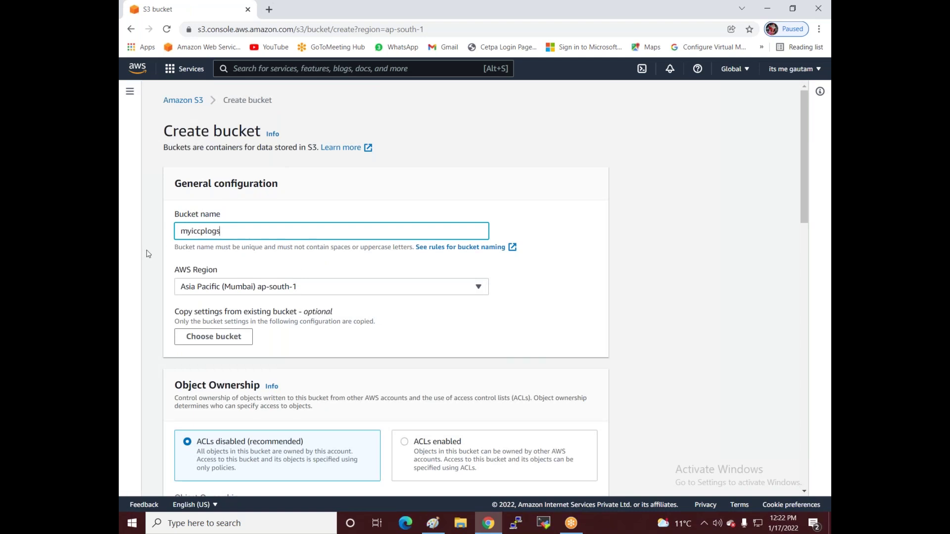
scroll(266, 248, down, 3)
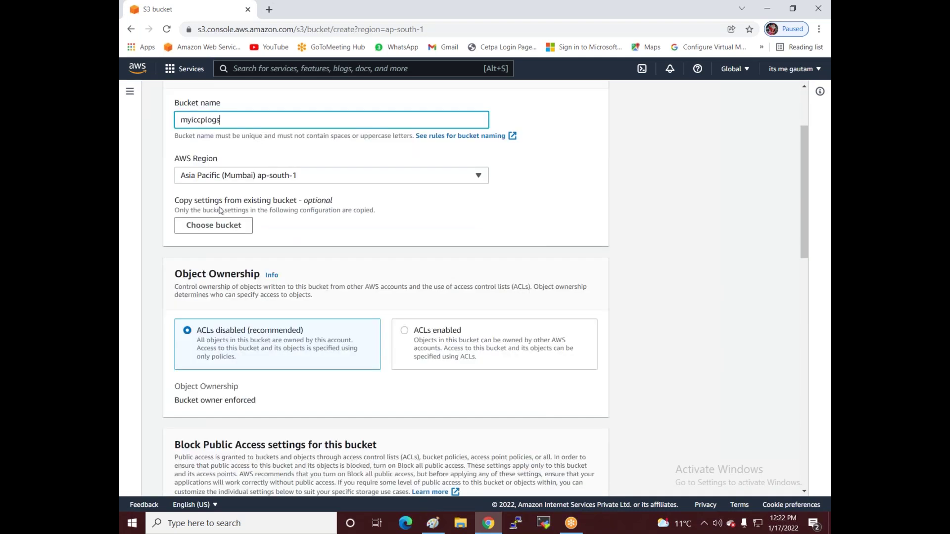
scroll(403, 215, down, 2)
click(403, 217)
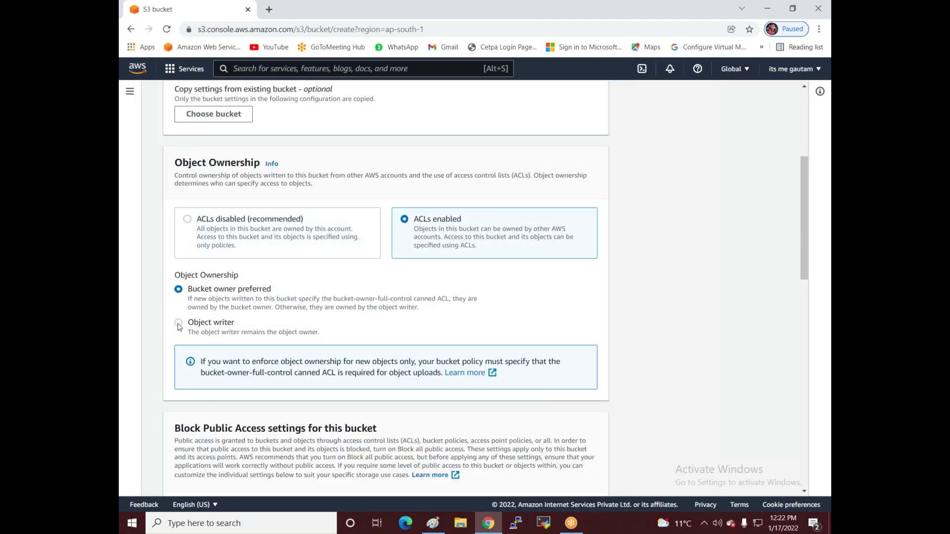
click(178, 324)
scroll(311, 342, down, 2)
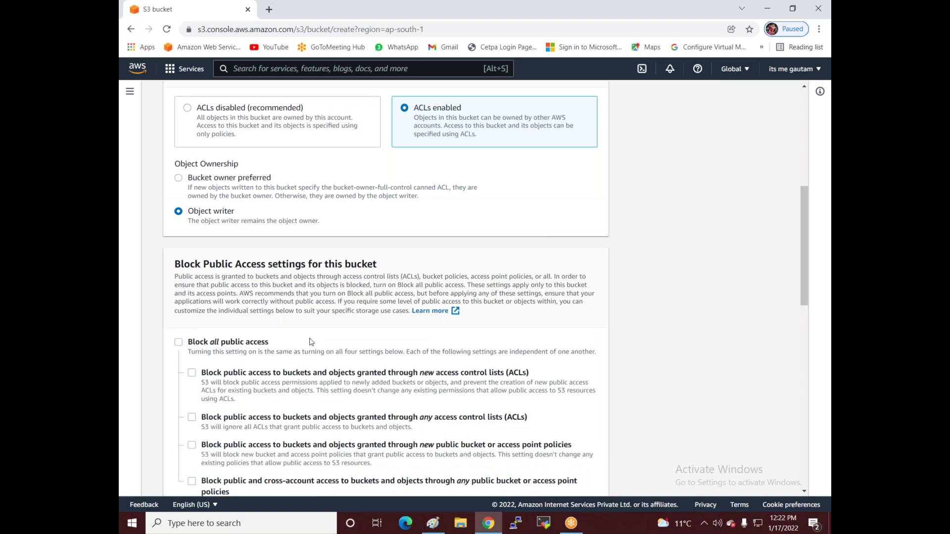
scroll(312, 342, down, 6)
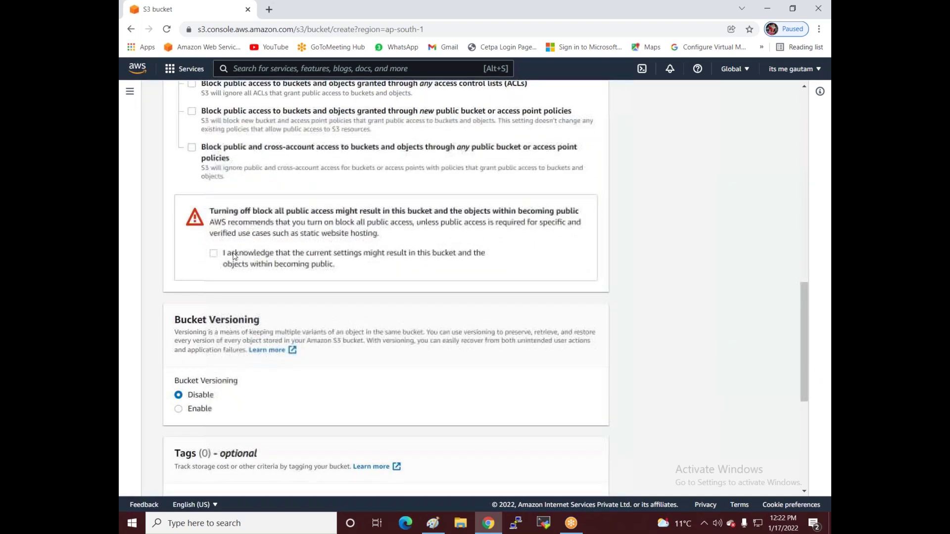
click(214, 254)
scroll(411, 362, down, 5)
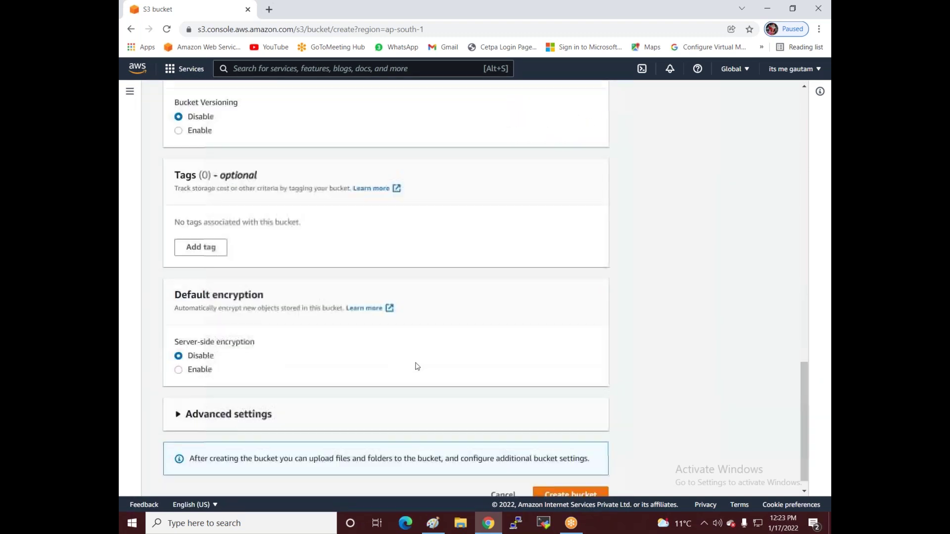
scroll(417, 366, down, 1)
click(570, 476)
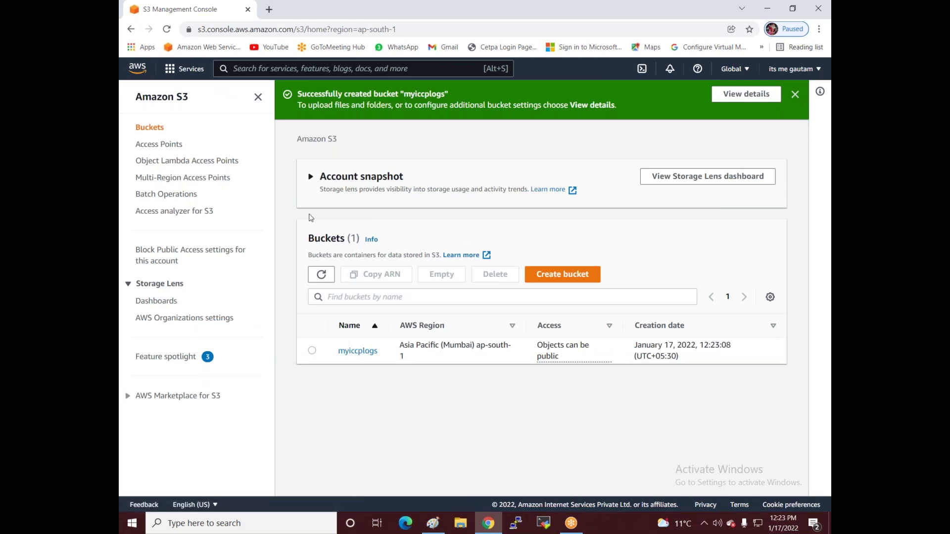
Open bucket myiccplogs, review its Properties, then view its empty Objects list.
click(354, 356)
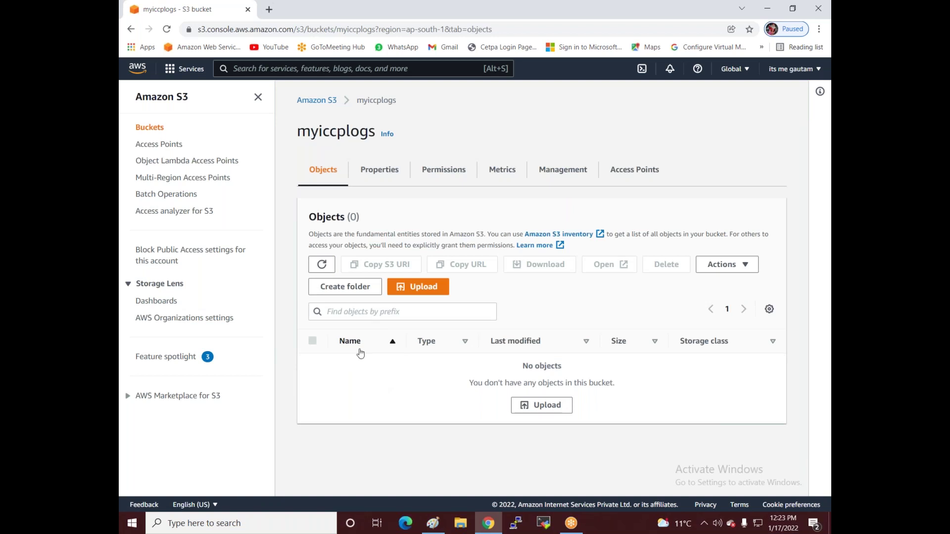
click(374, 172)
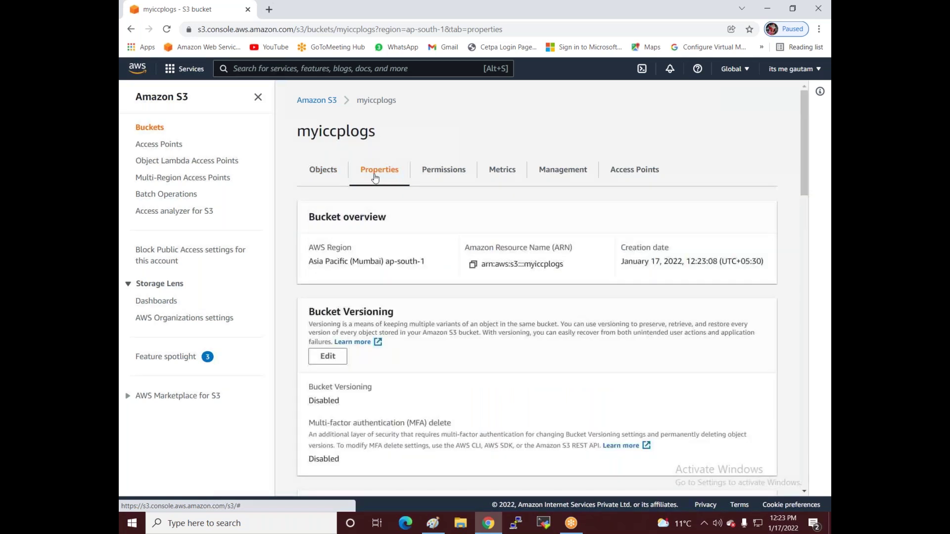
scroll(460, 318, down, 7)
scroll(460, 318, down, 6)
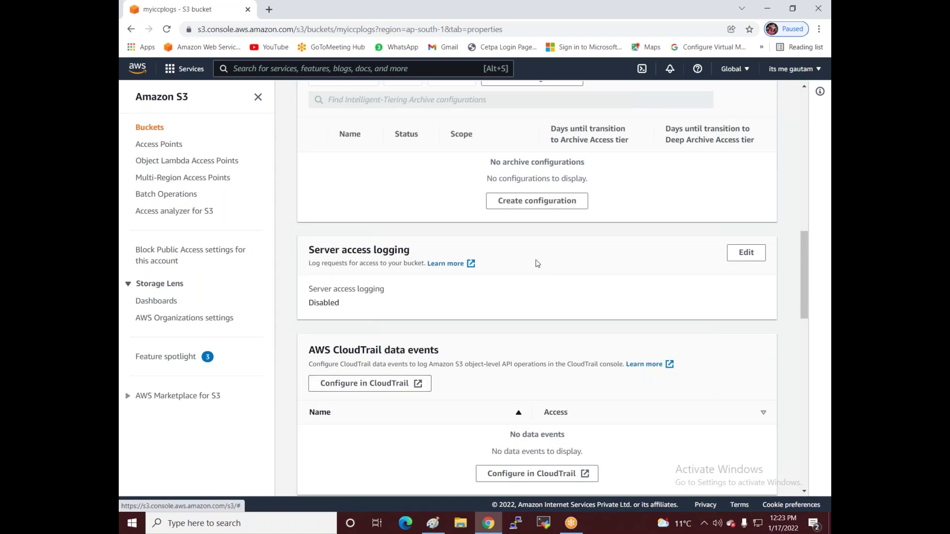
scroll(536, 263, up, 4)
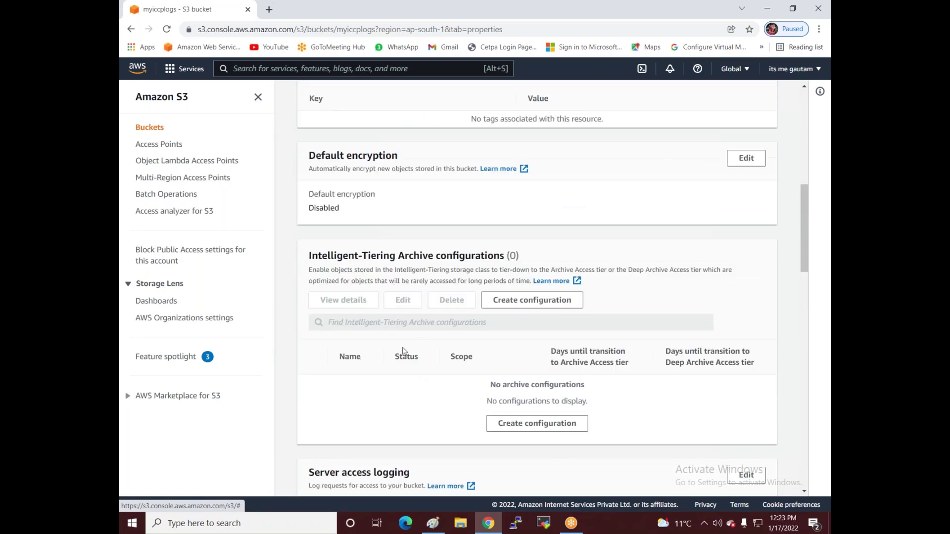
scroll(403, 351, up, 8)
click(318, 171)
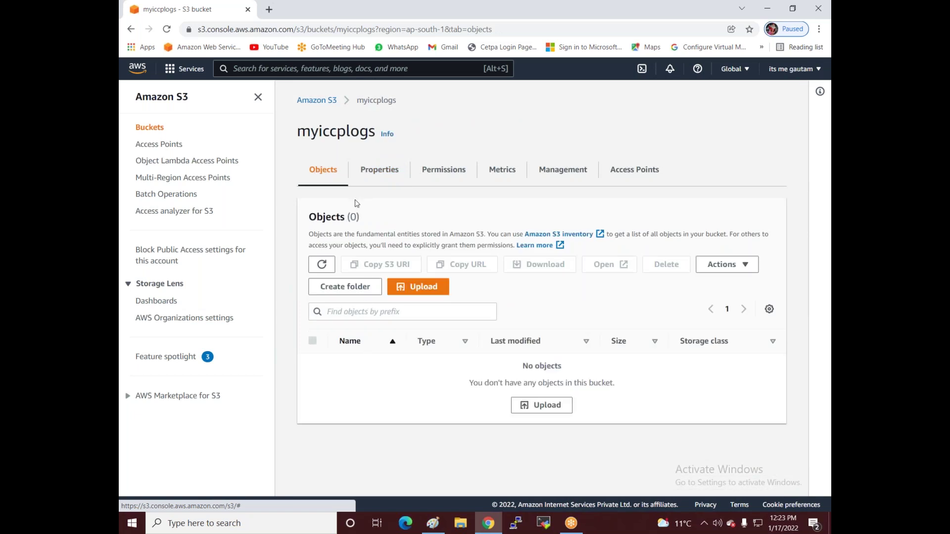
click(172, 71)
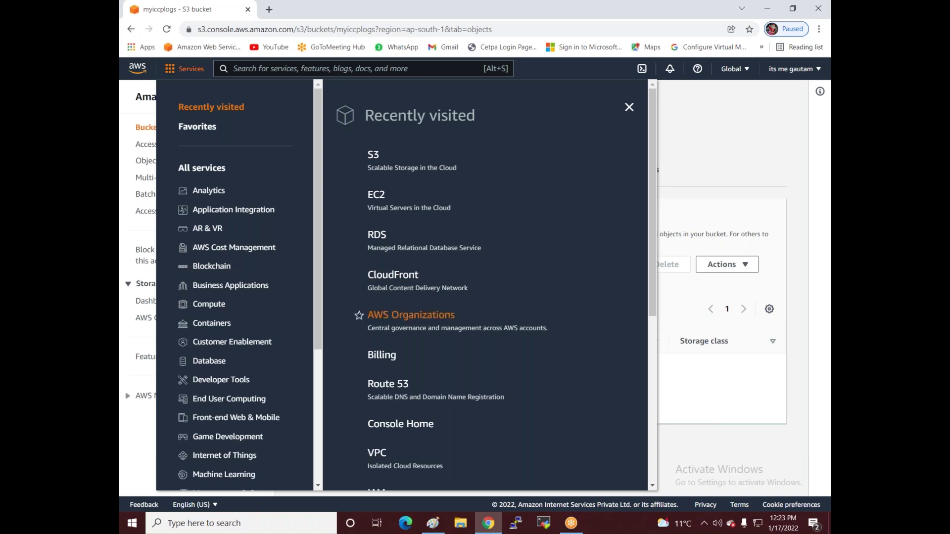
Search the console for CloudTrail and open its dashboard in a new browser tab.
click(319, 66)
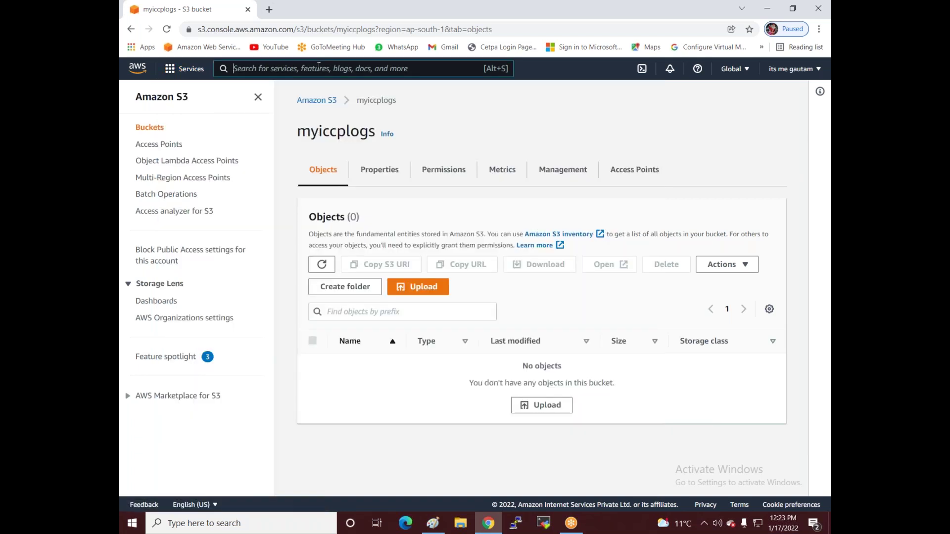
text(cloud)
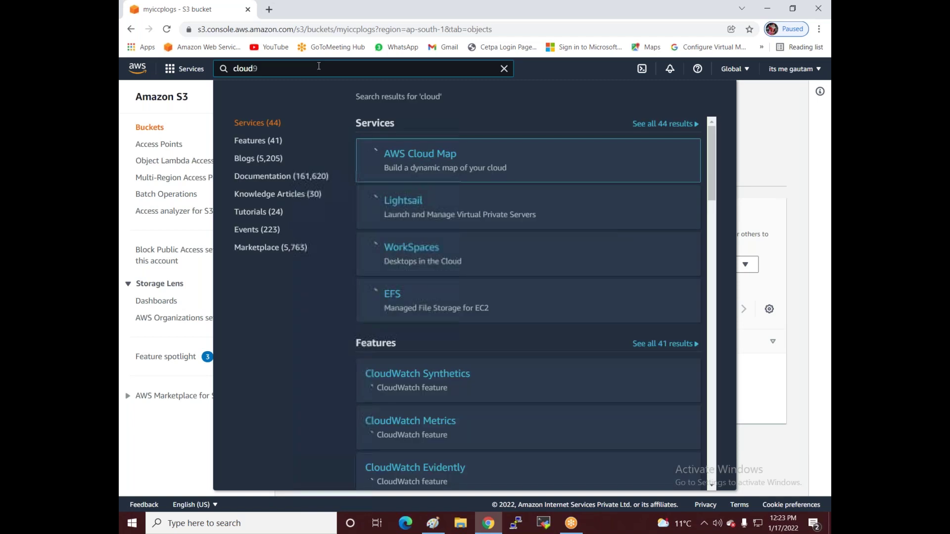
text(9)
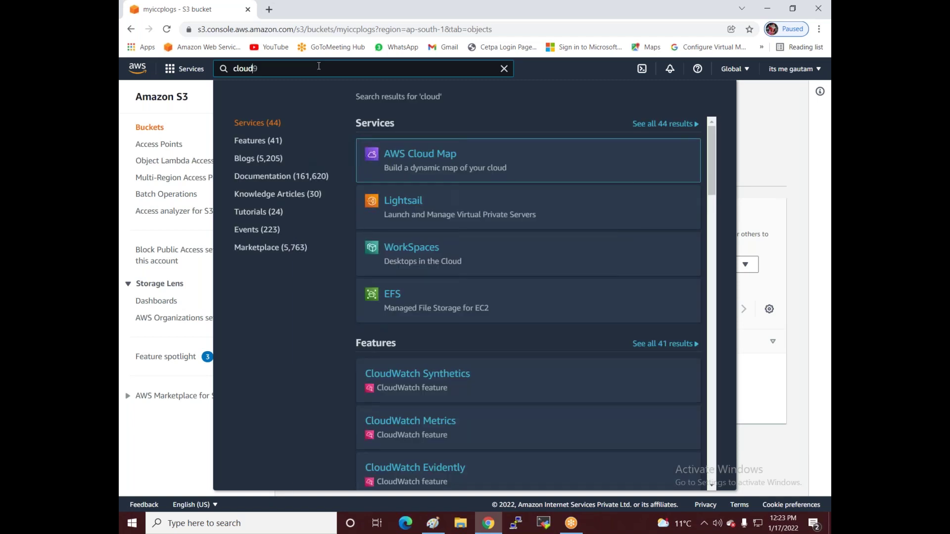
text( trail)
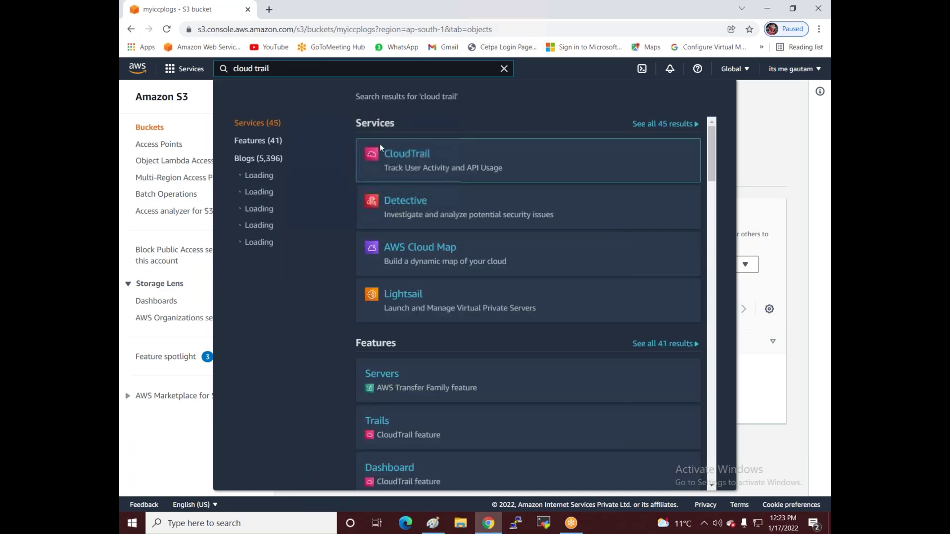
right_click(394, 150)
click(420, 157)
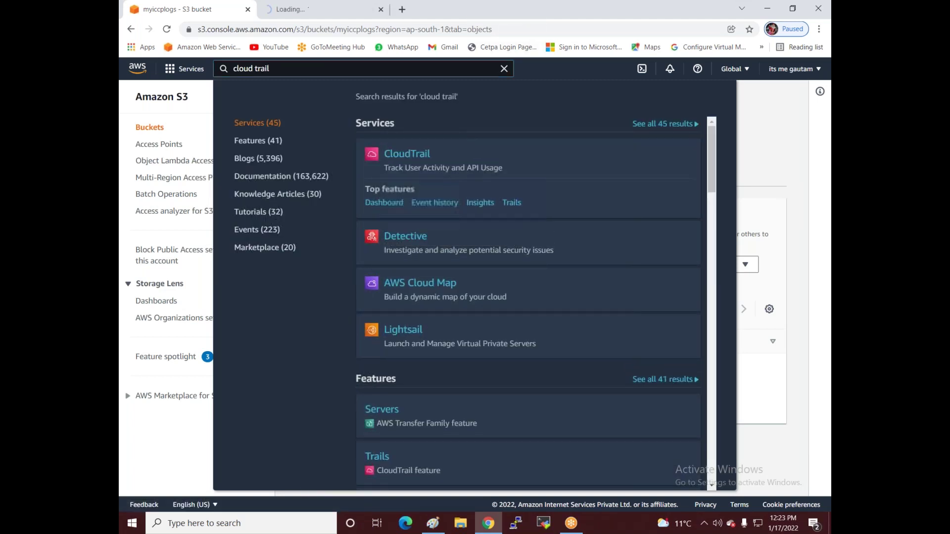
click(299, 12)
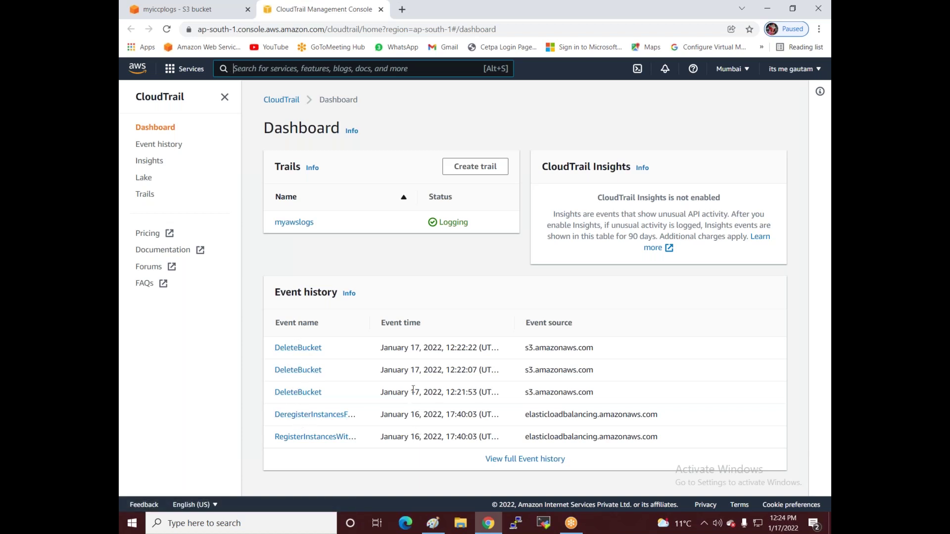
Inspect the latest DeleteBucket event's JSON record, then return to Event history.
click(286, 348)
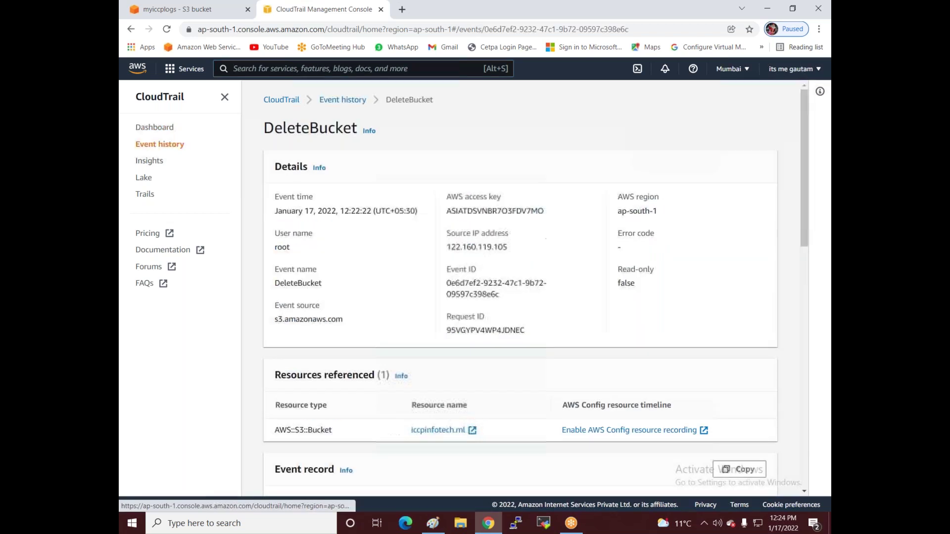
scroll(353, 344, down, 2)
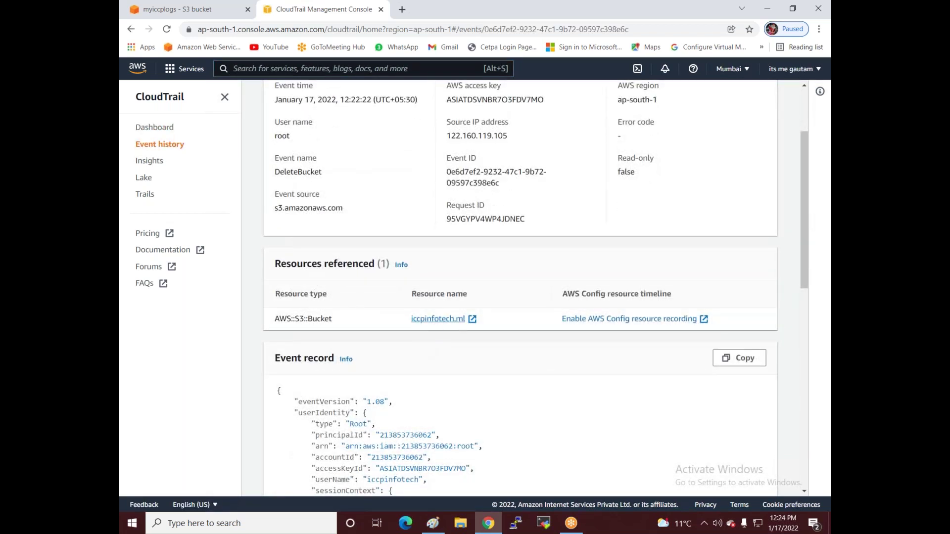
scroll(452, 333, down, 4)
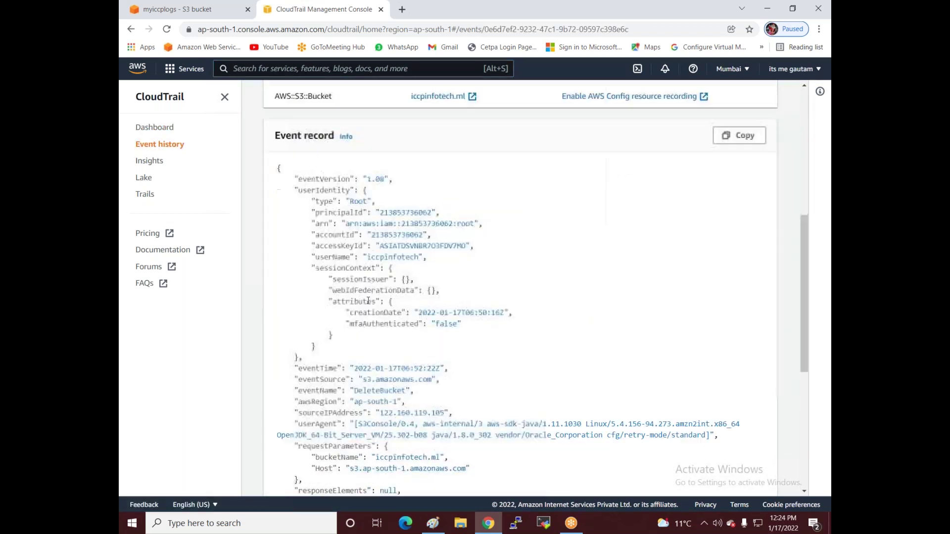
drag(425, 350, 454, 291)
scroll(426, 386, down, 2)
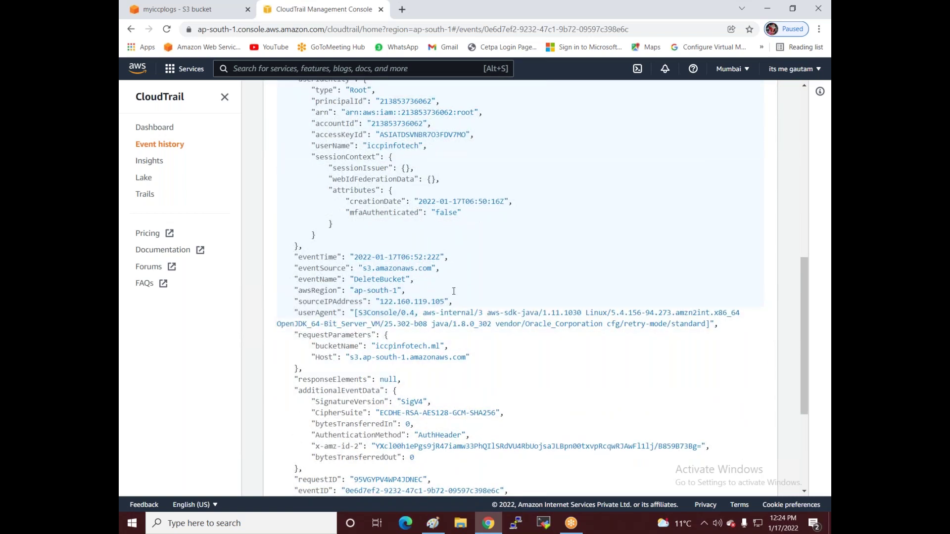
click(431, 302)
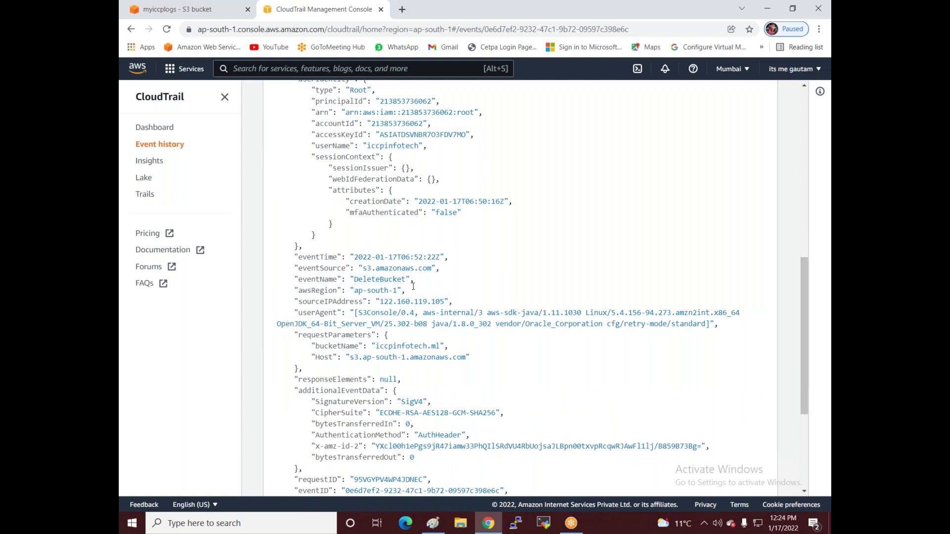
scroll(413, 286, down, 4)
scroll(413, 287, up, 15)
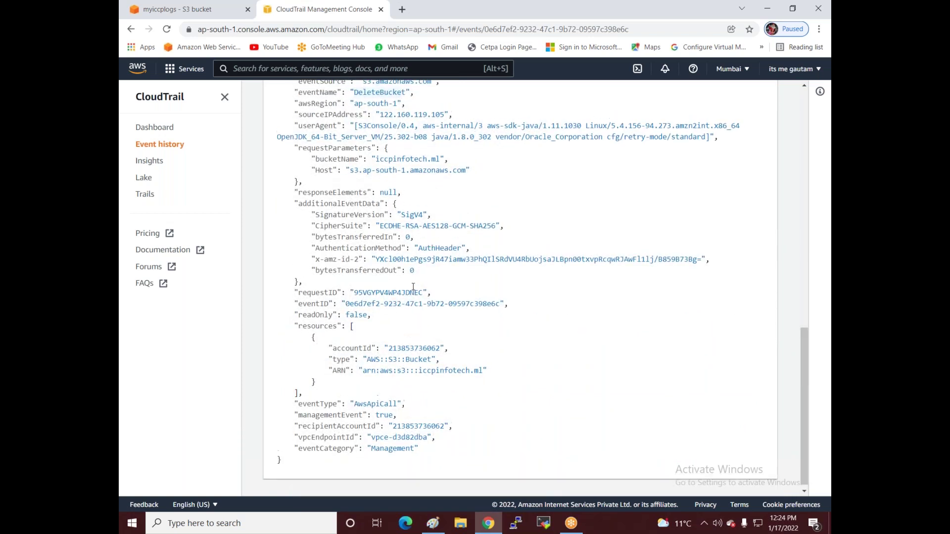
scroll(391, 317, down, 5)
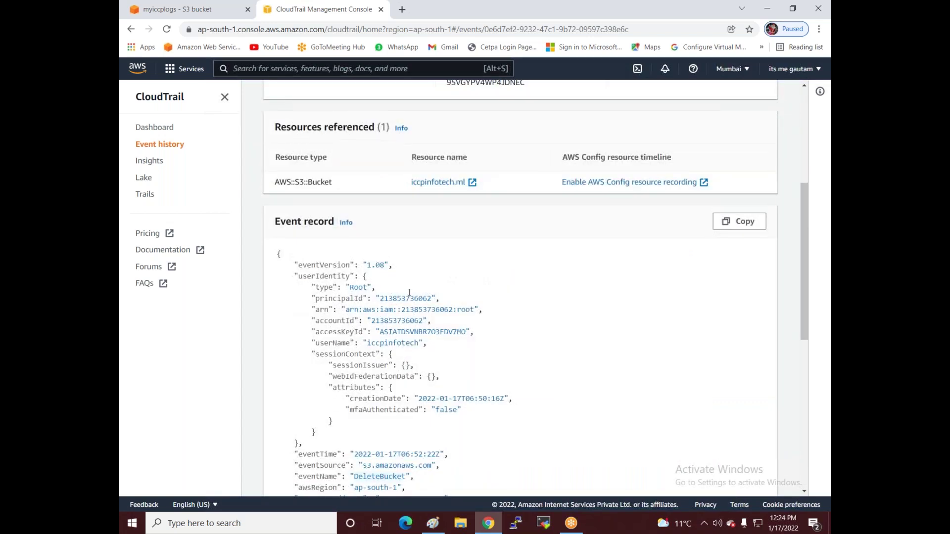
scroll(409, 292, up, 5)
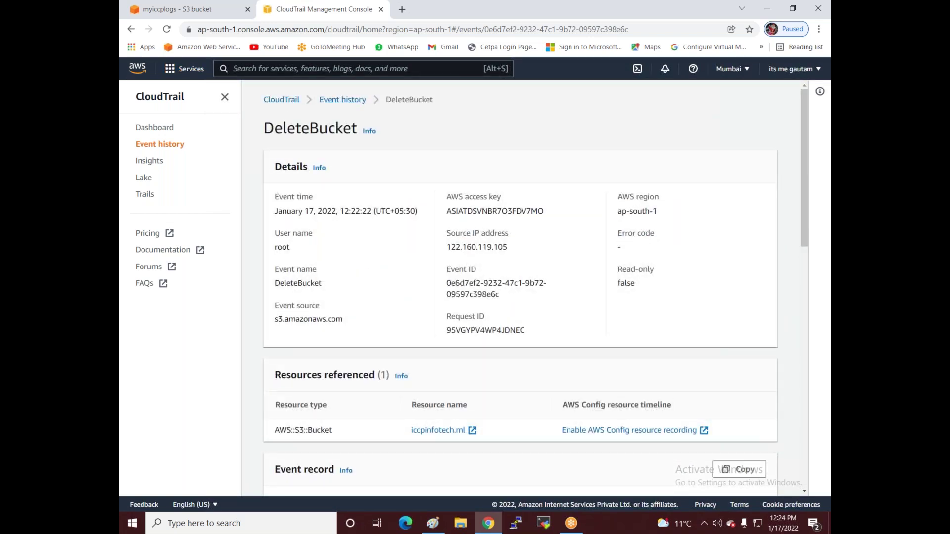
click(157, 147)
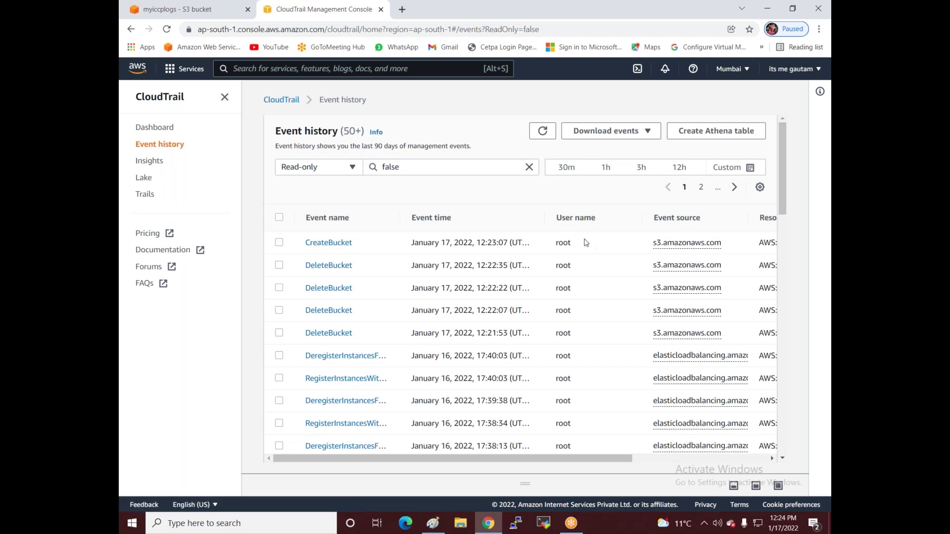
Open the CreateBucket event and highlight its user root, source IP, event time and region ap-south-1.
drag(572, 244, 556, 243)
click(328, 243)
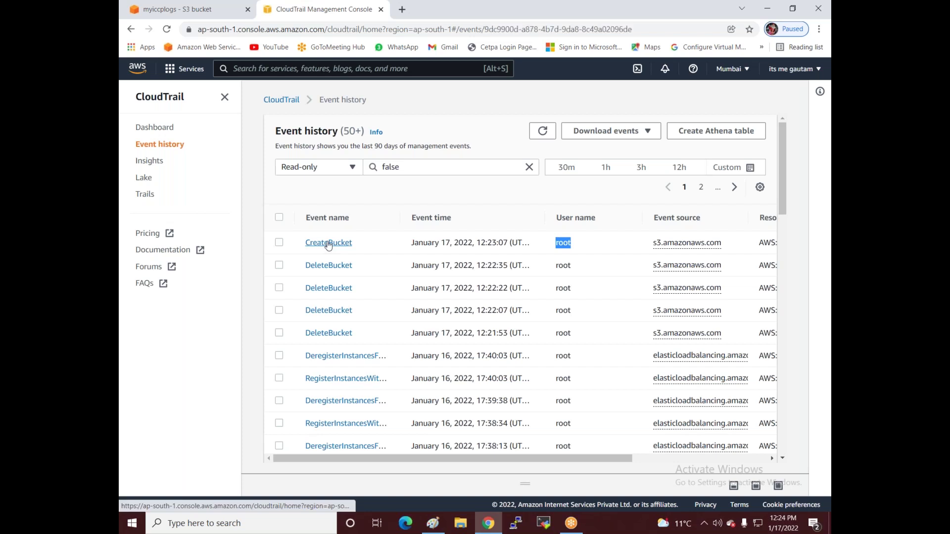
scroll(397, 286, down, 3)
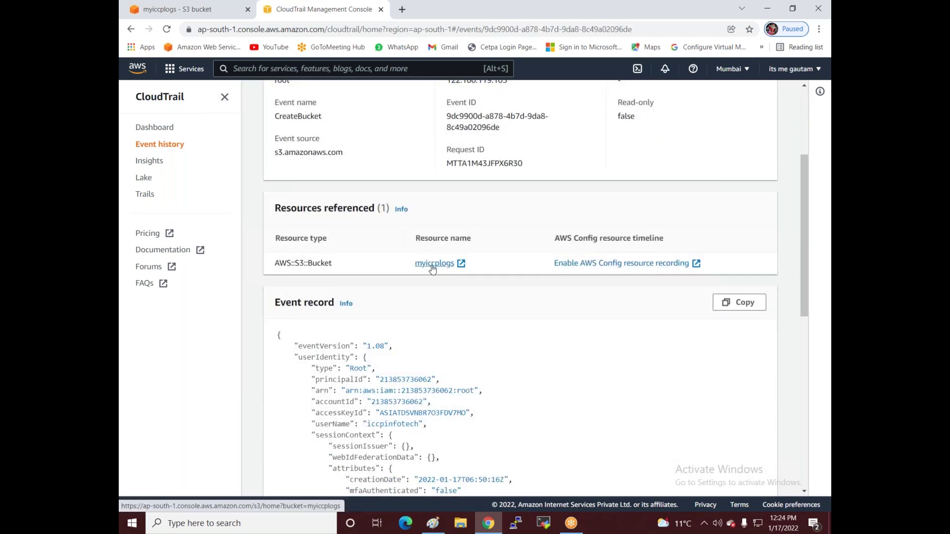
scroll(511, 310, up, 2)
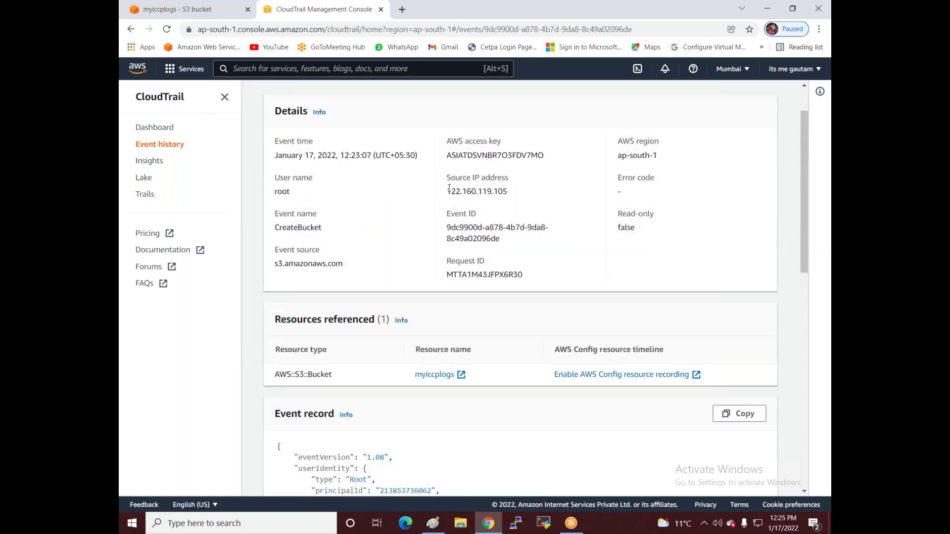
drag(447, 192, 508, 192)
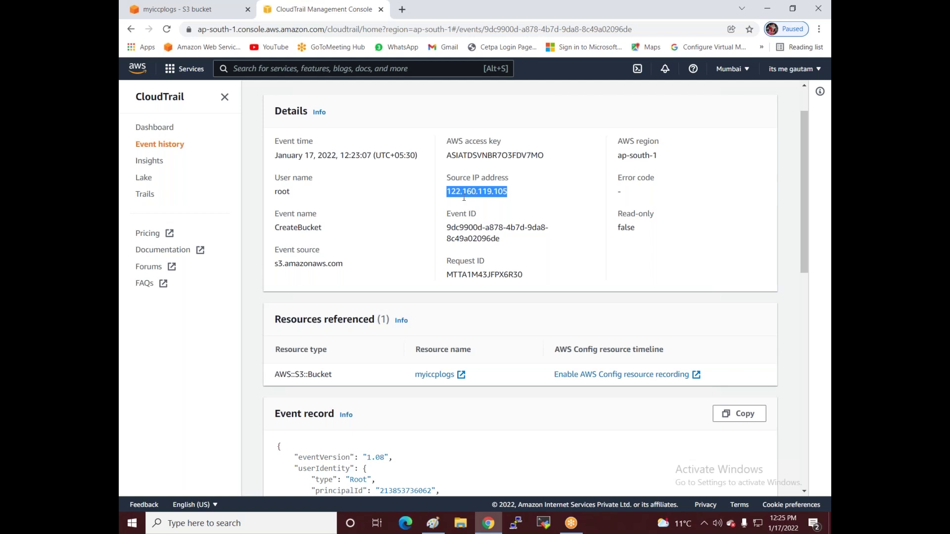
drag(294, 194, 265, 195)
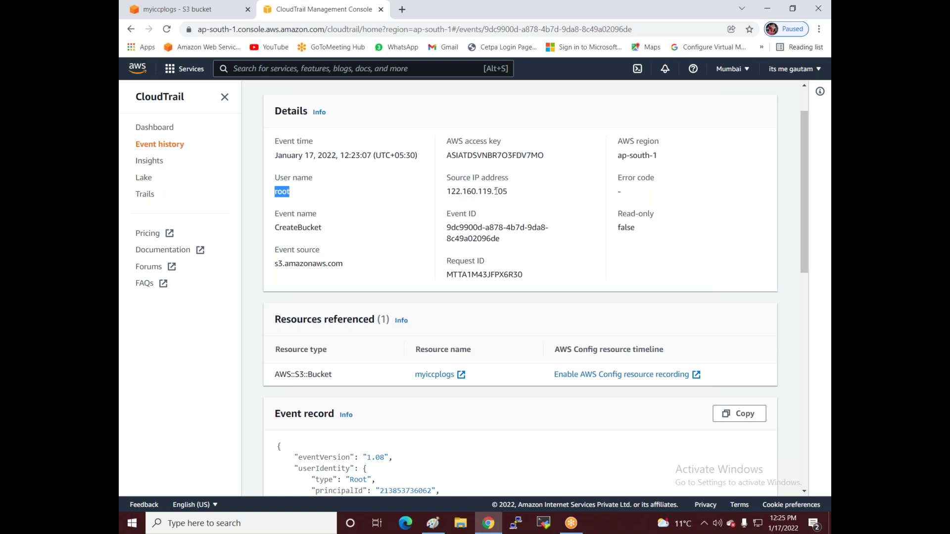
drag(273, 156, 416, 151)
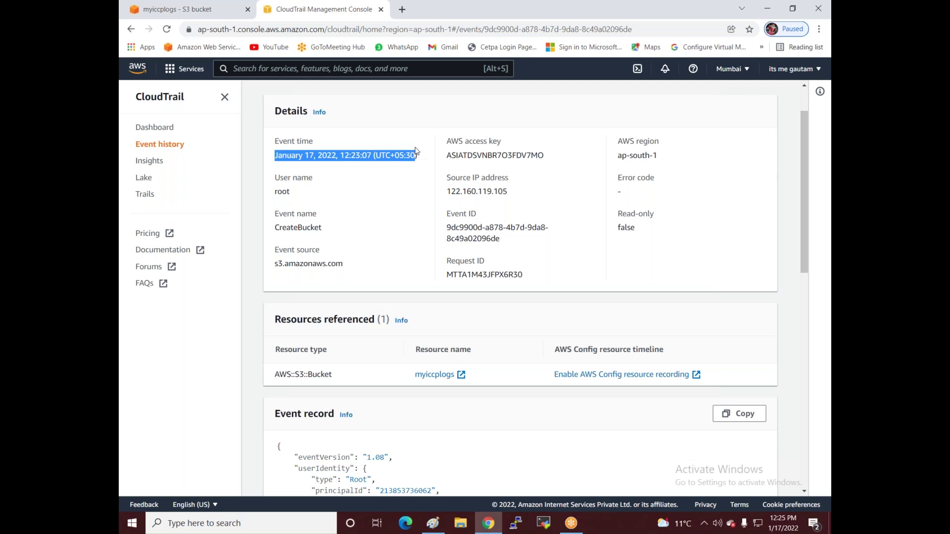
drag(615, 156, 669, 156)
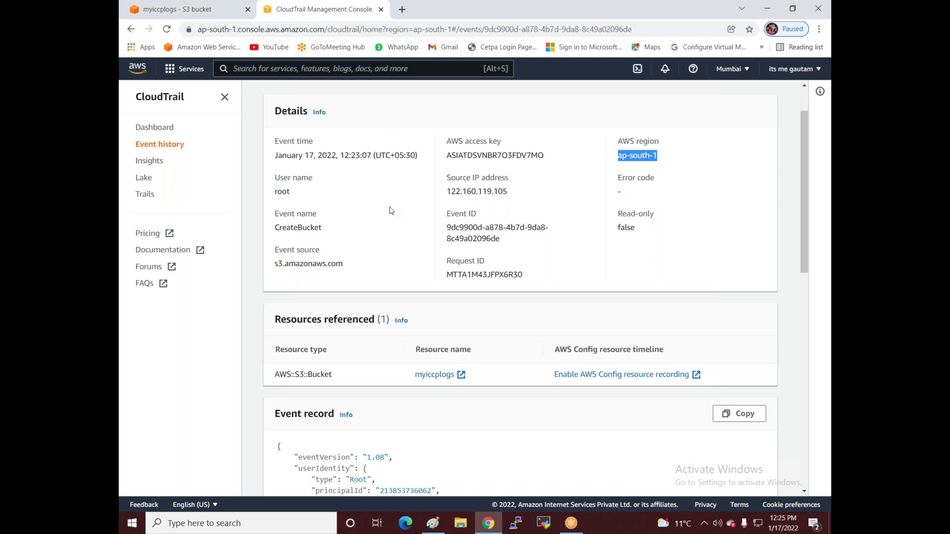
Scroll through the CreateBucket event record and return to the CloudTrail dashboard.
scroll(436, 328, down, 5)
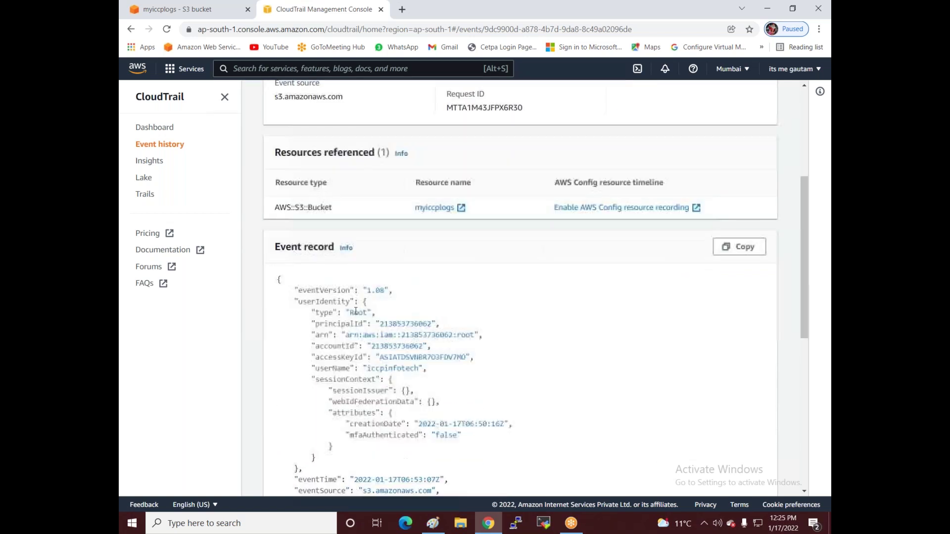
scroll(376, 218, down, 5)
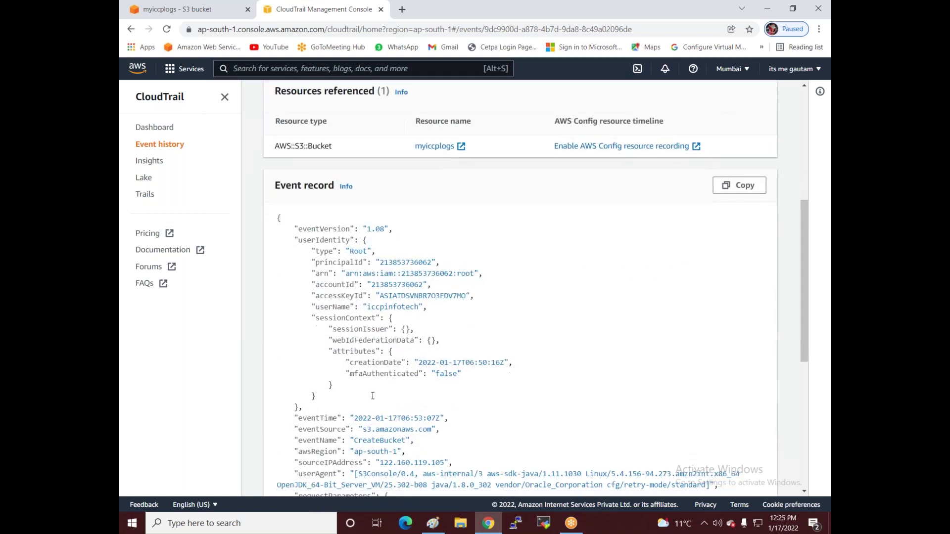
scroll(418, 392, down, 3)
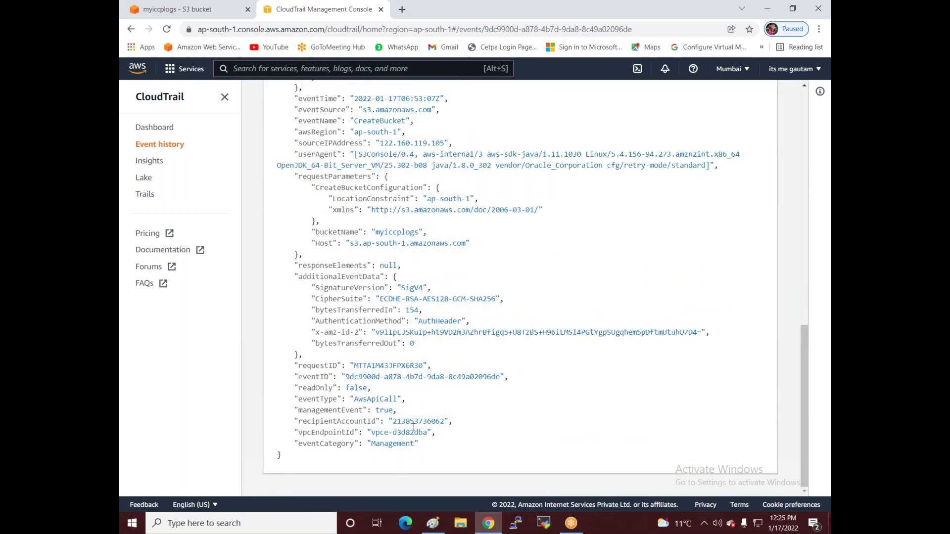
scroll(413, 426, up, 15)
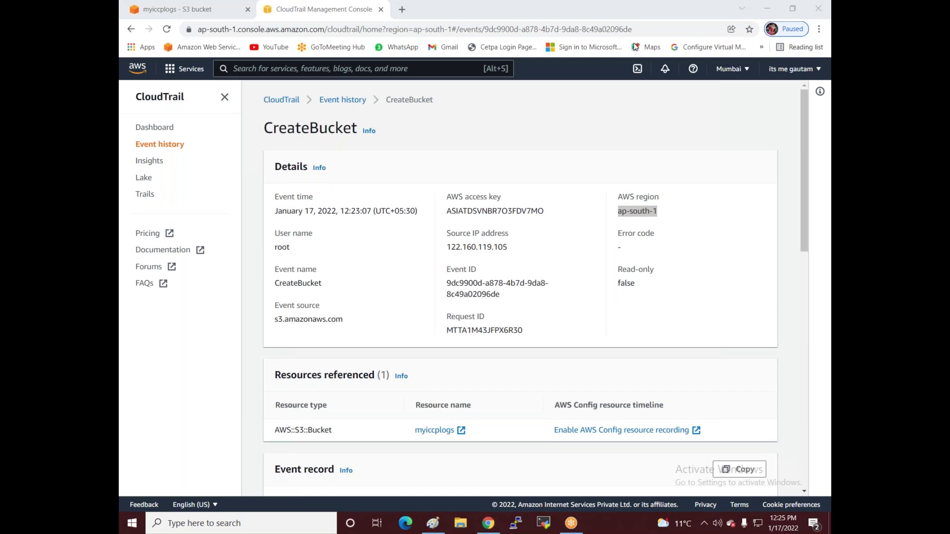
click(150, 128)
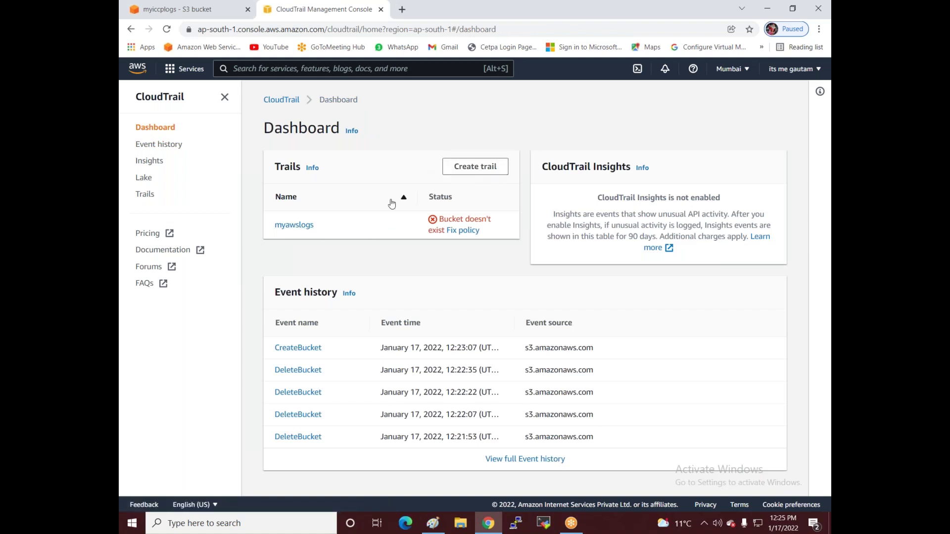
Delete the myawslogs trail.
click(288, 226)
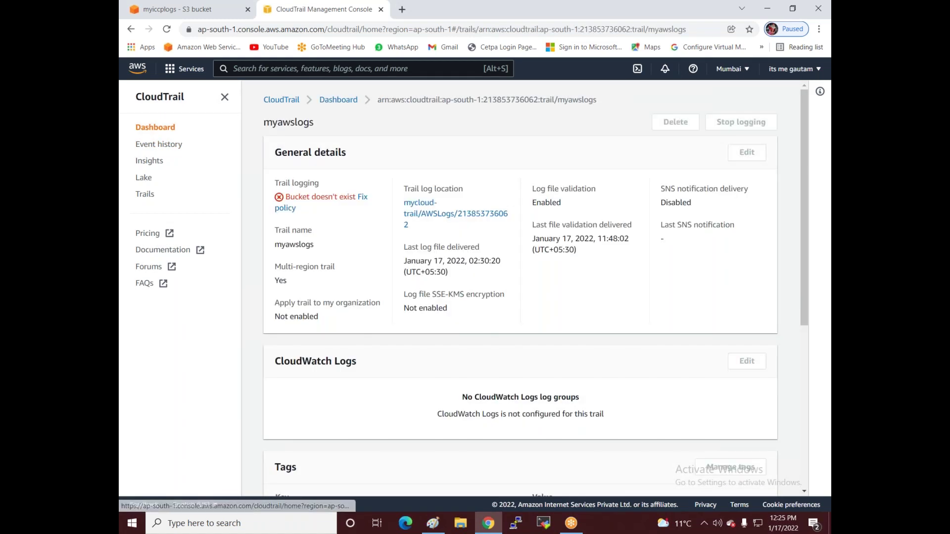
click(675, 122)
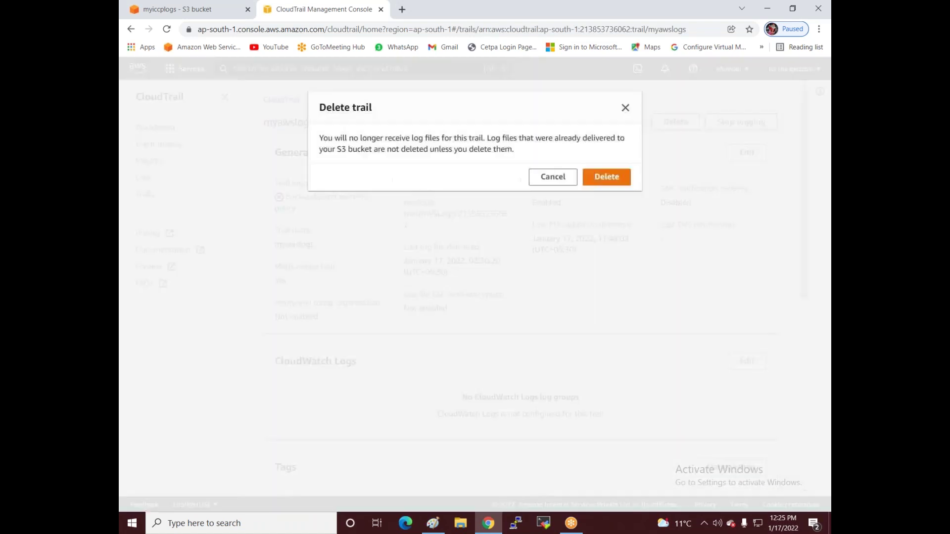
click(619, 179)
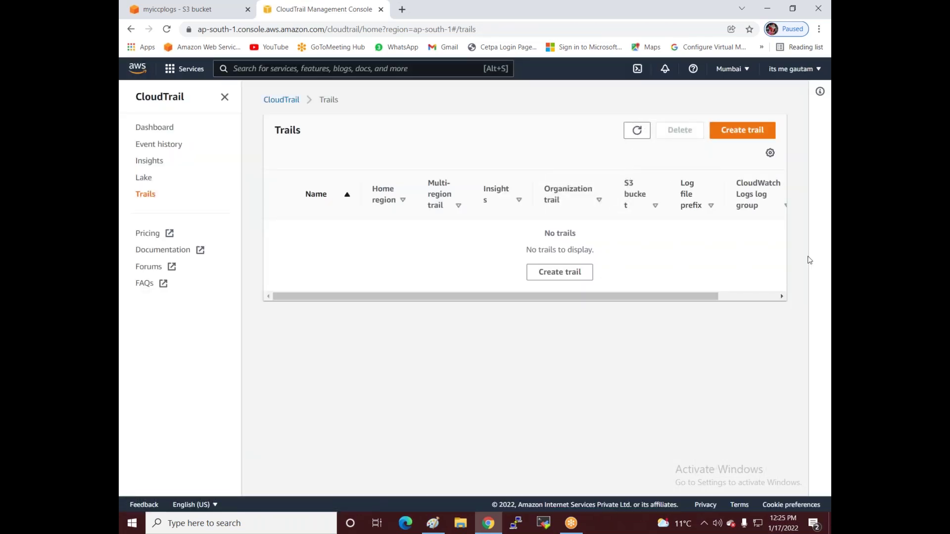
Reopen CloudTrail Event history and highlight the note about 90 days of events.
click(158, 130)
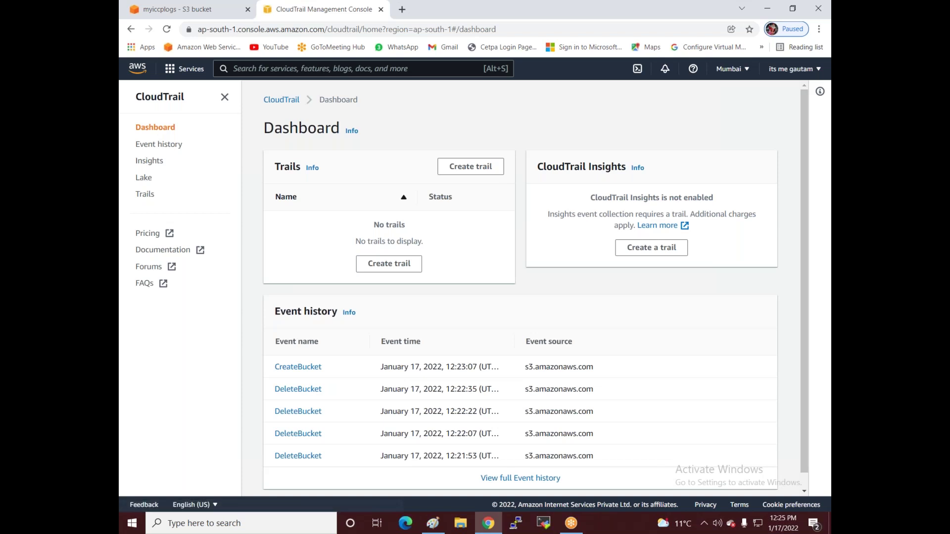
click(157, 145)
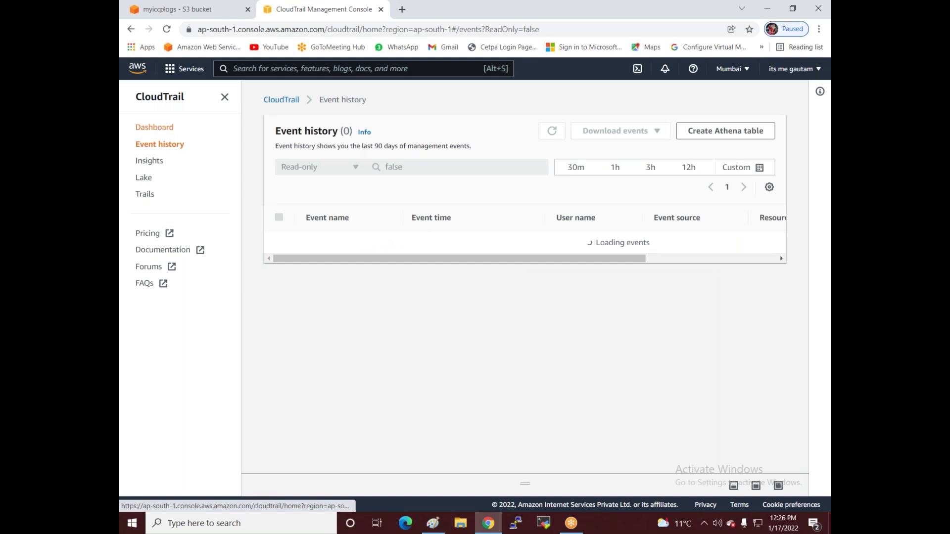
drag(272, 147, 476, 153)
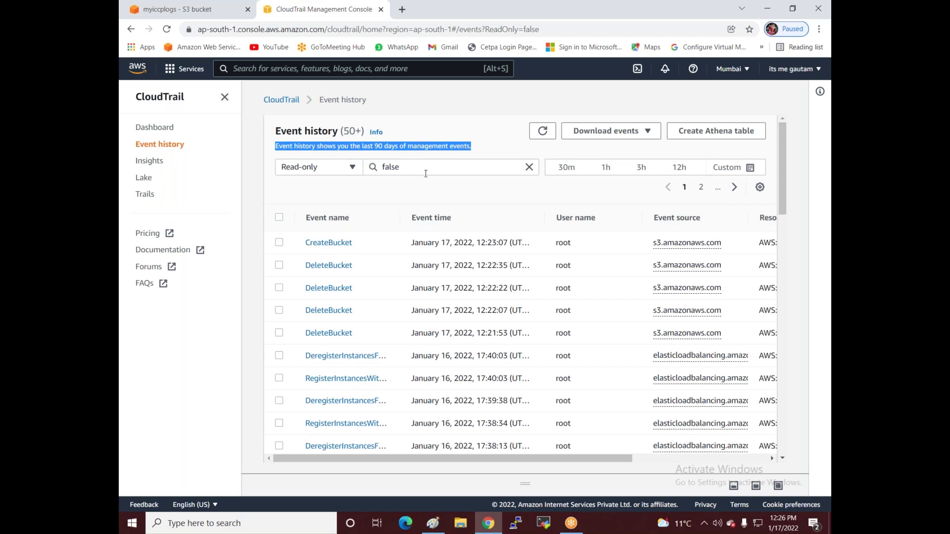
Scroll through the Event history table, then go back to the CloudTrail dashboard.
scroll(474, 271, down, 7)
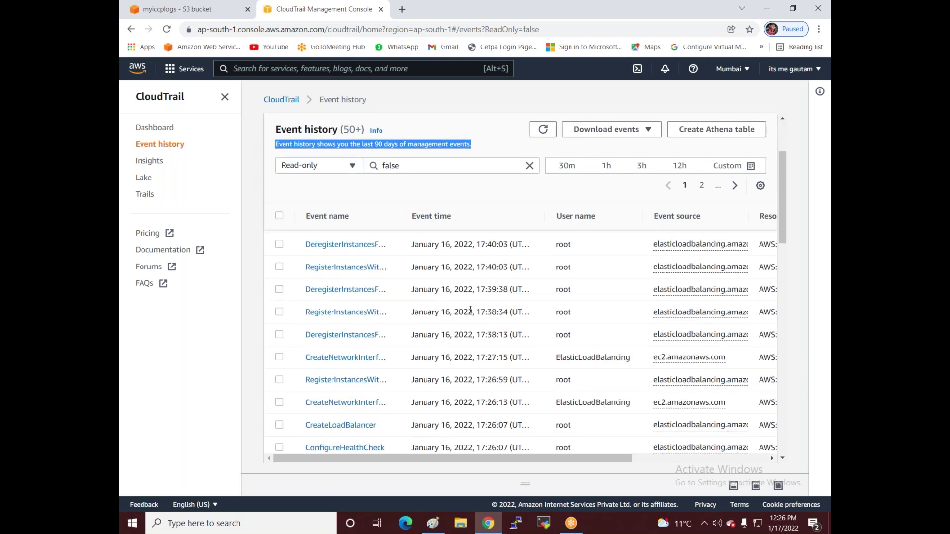
scroll(466, 301, down, 7)
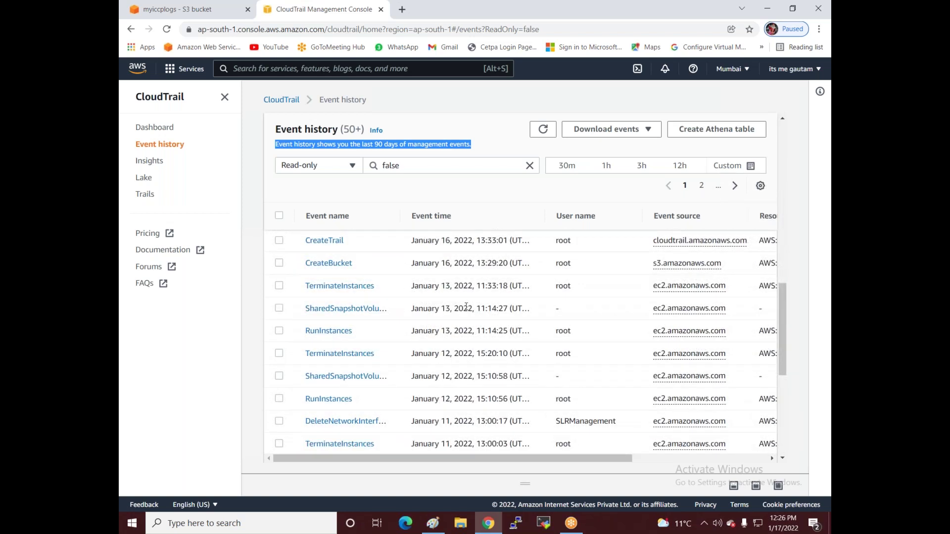
scroll(466, 306, down, 1)
scroll(470, 335, down, 5)
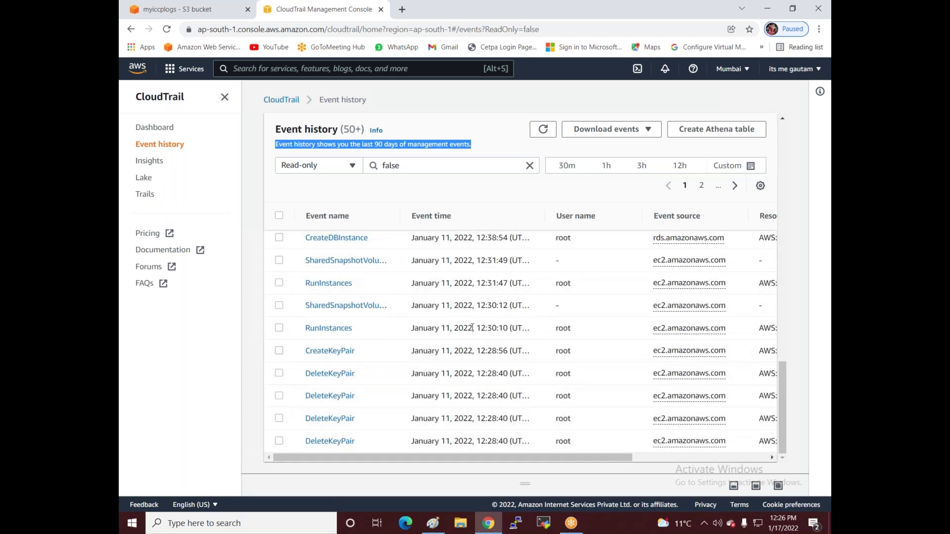
scroll(473, 327, up, 15)
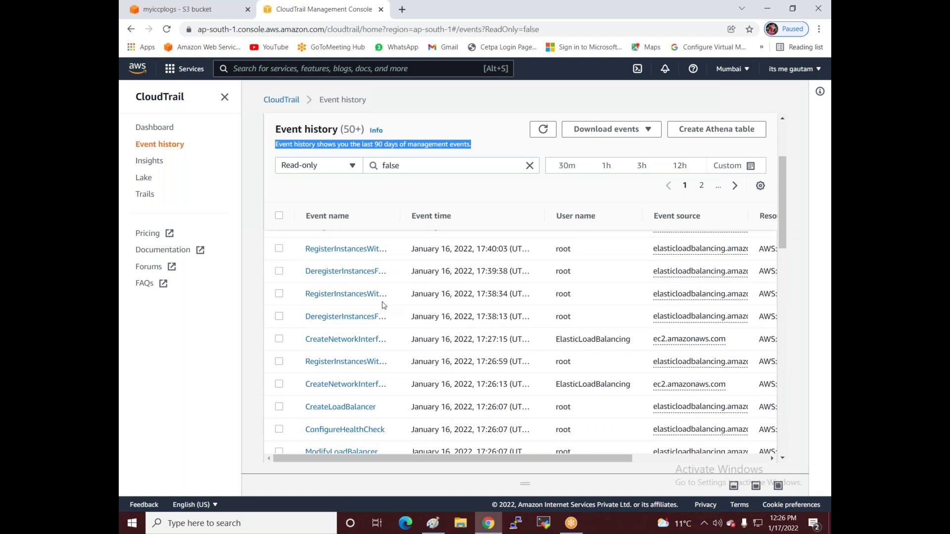
scroll(477, 271, up, 3)
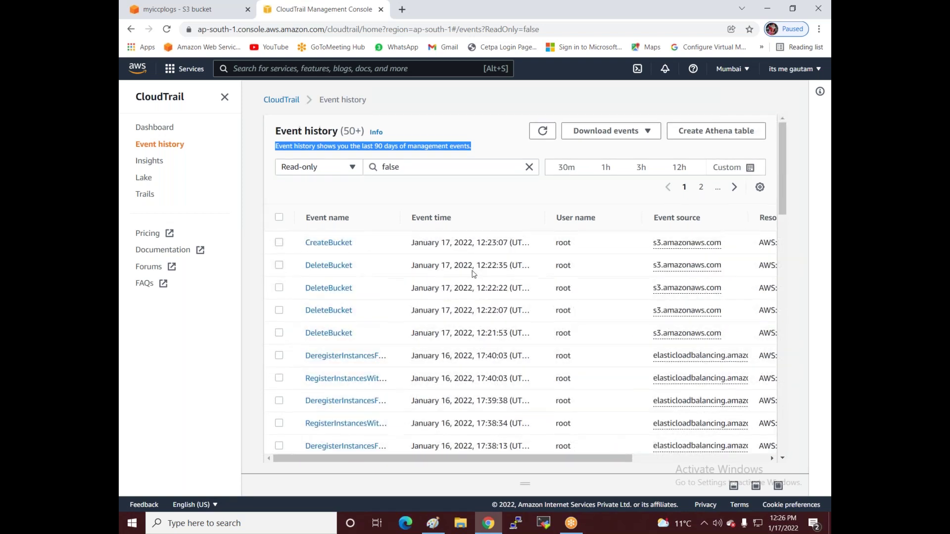
click(149, 129)
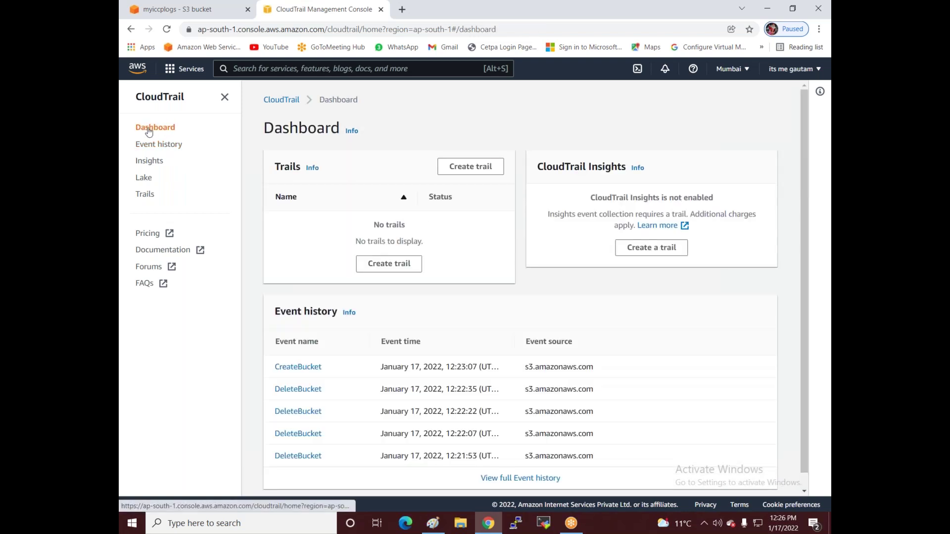
Start a new trail named myiccptrail and choose to use an existing S3 bucket.
click(458, 169)
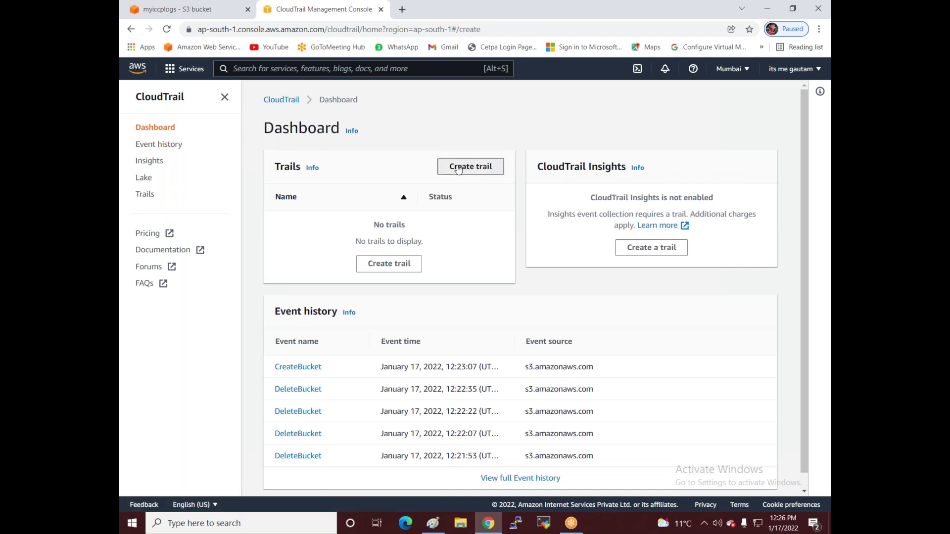
click(351, 235)
text(myiccptrail)
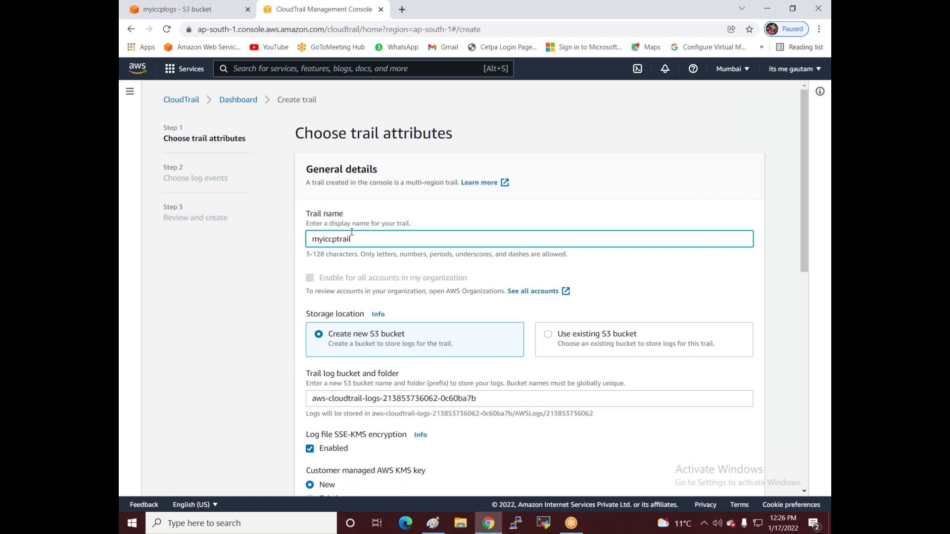
scroll(300, 167, down, 1)
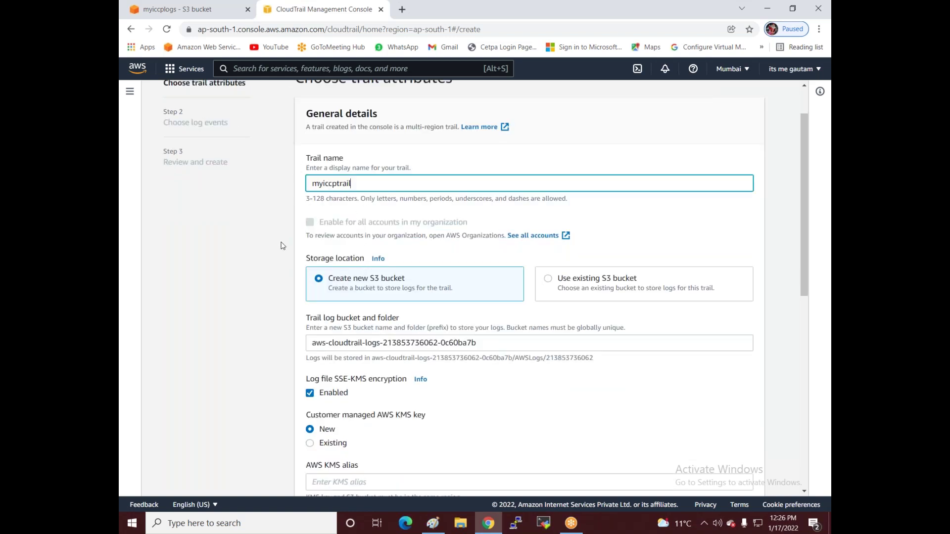
click(549, 280)
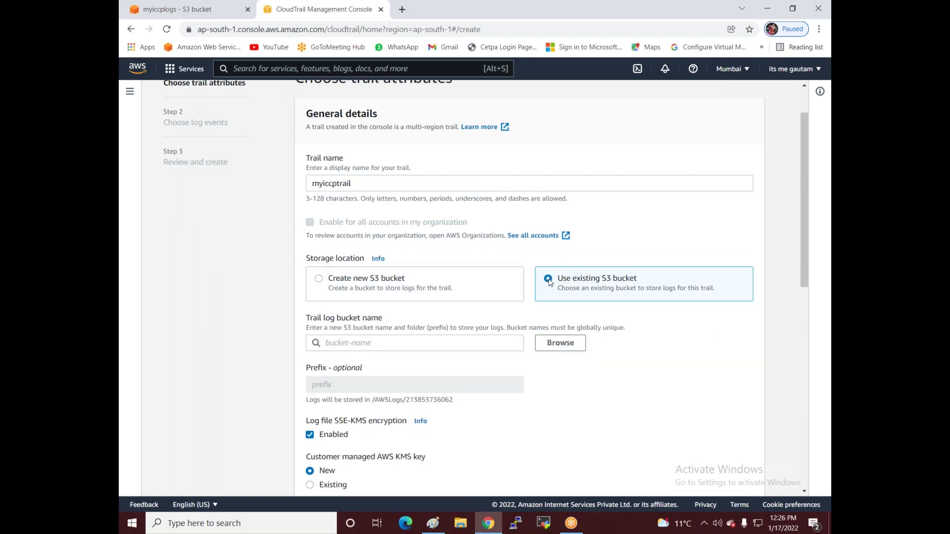
Choose myiccplogs as the trail's log bucket.
click(553, 346)
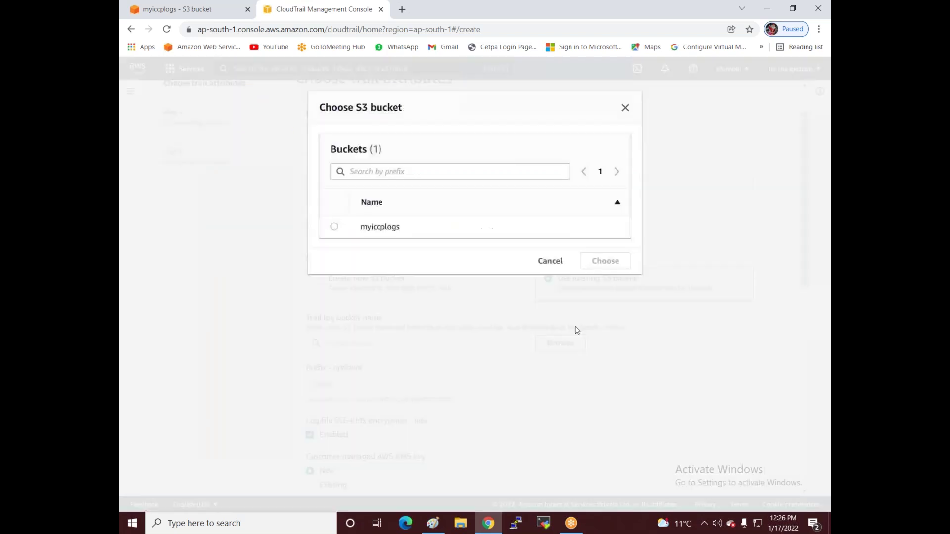
click(334, 228)
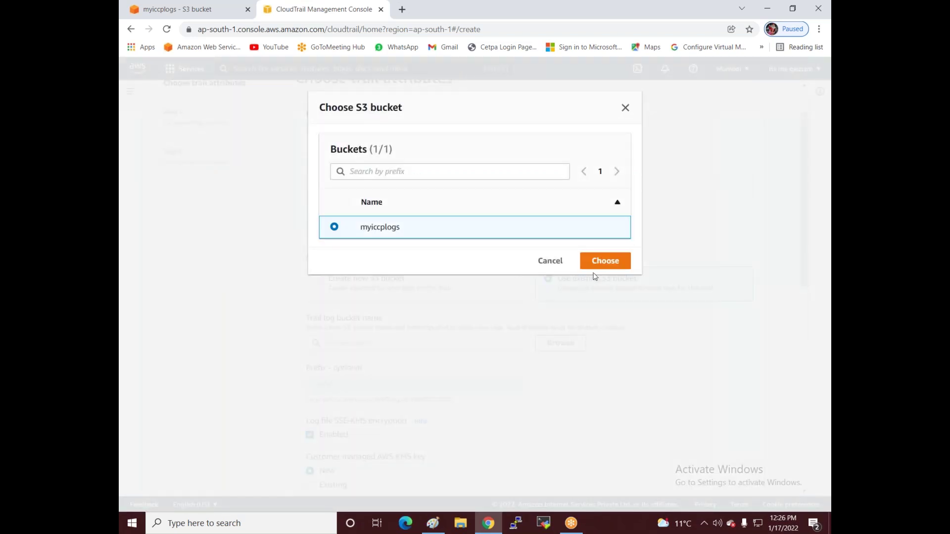
click(601, 263)
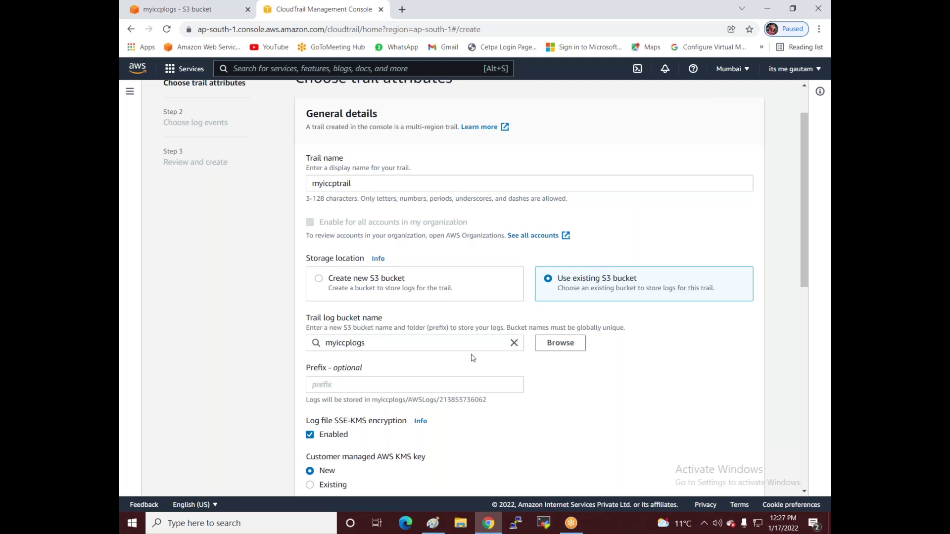
scroll(371, 314, down, 3)
scroll(376, 318, down, 1)
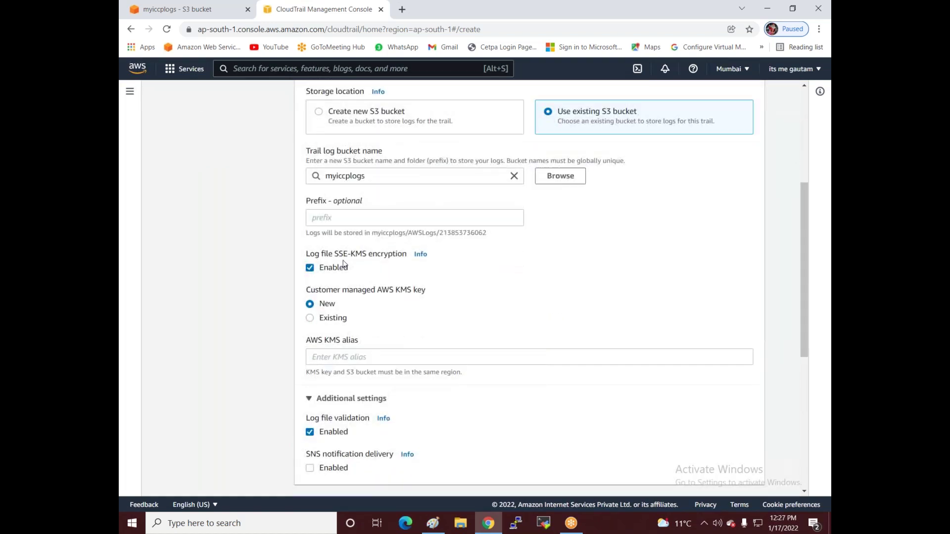
Disable SSE-KMS encryption for log files and review the remaining trail options.
click(309, 267)
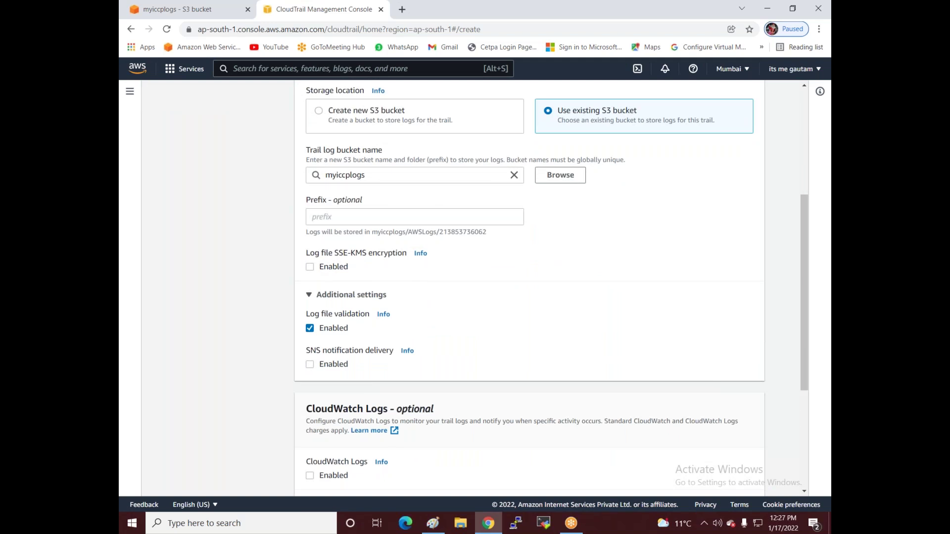
scroll(454, 290, down, 2)
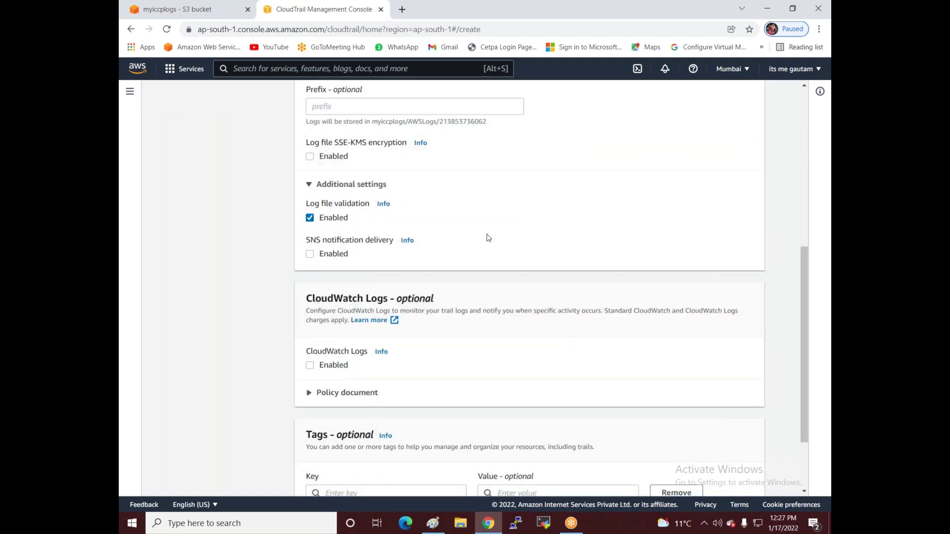
scroll(487, 237, down, 1)
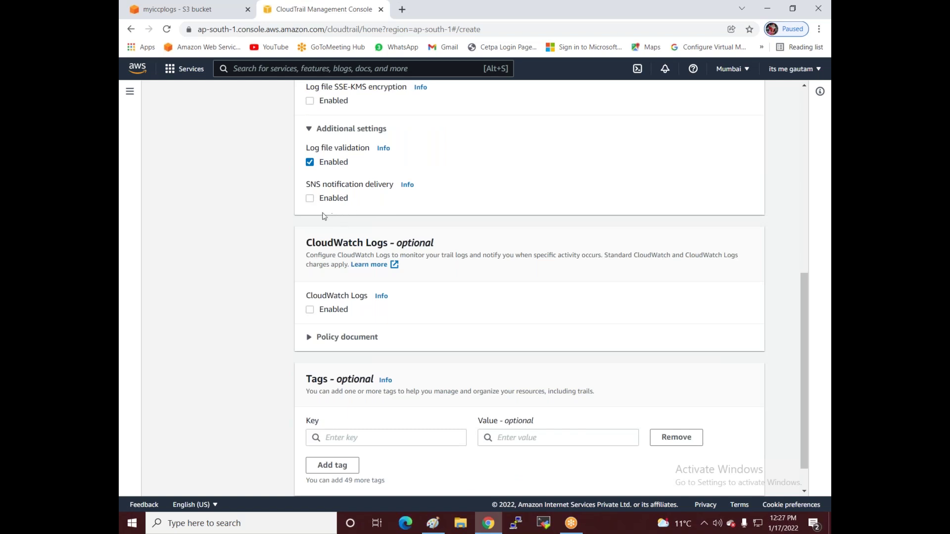
scroll(324, 216, down, 1)
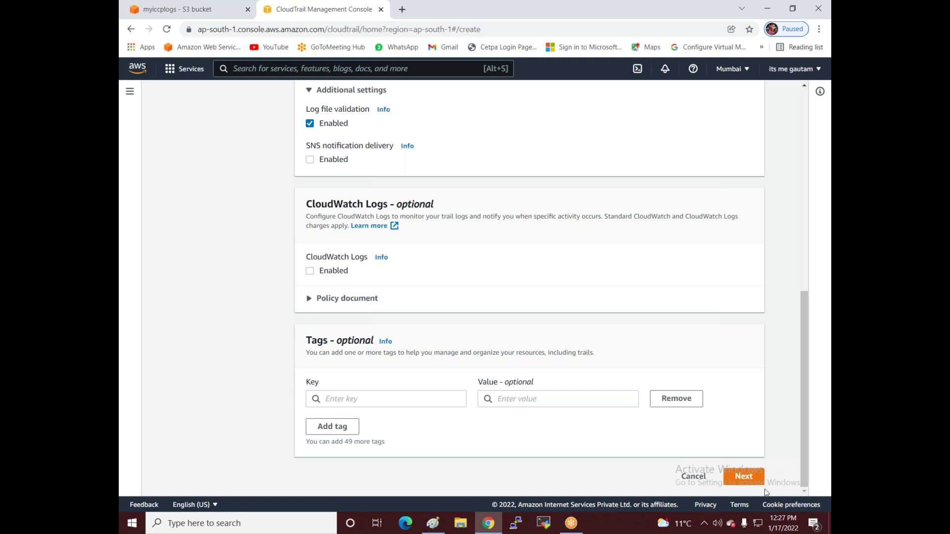
Advance through log events and review, then create the myiccptrail trail.
click(743, 475)
scroll(621, 342, down, 1)
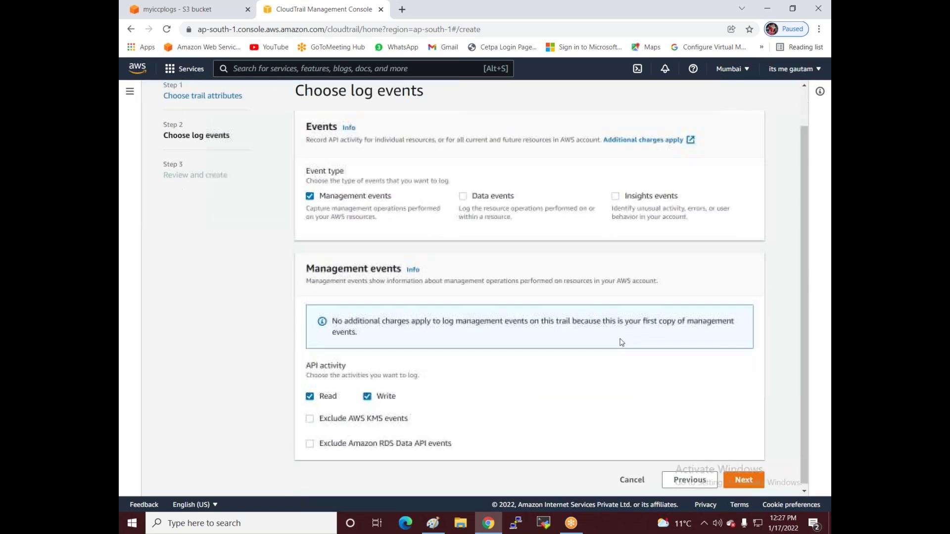
click(744, 480)
scroll(722, 385, down, 5)
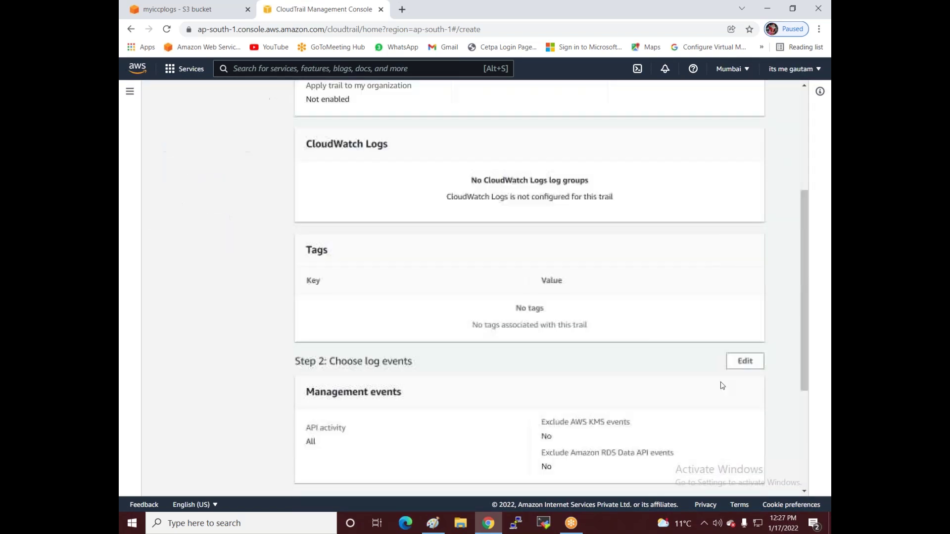
scroll(722, 385, down, 4)
click(743, 480)
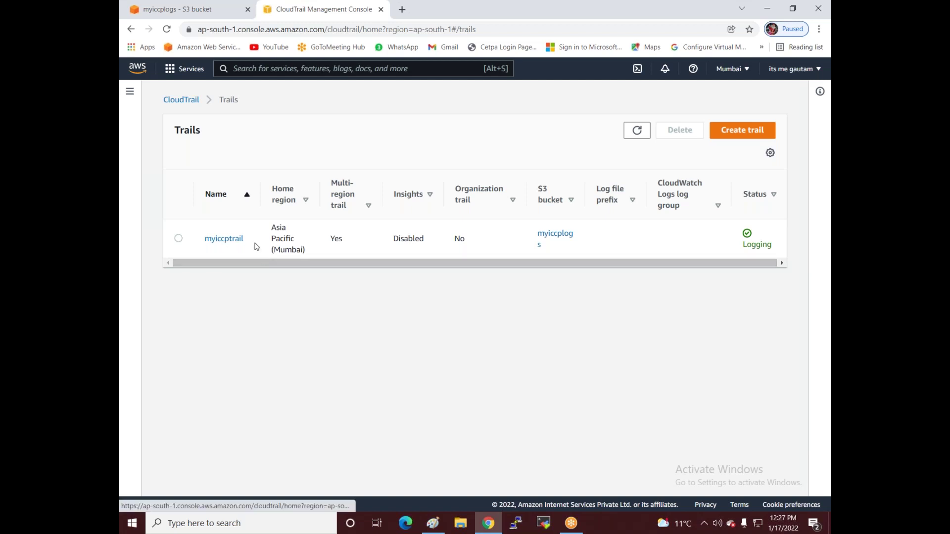
Open CloudTrail Event history from the navigation pane.
click(130, 92)
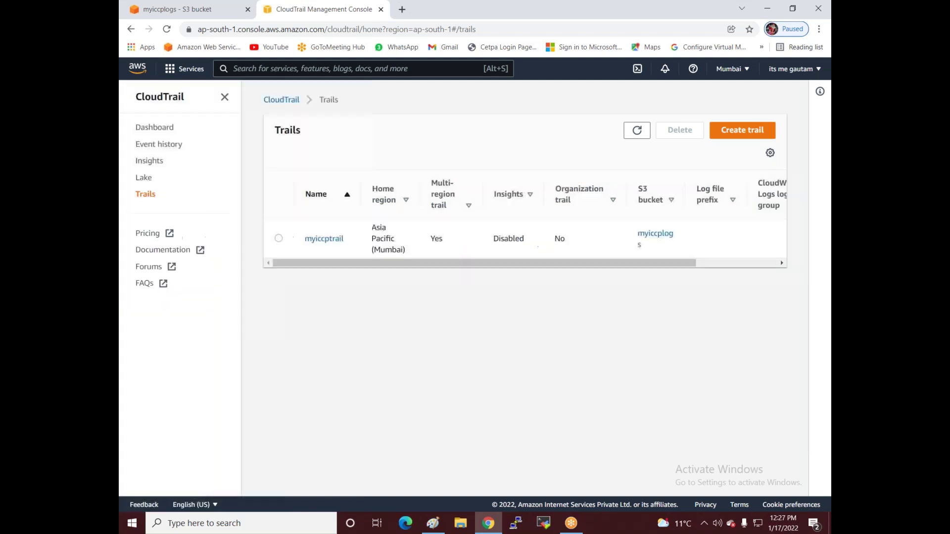
click(147, 148)
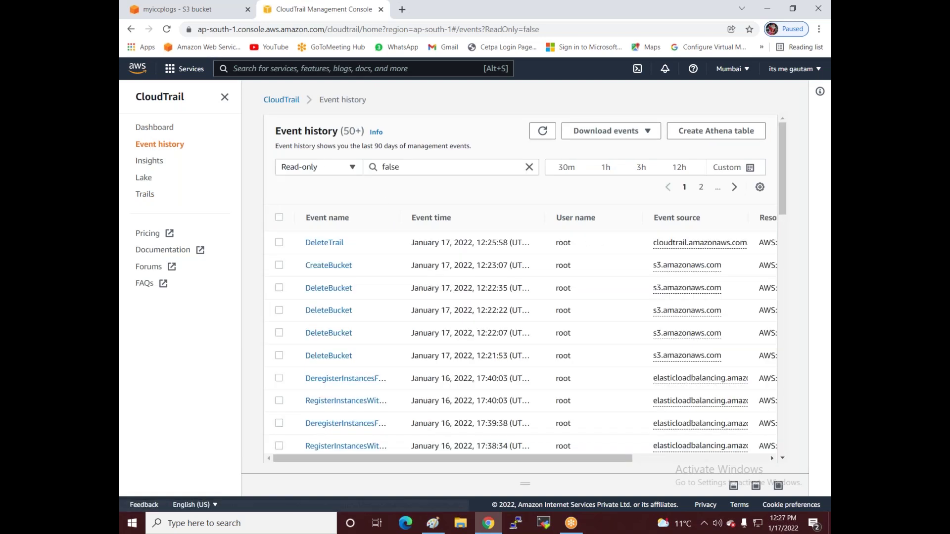
Inspect the DeleteTrail event's details and source IP, then return to the dashboard.
click(334, 244)
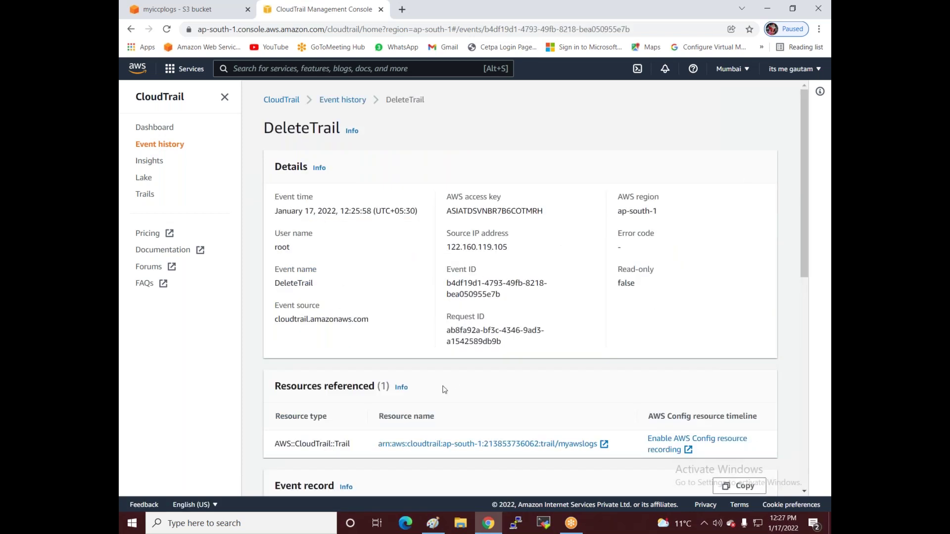
scroll(440, 386, down, 5)
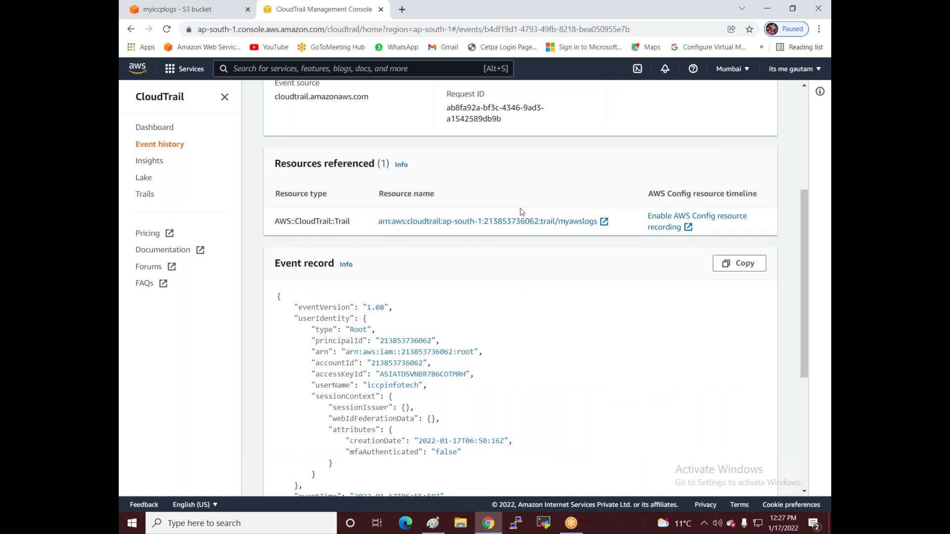
scroll(495, 212, up, 3)
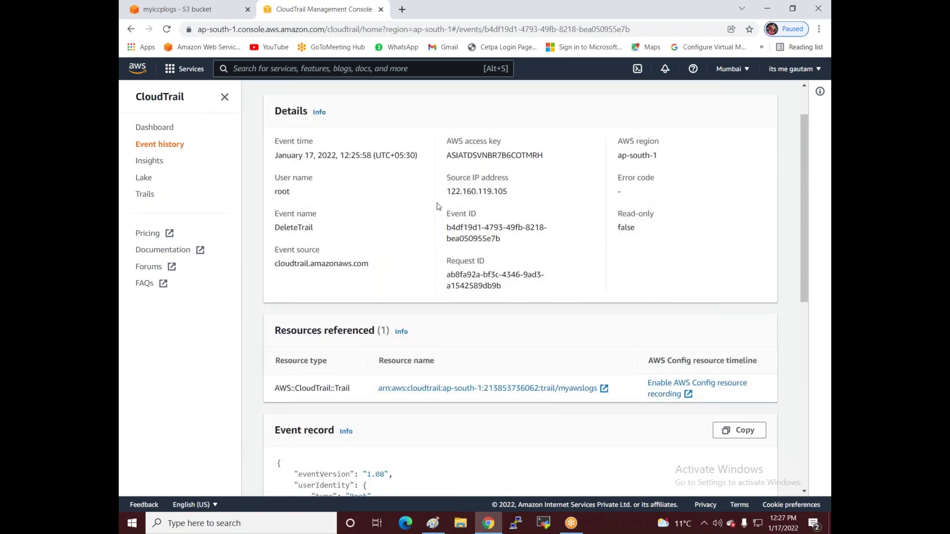
drag(449, 190, 520, 194)
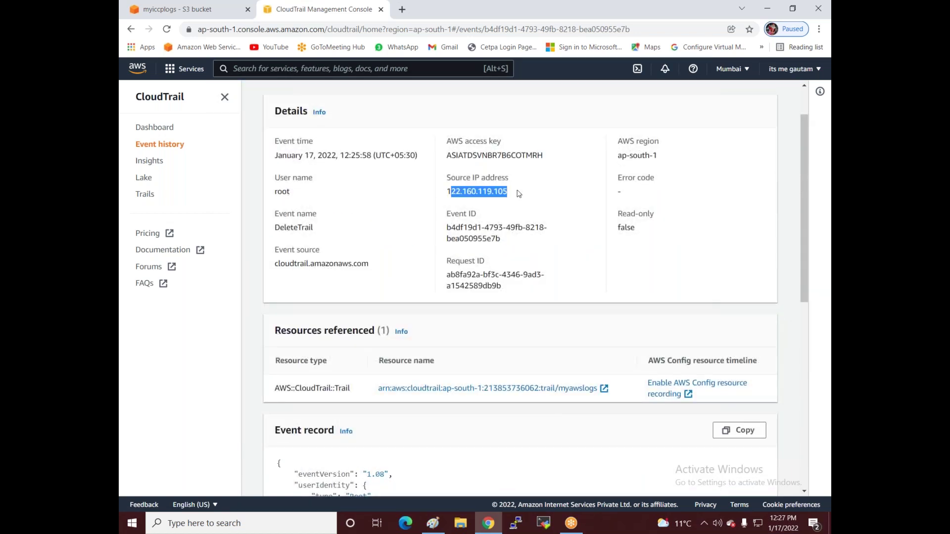
scroll(247, 148, up, 1)
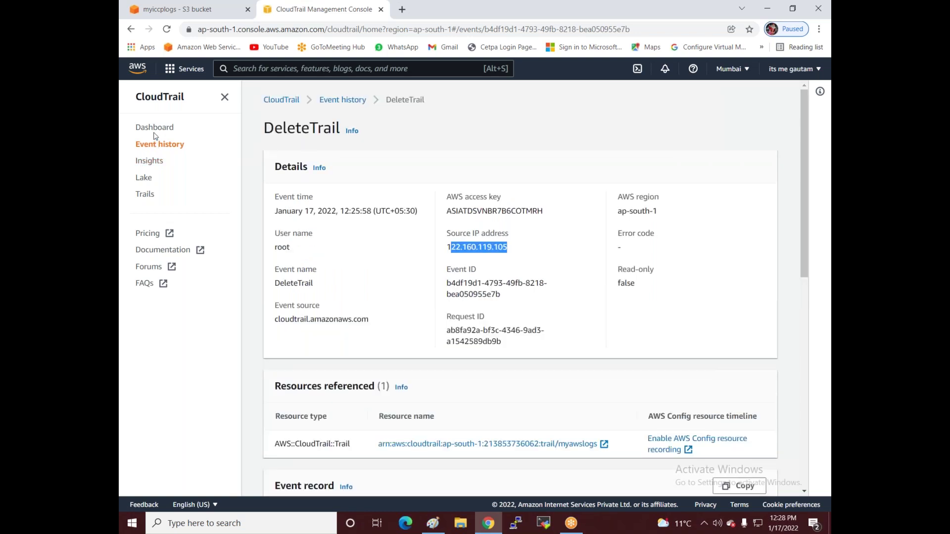
click(154, 128)
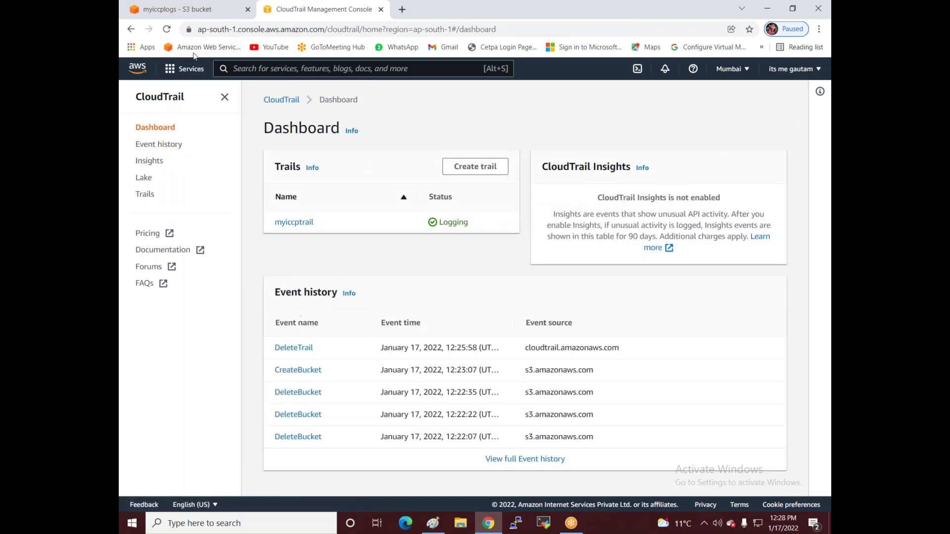
Reload the dashboard, read the CloudTrail Insights description, then bring Paint forward.
click(167, 29)
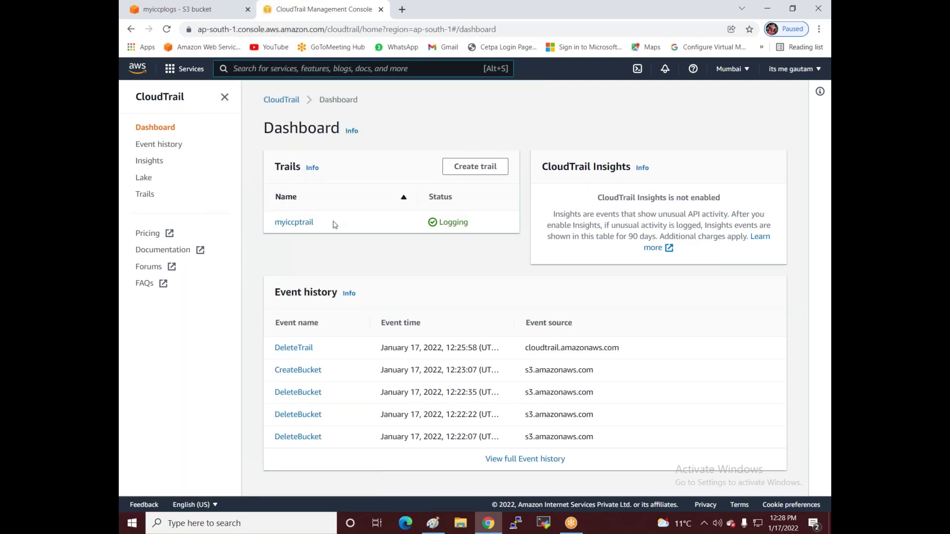
drag(551, 219, 696, 226)
click(708, 287)
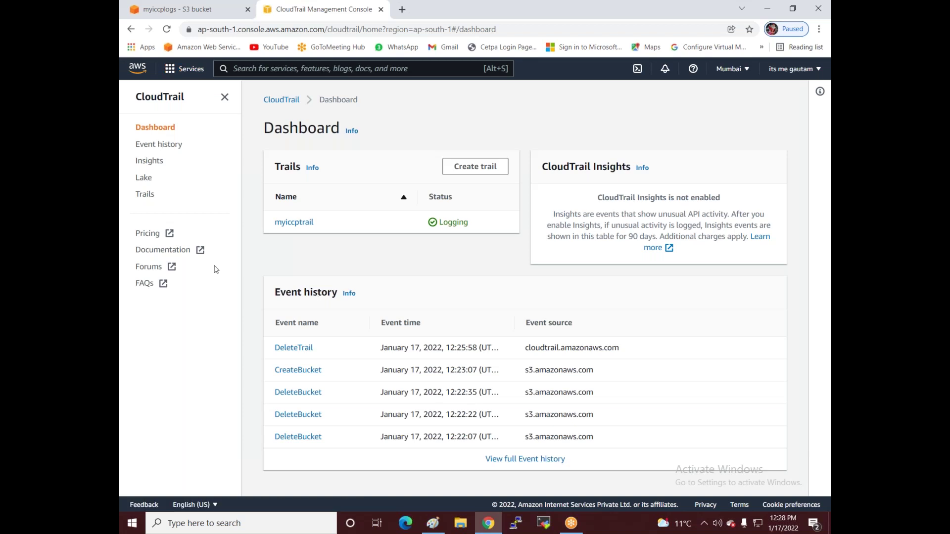
click(433, 523)
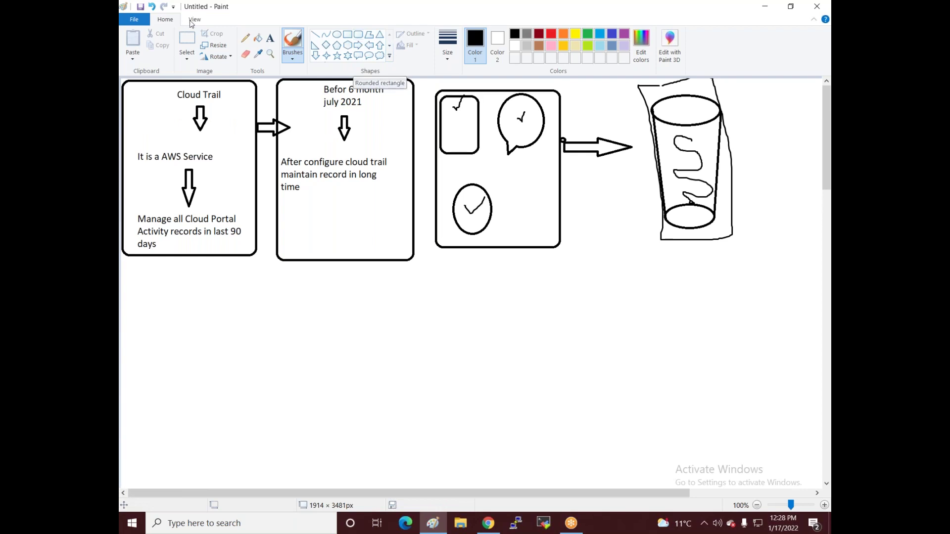
Add a 'Cloud Formation' label below the first panel of the diagram.
click(187, 39)
drag(773, 79, 217, 257)
click(391, 340)
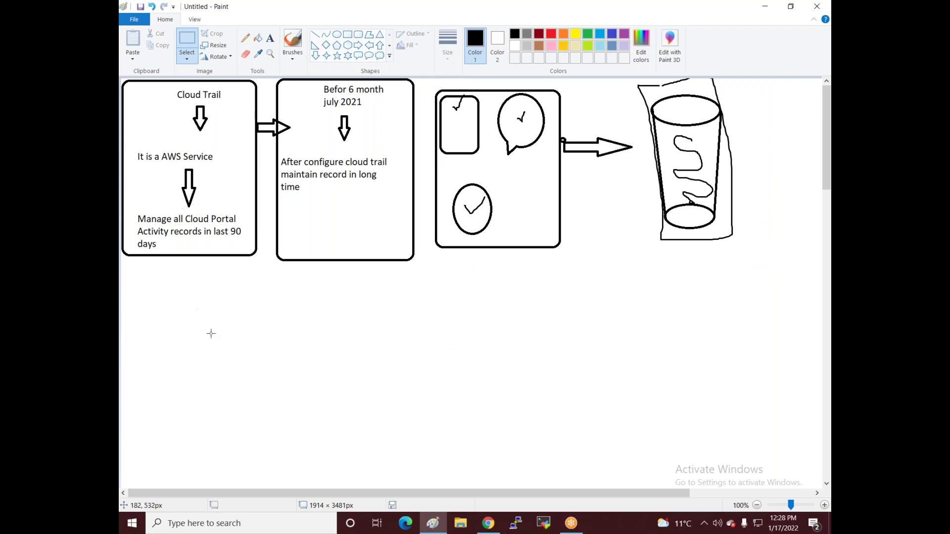
key(alt+h)
key(t)
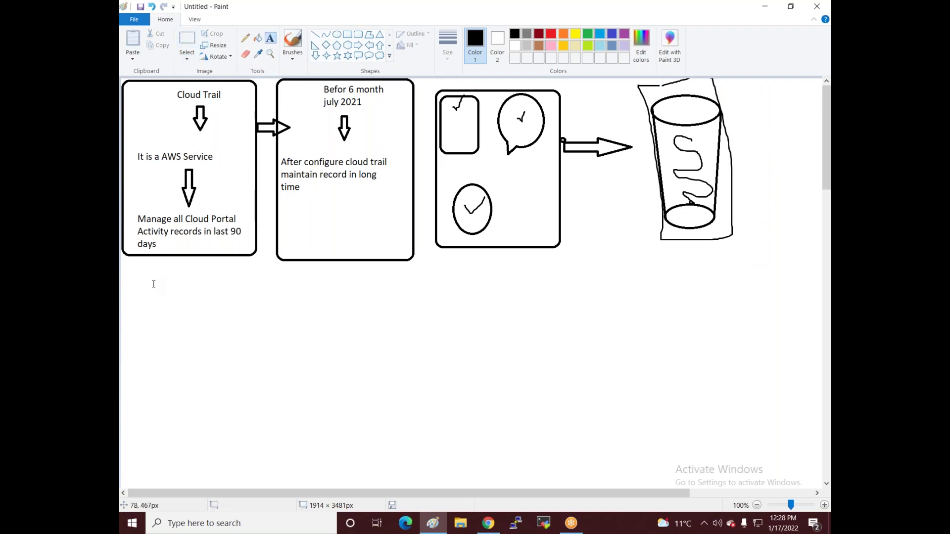
click(141, 273)
text(Cloud Formation)
click(174, 315)
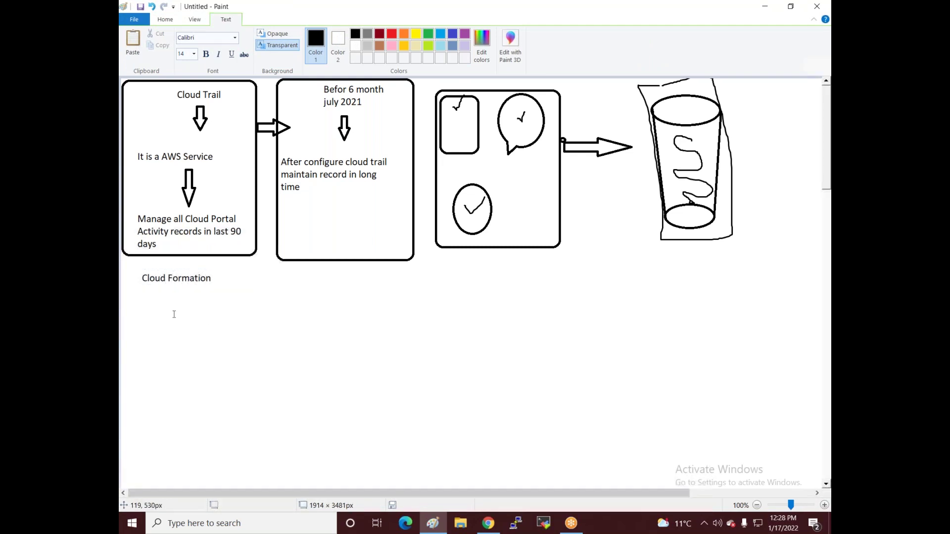
Draw down arrows from Cloud Formation to a 'Developer' label and beyond.
click(315, 55)
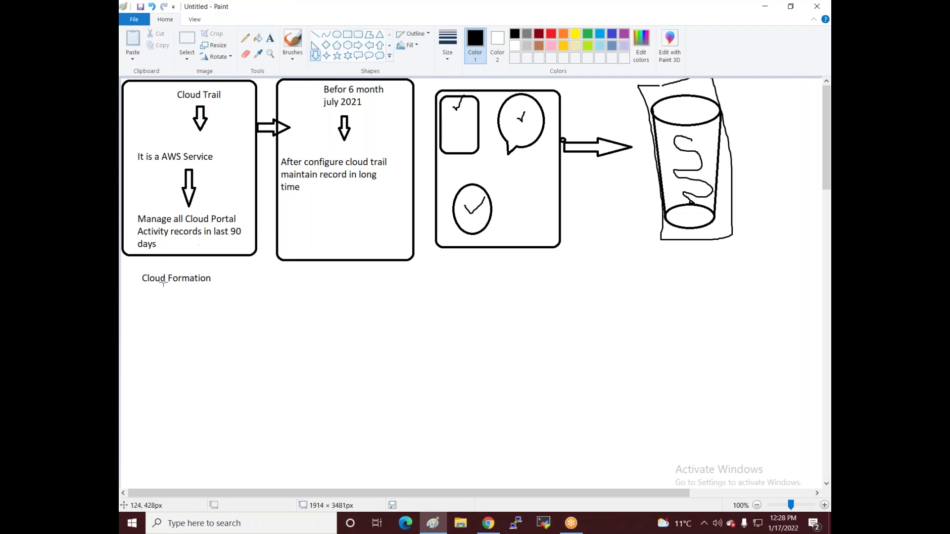
drag(169, 293, 180, 324)
click(270, 38)
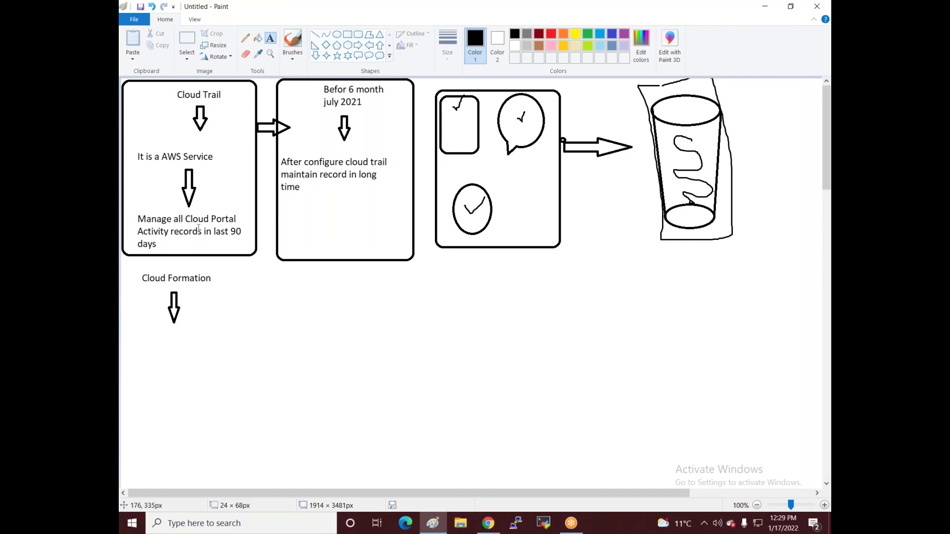
click(142, 330)
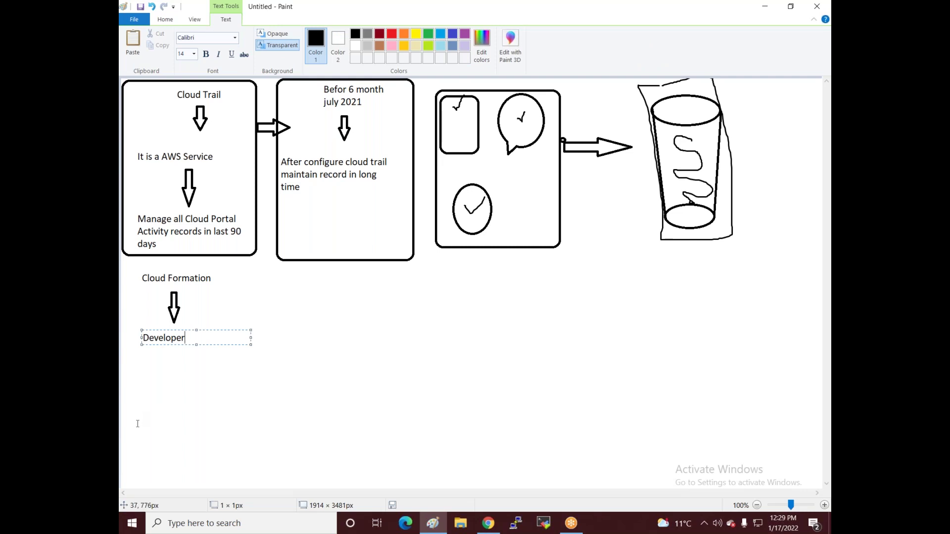
click(153, 388)
click(315, 55)
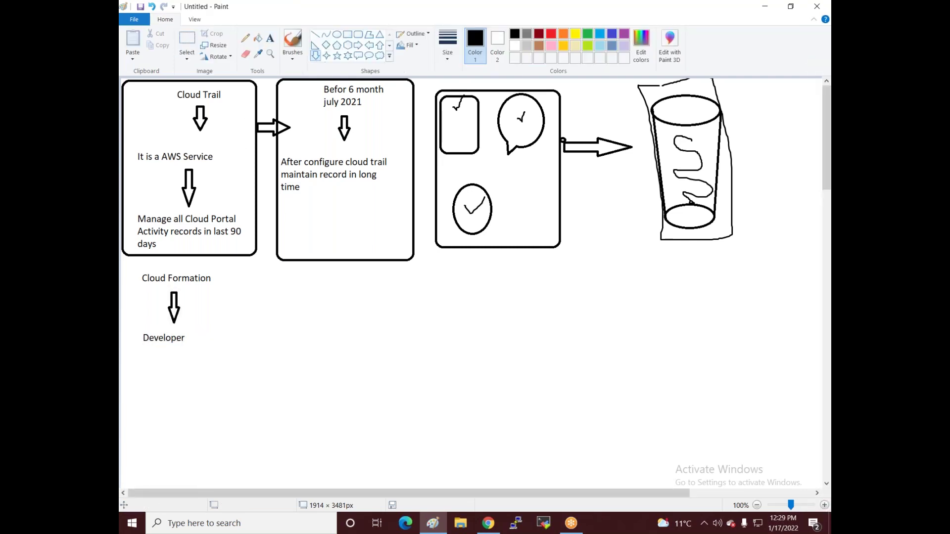
drag(168, 341, 179, 382)
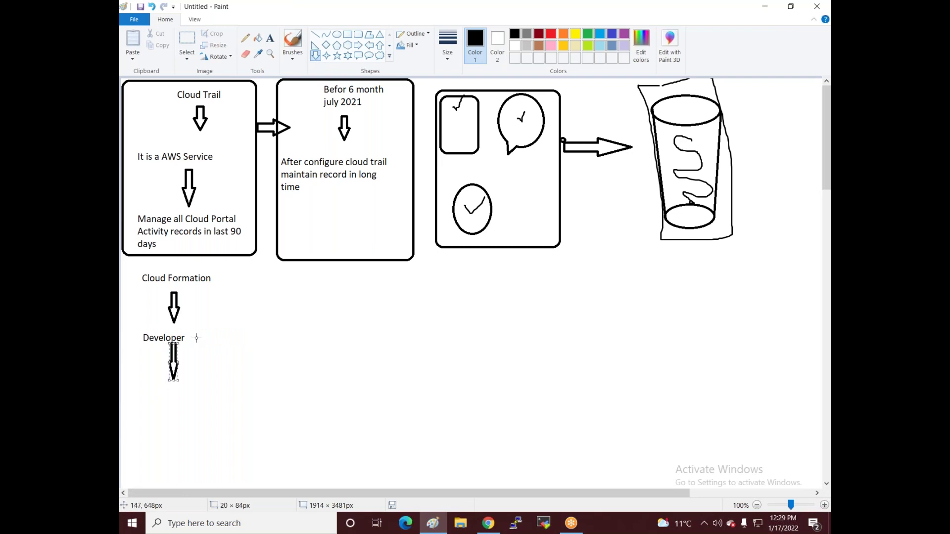
Add the note 'Ceate Cloud resource with the help o Coding / Scrip json,yaml' below the arrow.
click(270, 38)
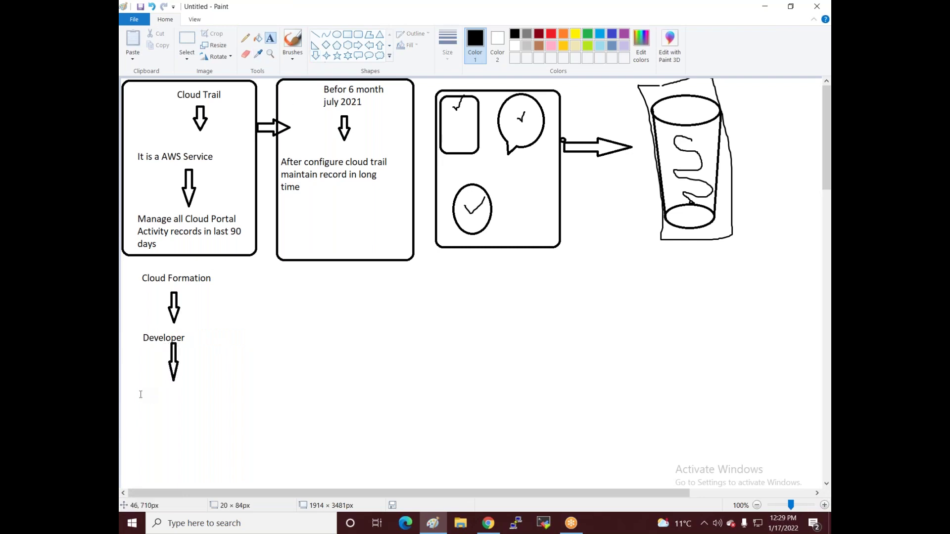
click(134, 393)
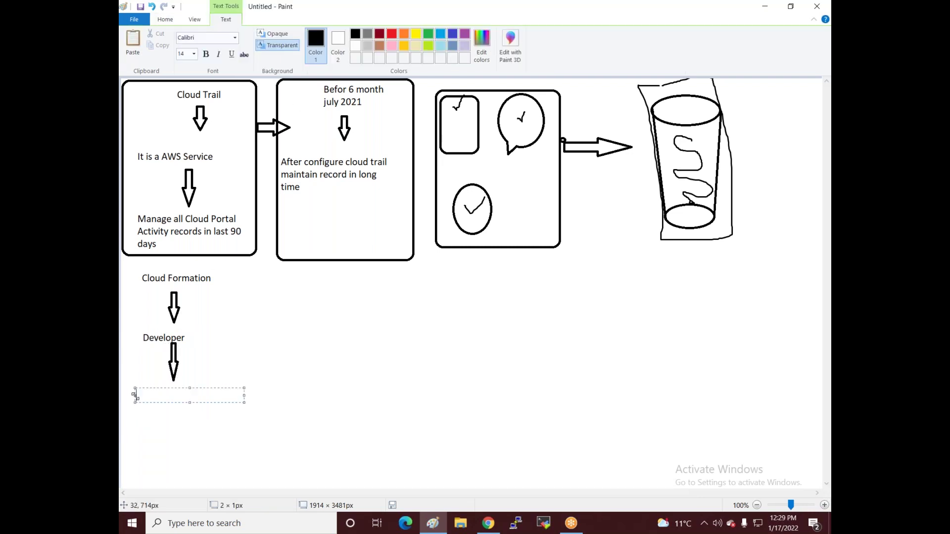
text(C)
text(eate)
text( Cloud )
text(reso)
text(urce with the)
text( help o)
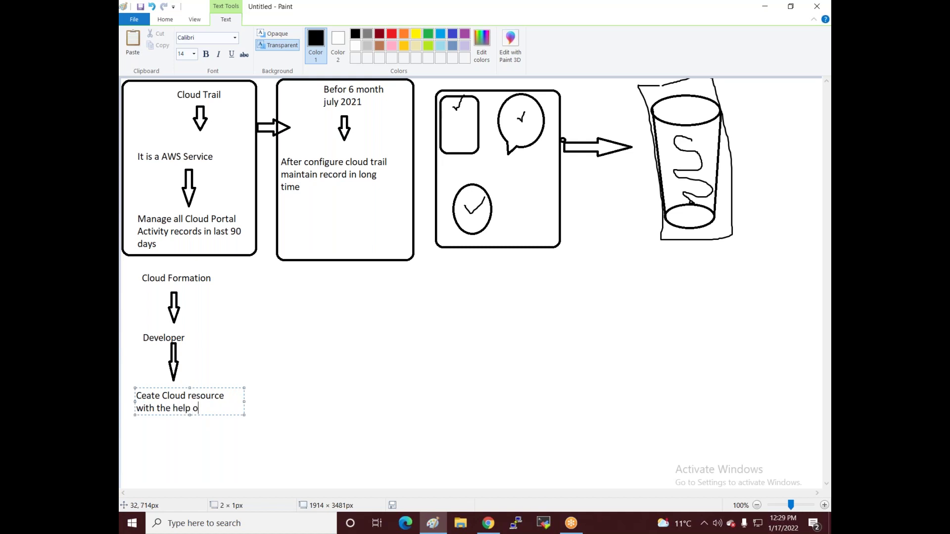
text(Coding)
key(Return)
key(Return)
text(Scrip,)
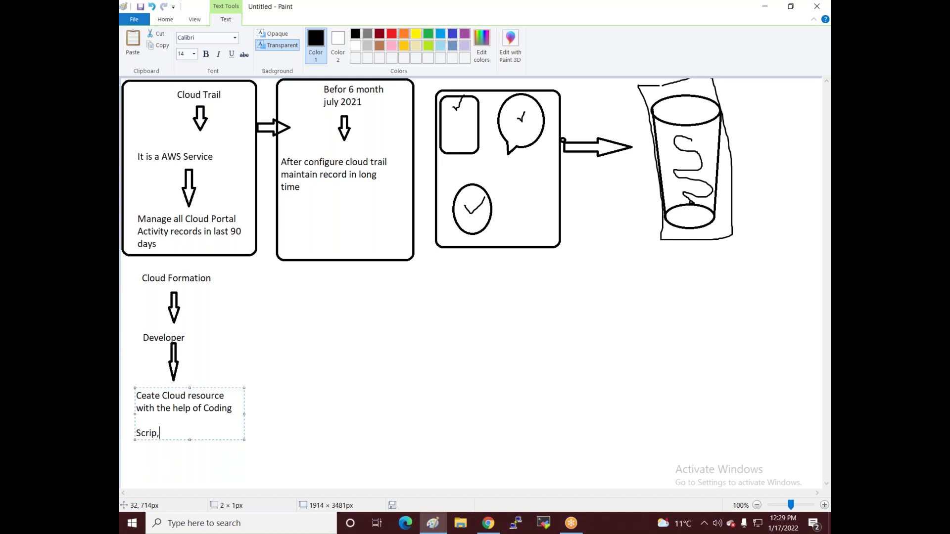
text(json,yaml)
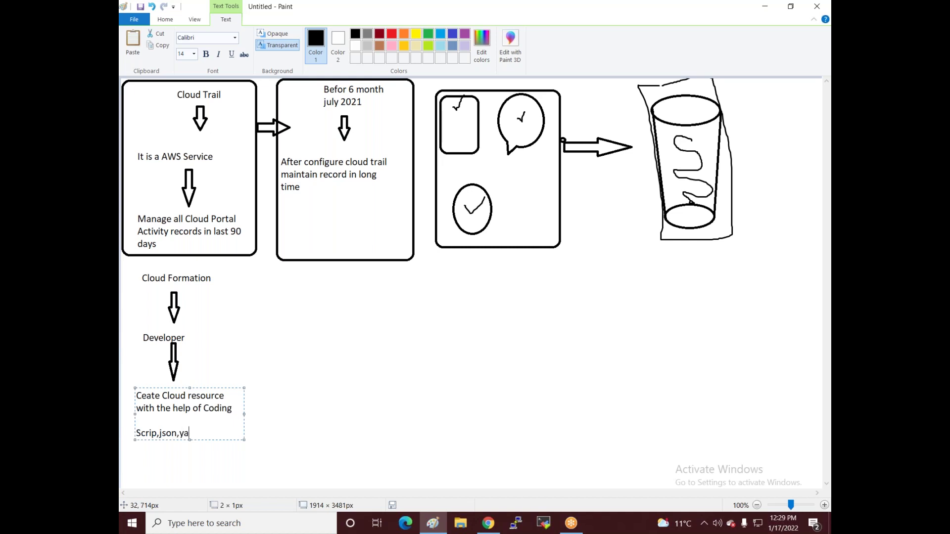
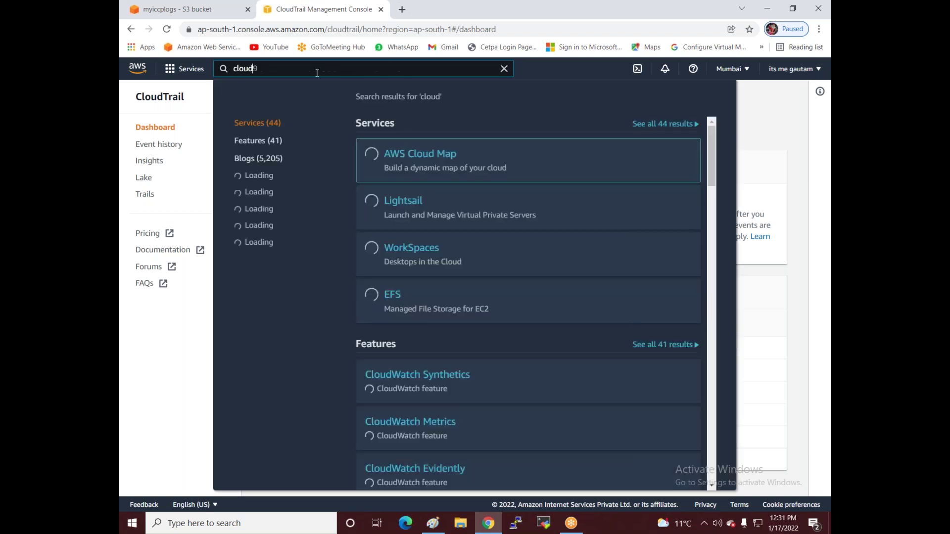
Open CloudFormation from the console search and start a new stack built with the Designer.
text(forma)
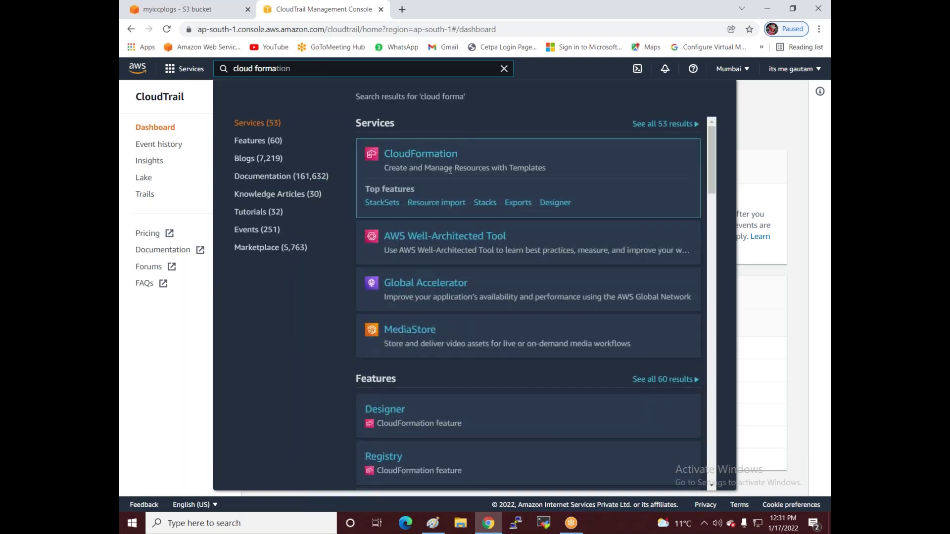
click(420, 155)
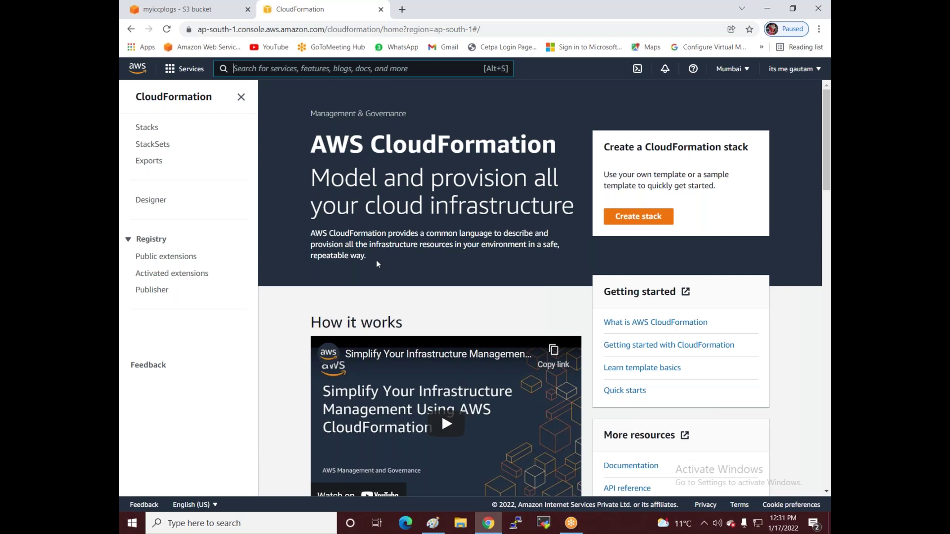
click(658, 221)
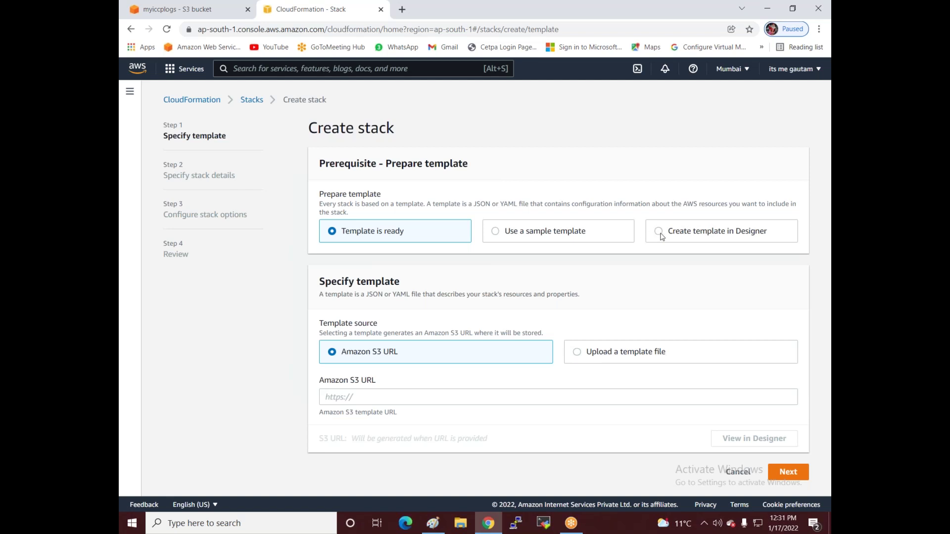
click(662, 236)
In the Designer, place an S3 Bucket resource on the template canvas.
click(547, 355)
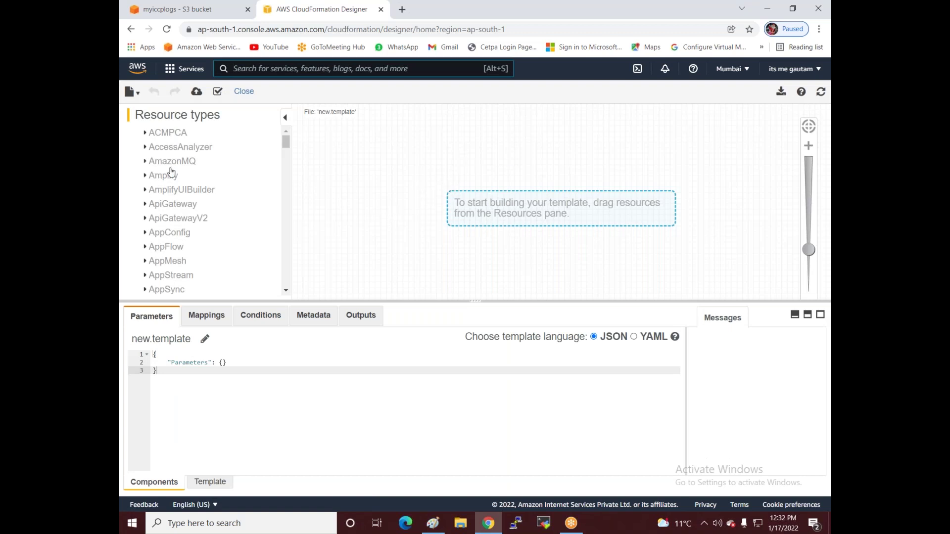
scroll(192, 174, down, 1)
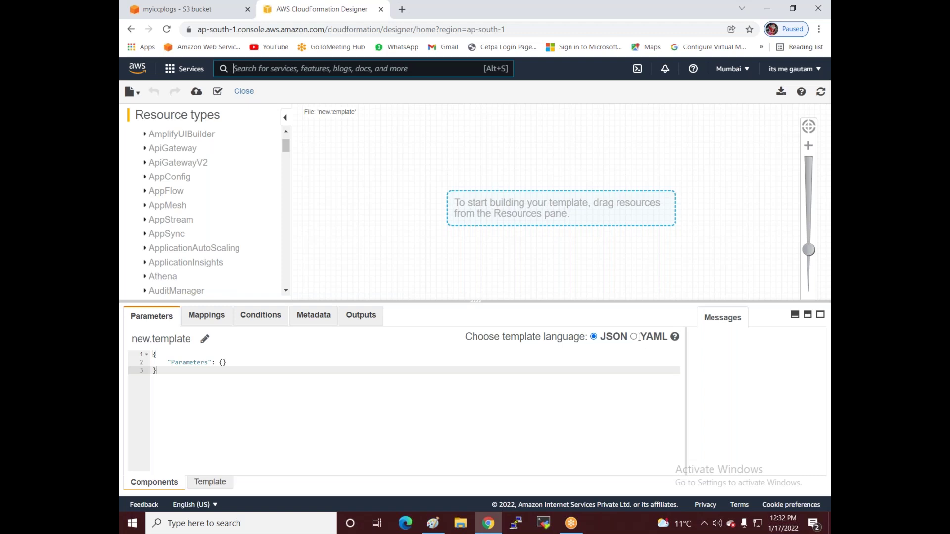
scroll(171, 185, down, 4)
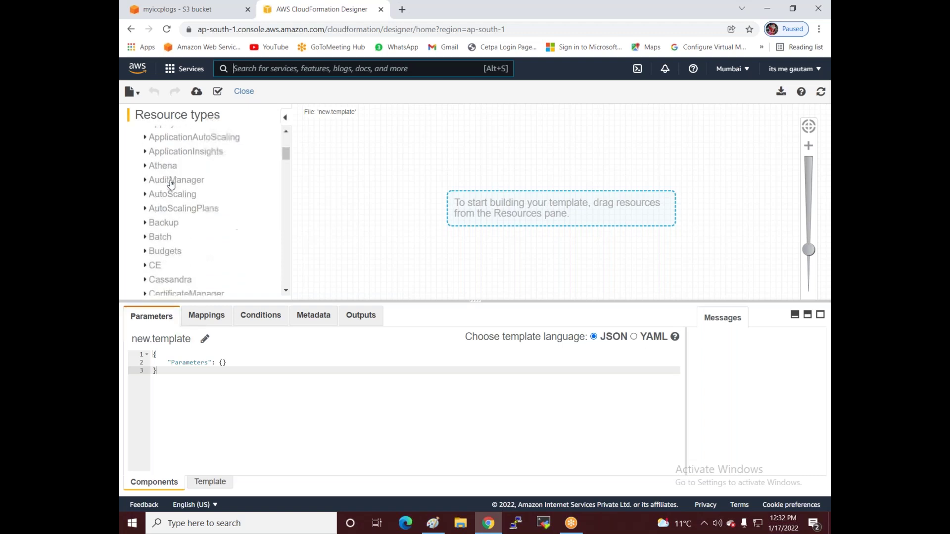
scroll(171, 185, down, 10)
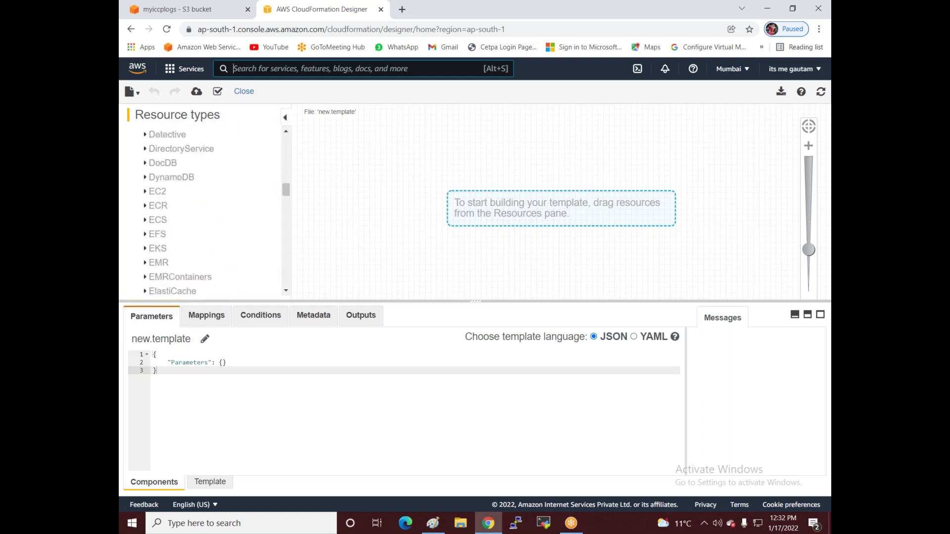
scroll(171, 185, down, 3)
scroll(171, 186, up, 5)
scroll(171, 186, down, 7)
scroll(170, 185, down, 15)
scroll(171, 184, down, 12)
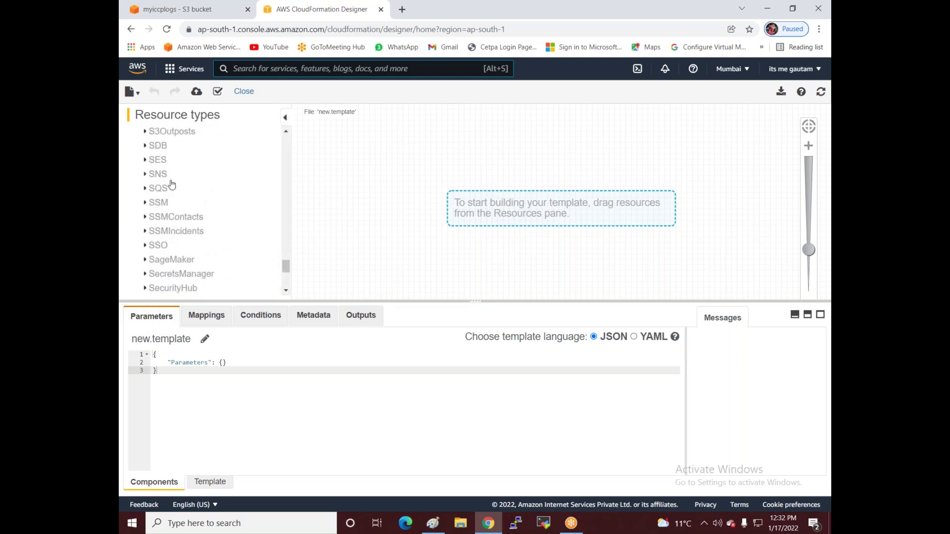
scroll(172, 185, up, 1)
click(151, 159)
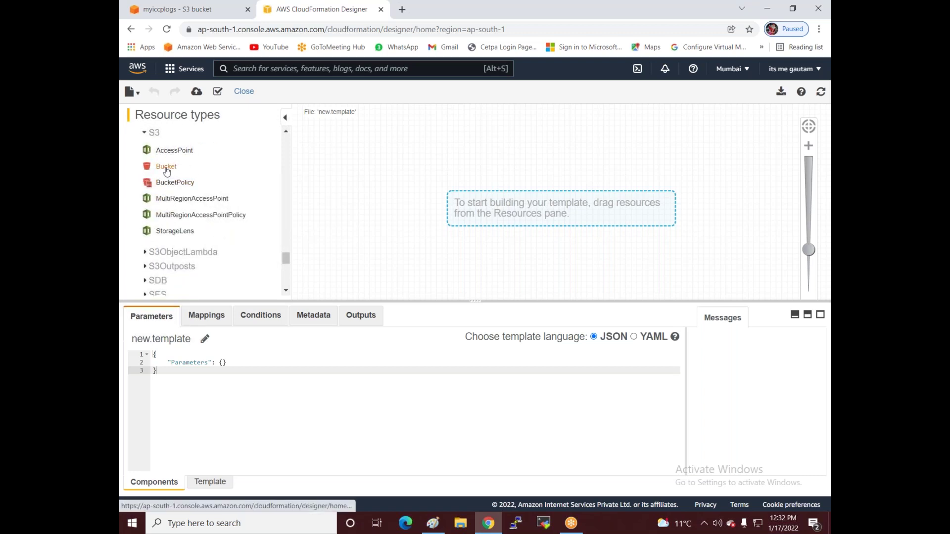
drag(166, 171, 420, 155)
click(548, 210)
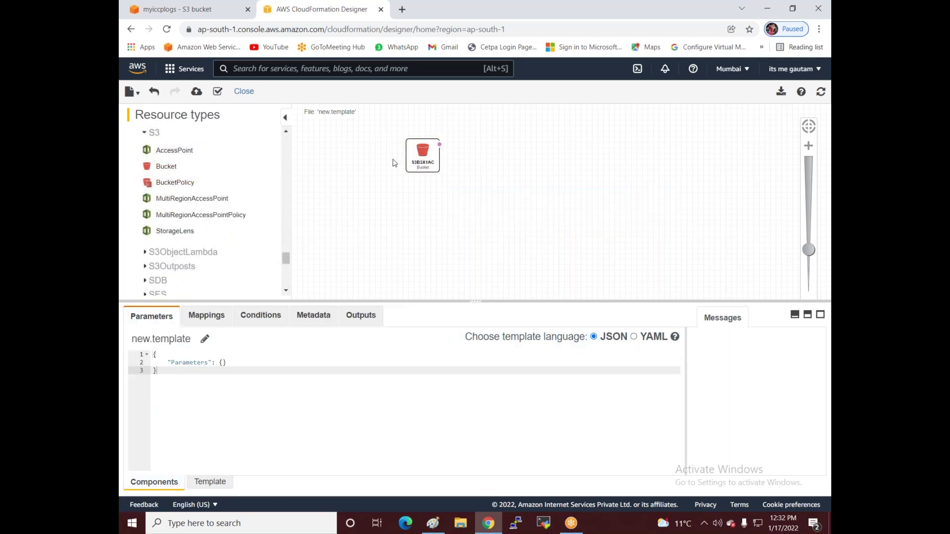
Convert the template to YAML and back to JSON, browsing Mappings, Conditions and Parameters.
scroll(317, 245, down, 2)
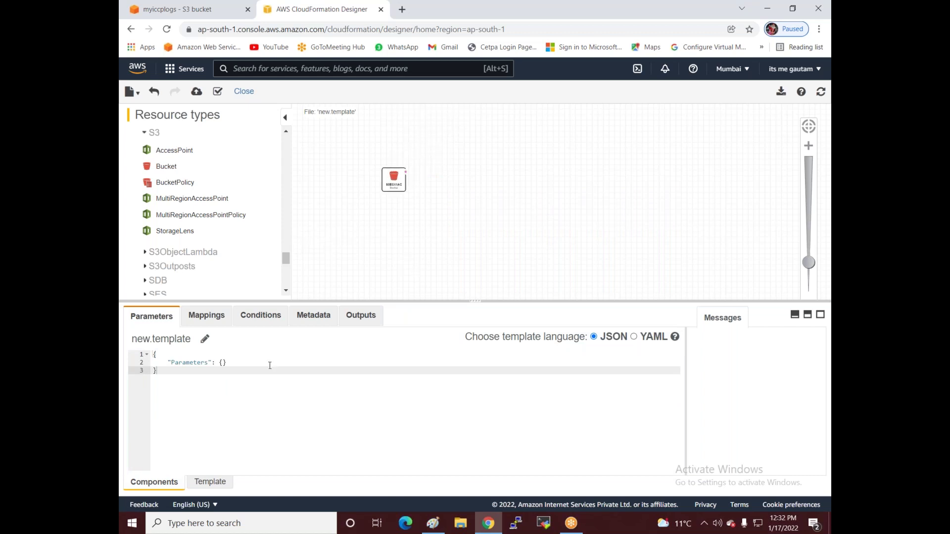
click(634, 338)
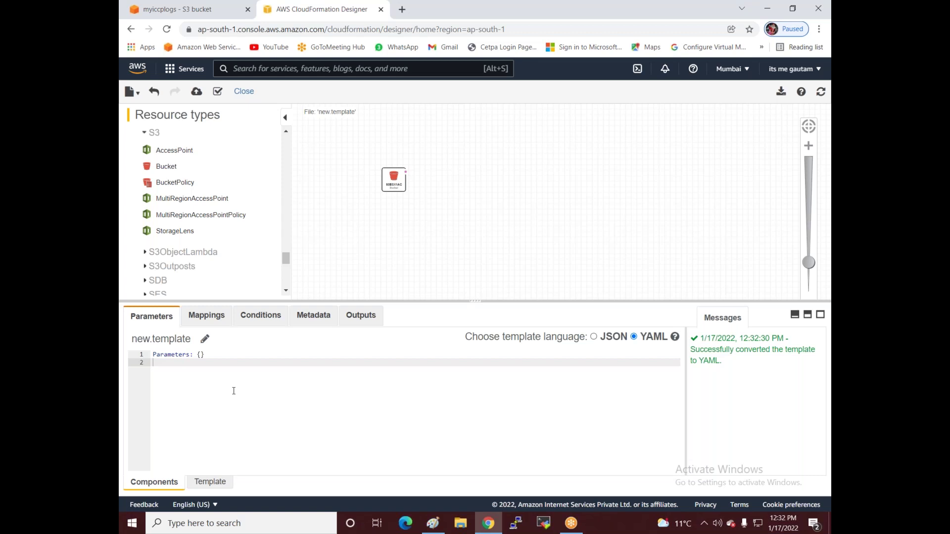
click(594, 337)
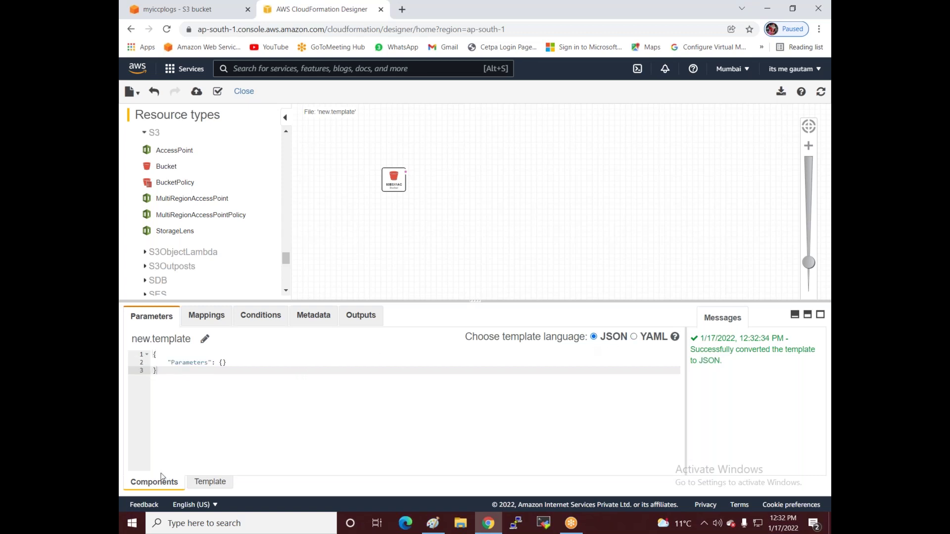
click(206, 315)
click(266, 321)
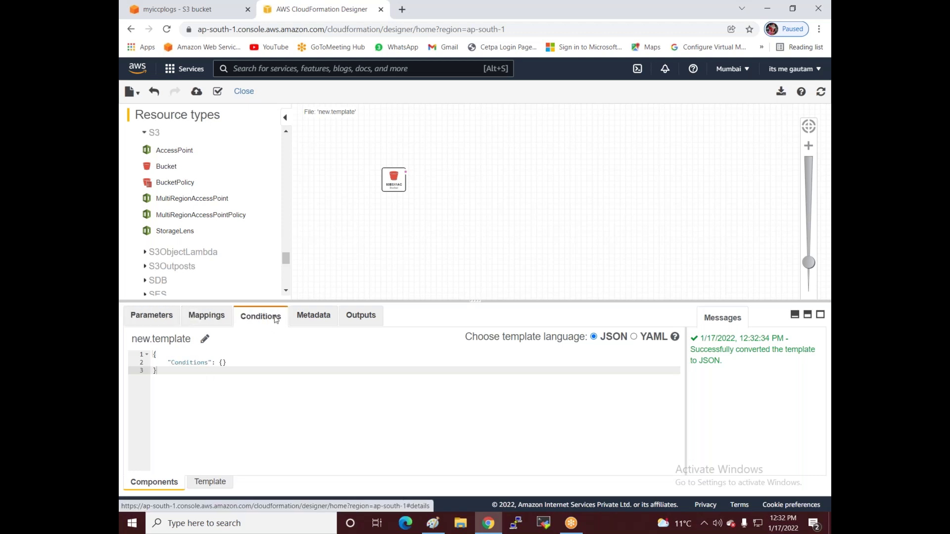
click(195, 317)
click(148, 317)
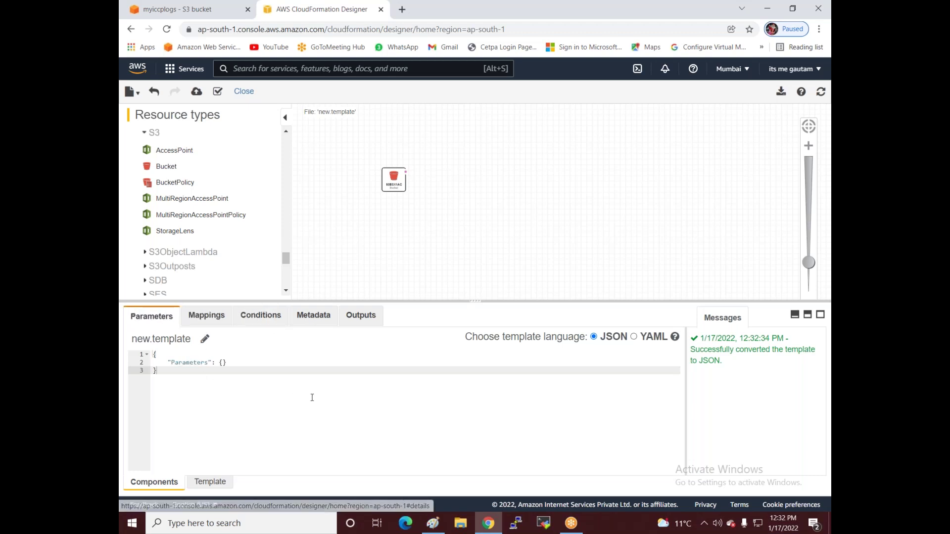
Enlarge the editor, check the YAML and Outputs views, then send the template to Create stack.
drag(473, 300, 472, 209)
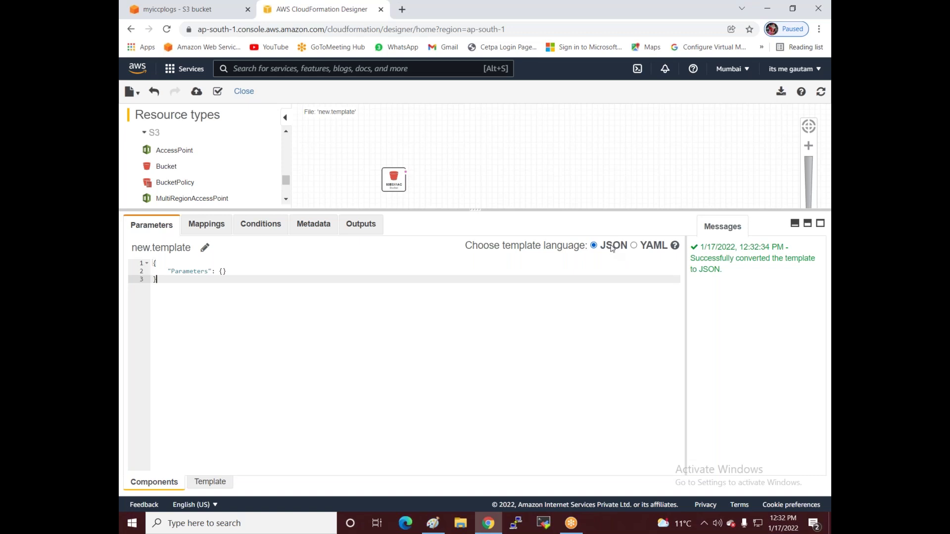
click(634, 245)
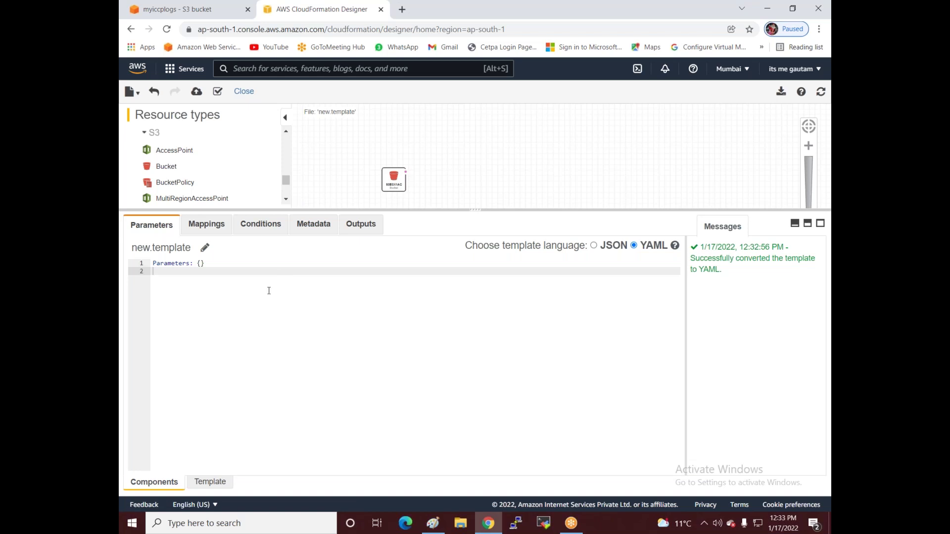
click(353, 232)
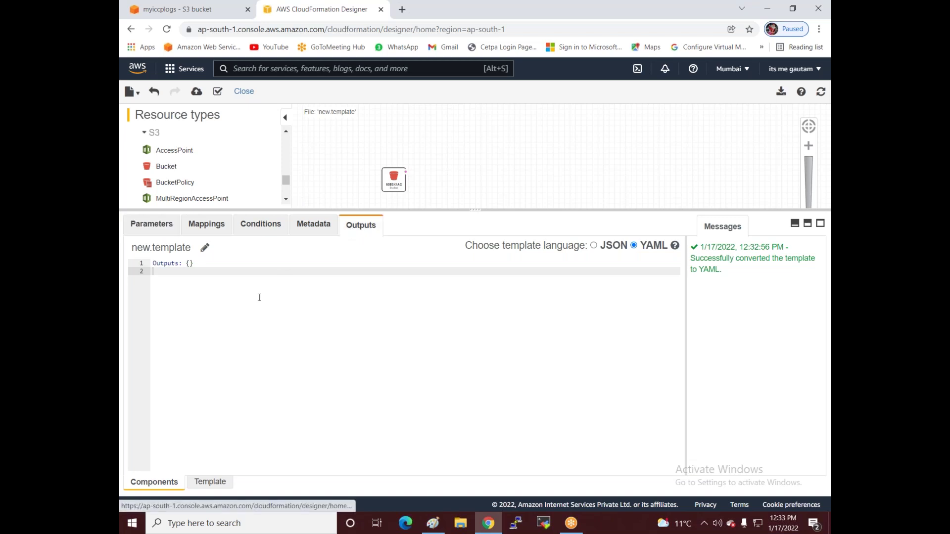
click(594, 246)
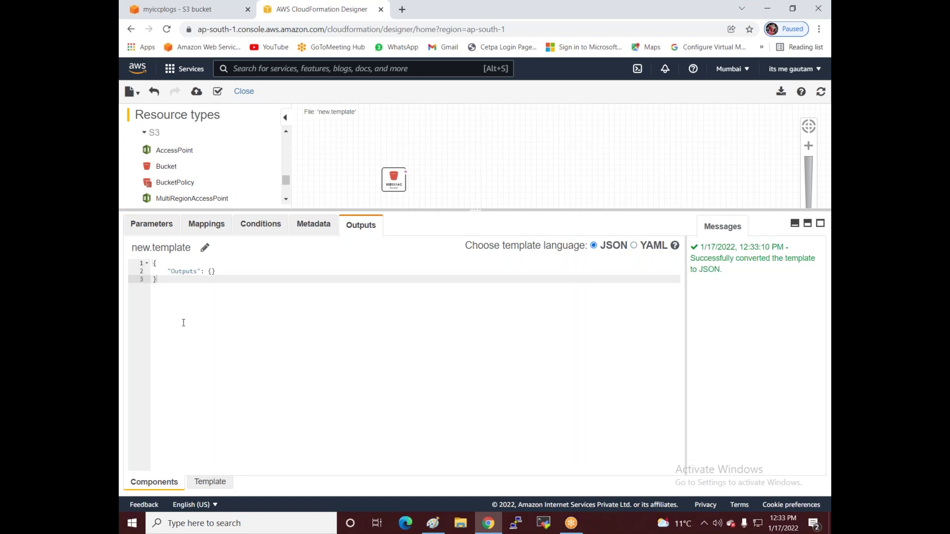
click(198, 93)
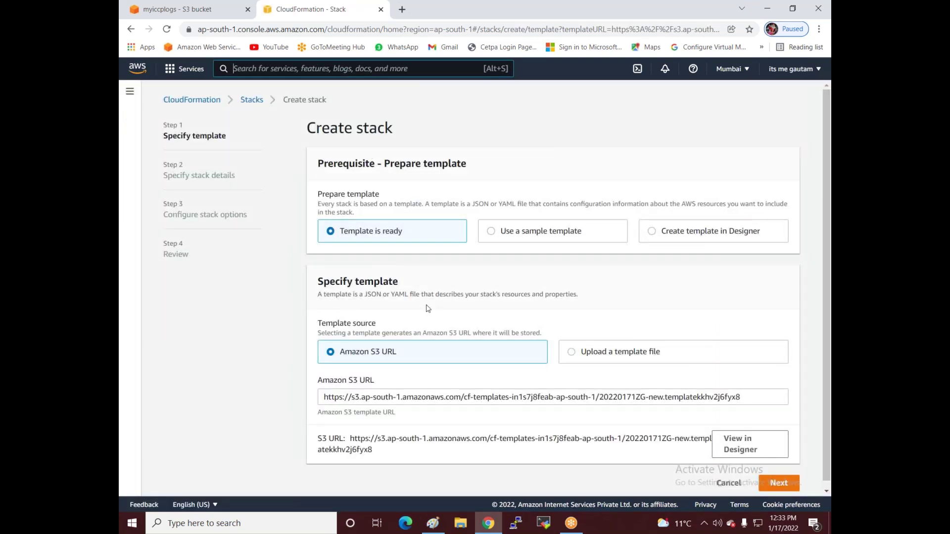
Name the stack navneetstack1 on the stack details page.
scroll(435, 306, down, 1)
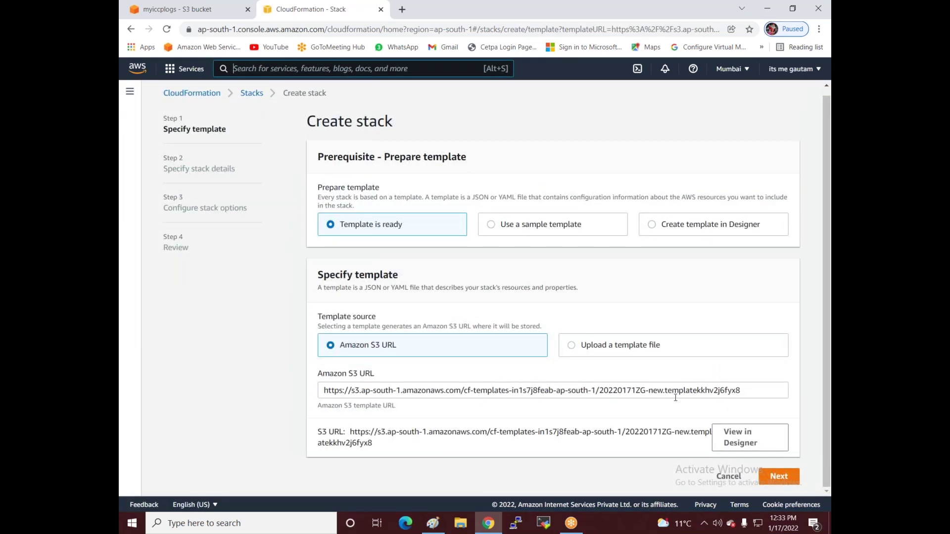
click(785, 479)
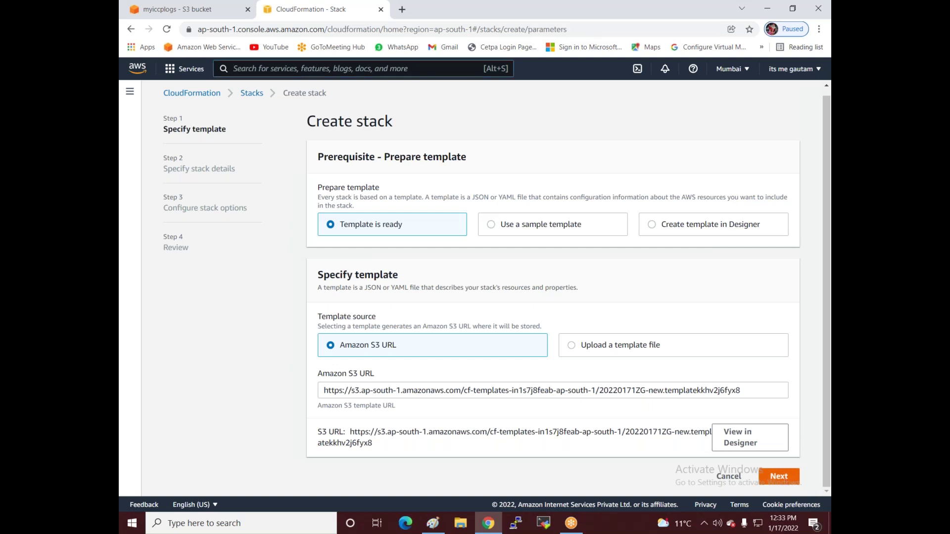
click(356, 216)
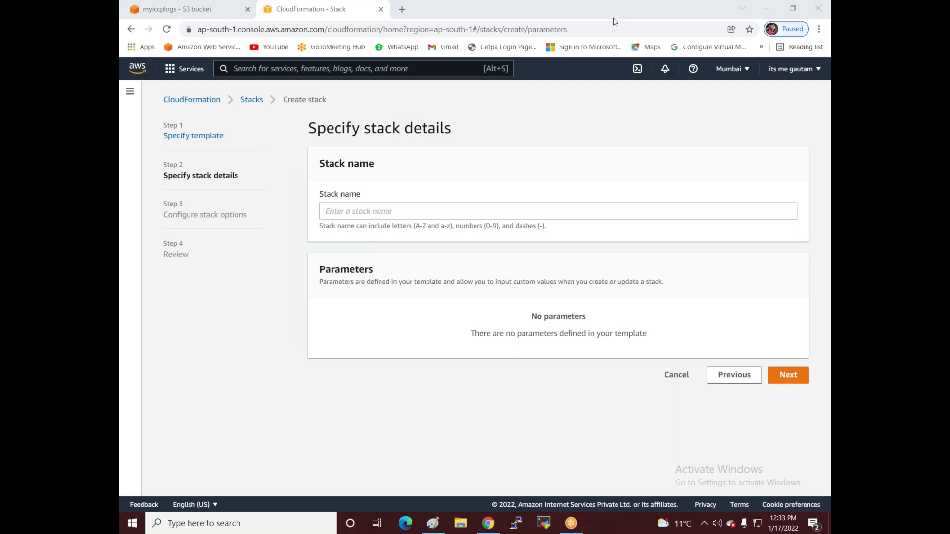
click(410, 216)
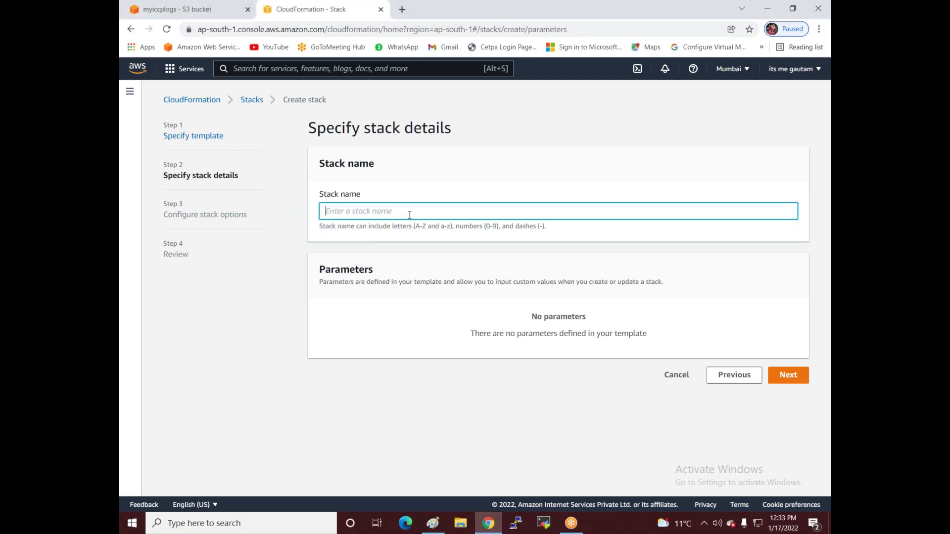
text(navneetstack1)
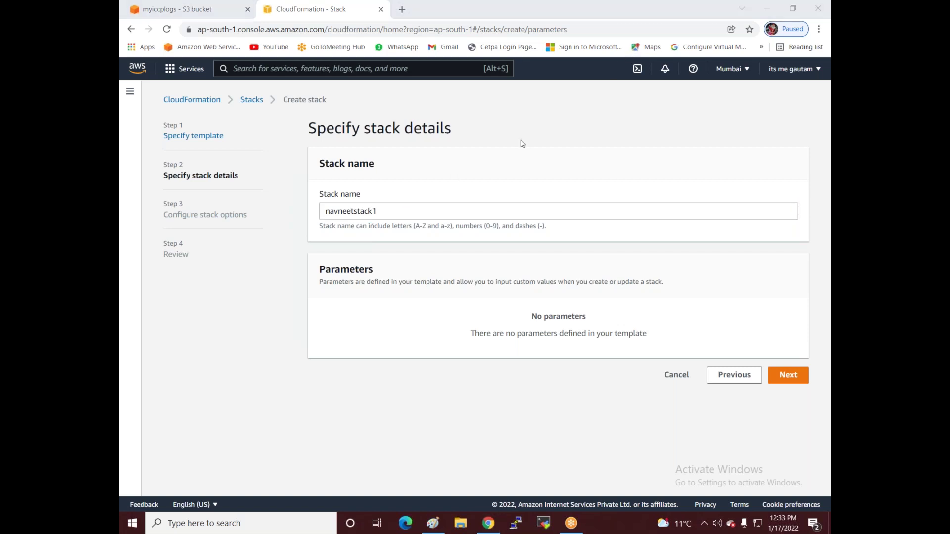
click(788, 375)
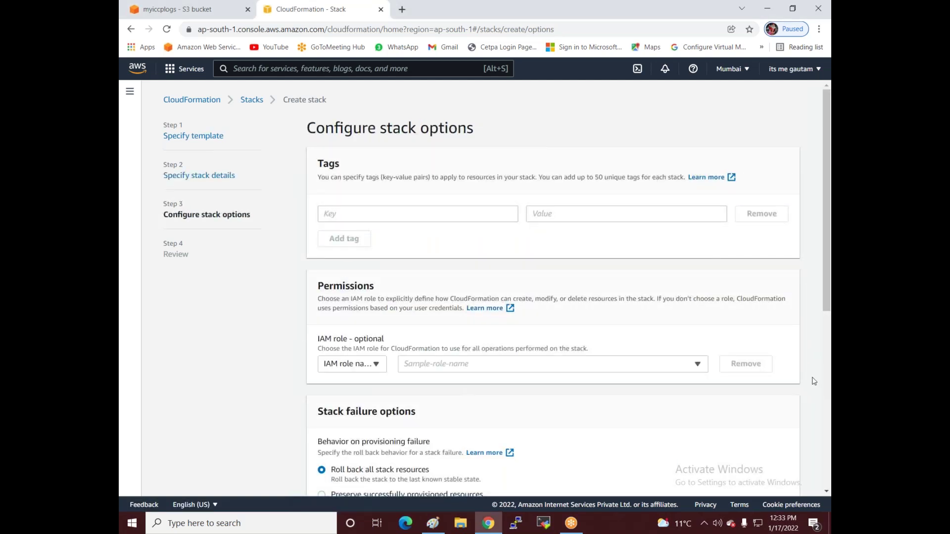
Accept the default stack options and create the stack from the review page.
scroll(720, 359, down, 5)
scroll(713, 385, down, 2)
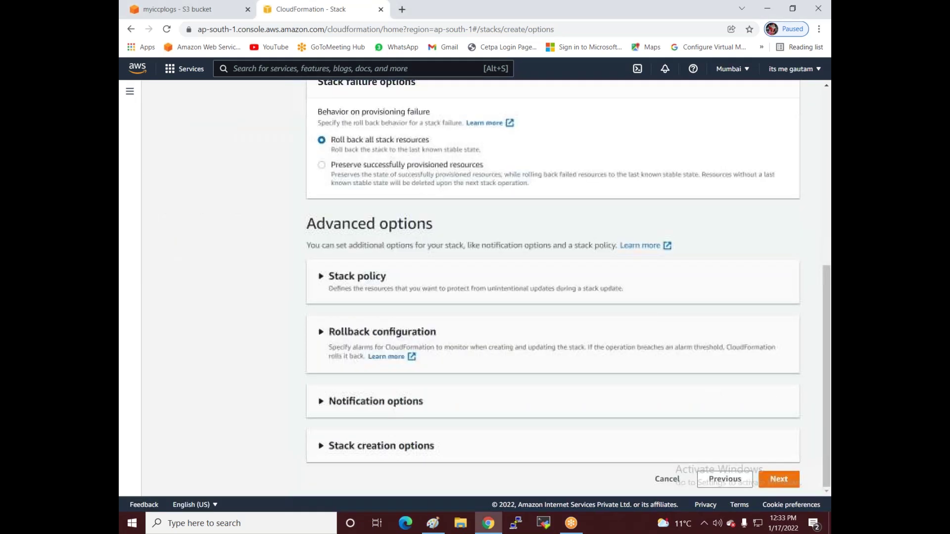
click(779, 478)
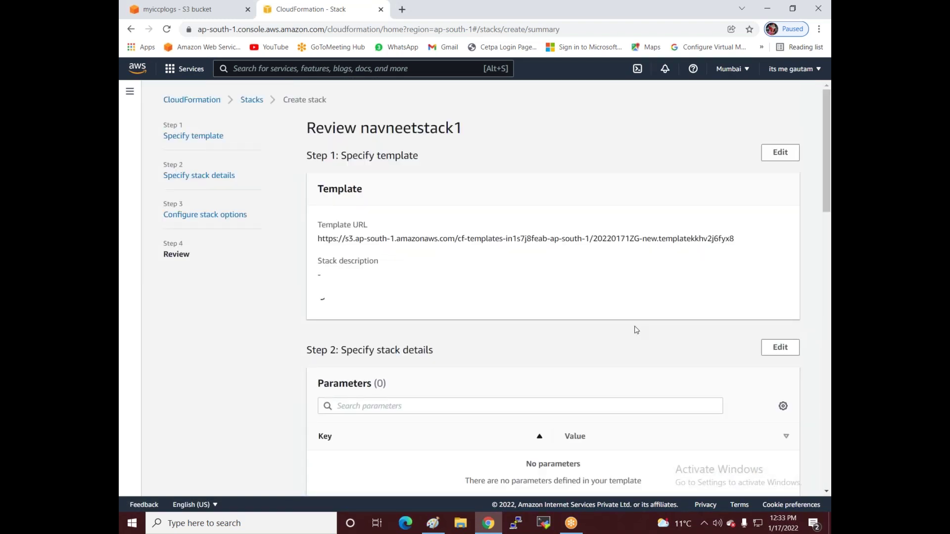
scroll(638, 330, down, 13)
scroll(653, 335, down, 5)
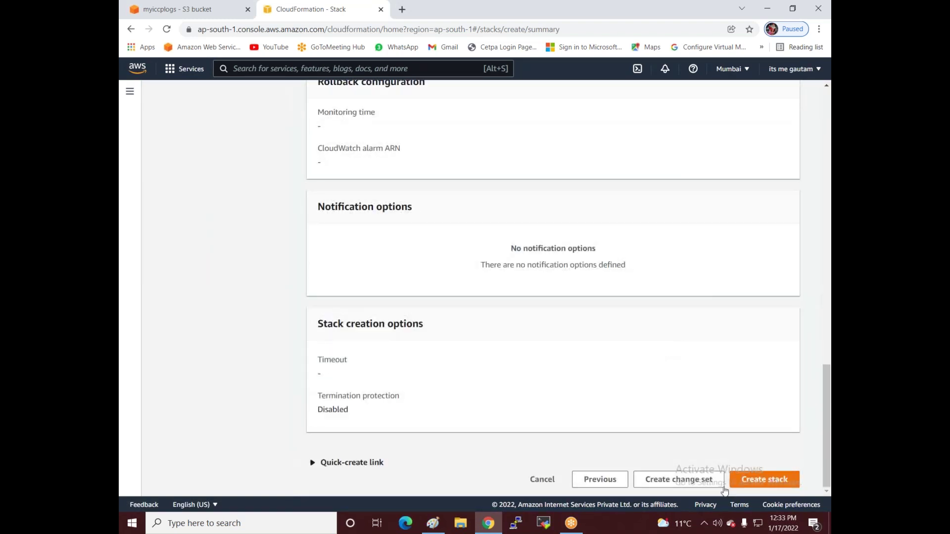
click(763, 480)
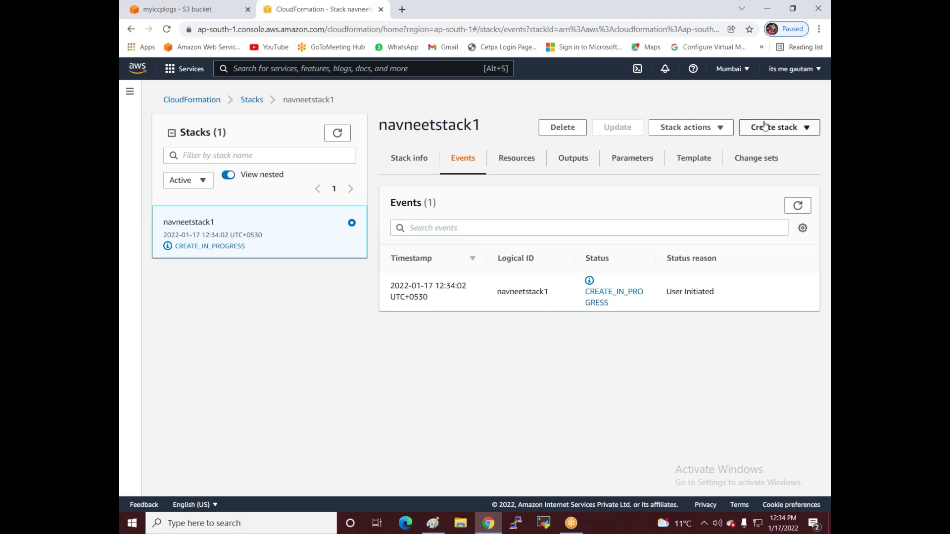
Start a new stack with new resources (standard) using 'Create template in Designer'.
click(767, 133)
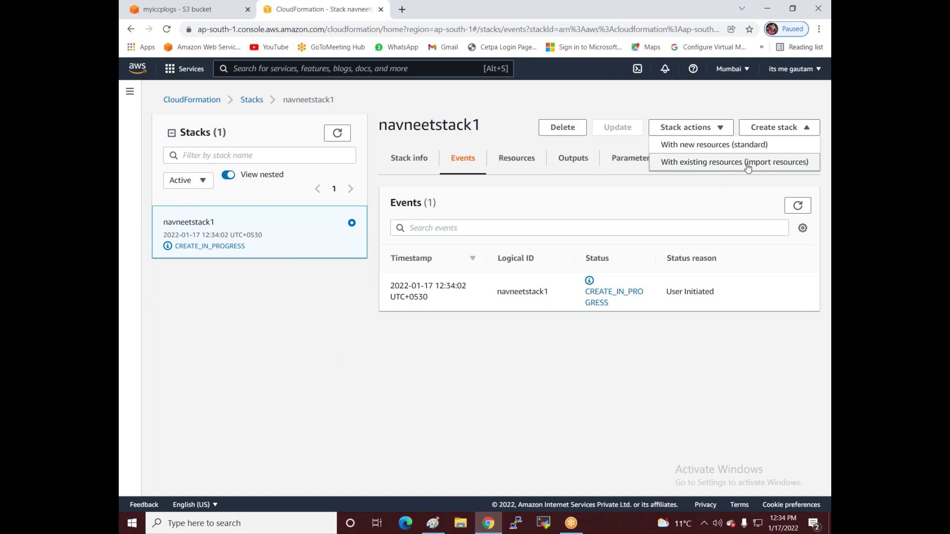
click(674, 147)
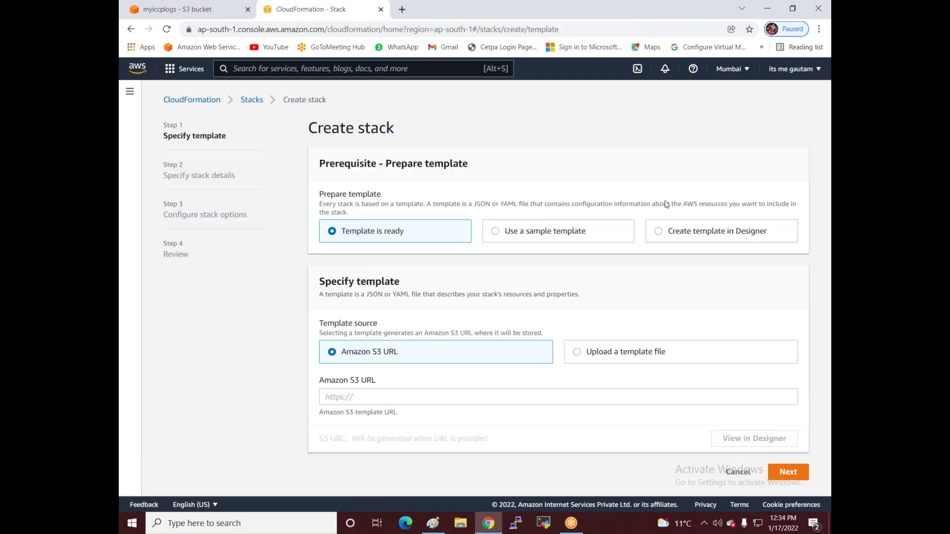
click(662, 236)
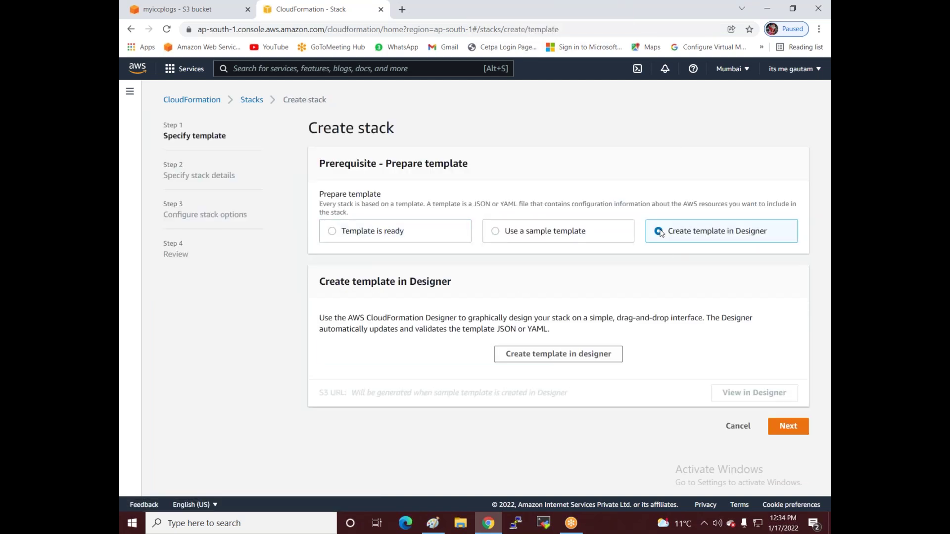
Load the LAMP_Single_Instance sample template and select 'AWS CloudFormation Sample' in its description.
click(788, 426)
click(511, 355)
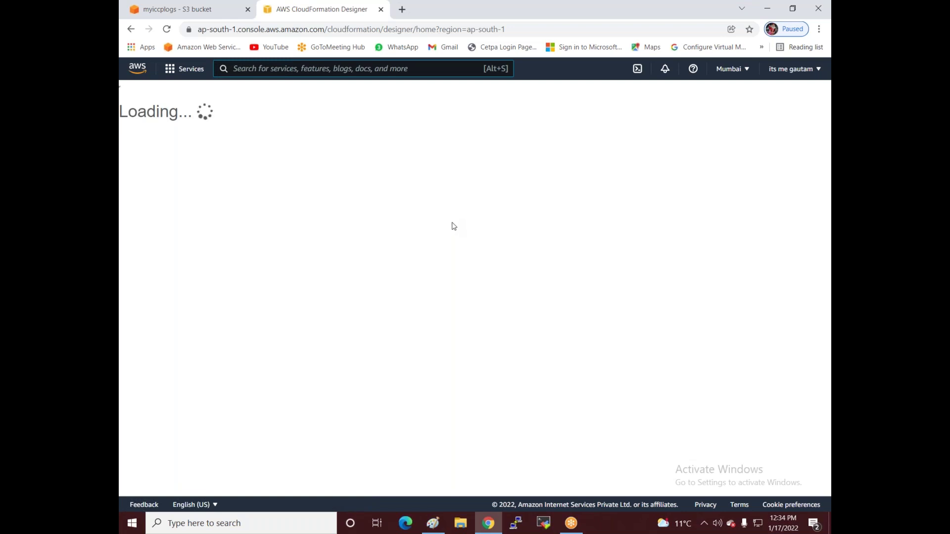
click(131, 93)
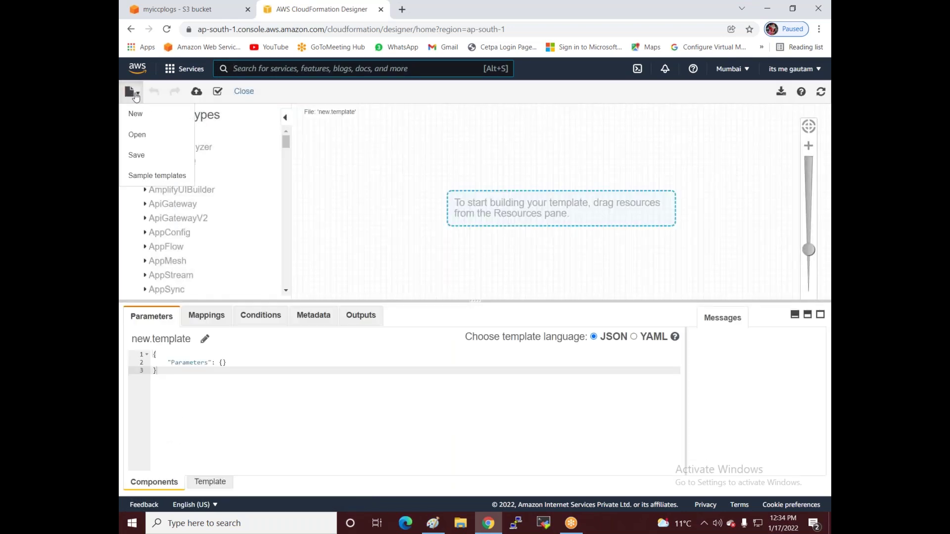
click(131, 93)
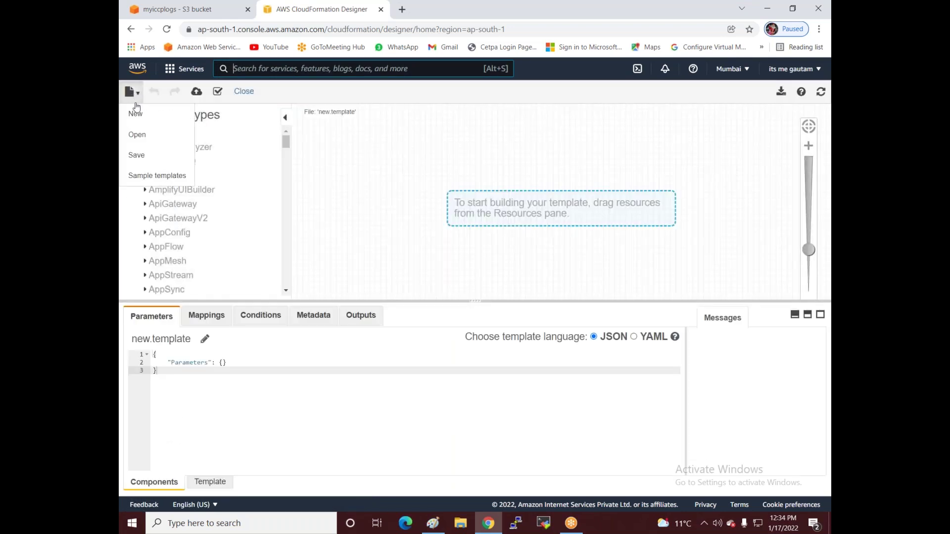
click(141, 176)
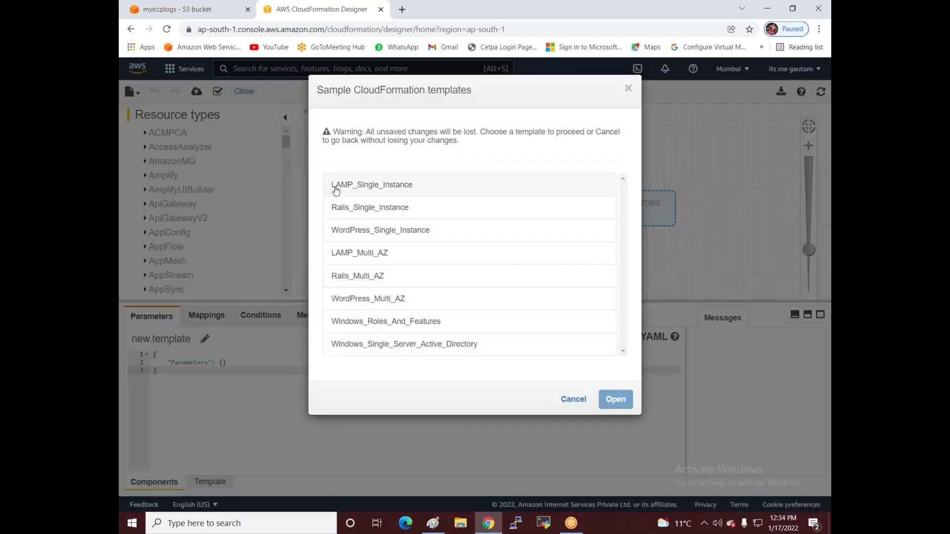
click(336, 184)
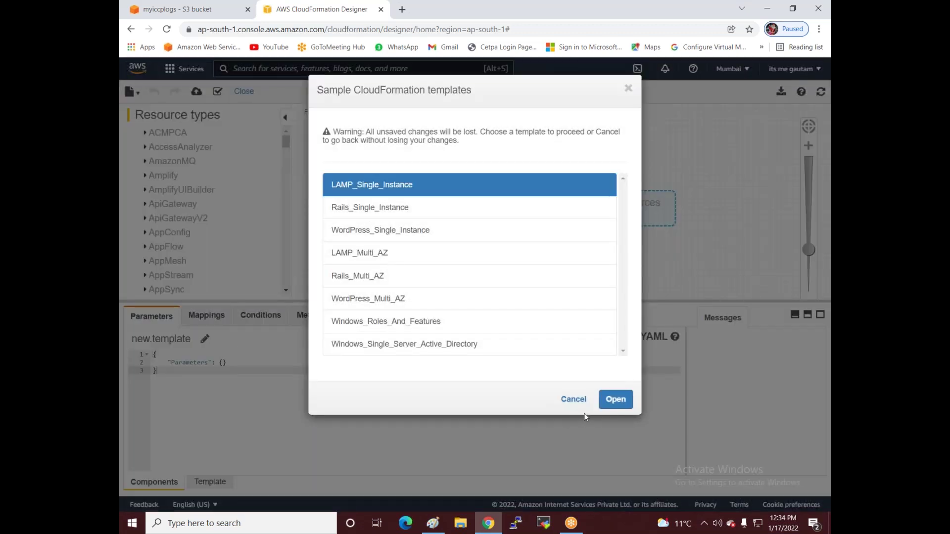
click(615, 400)
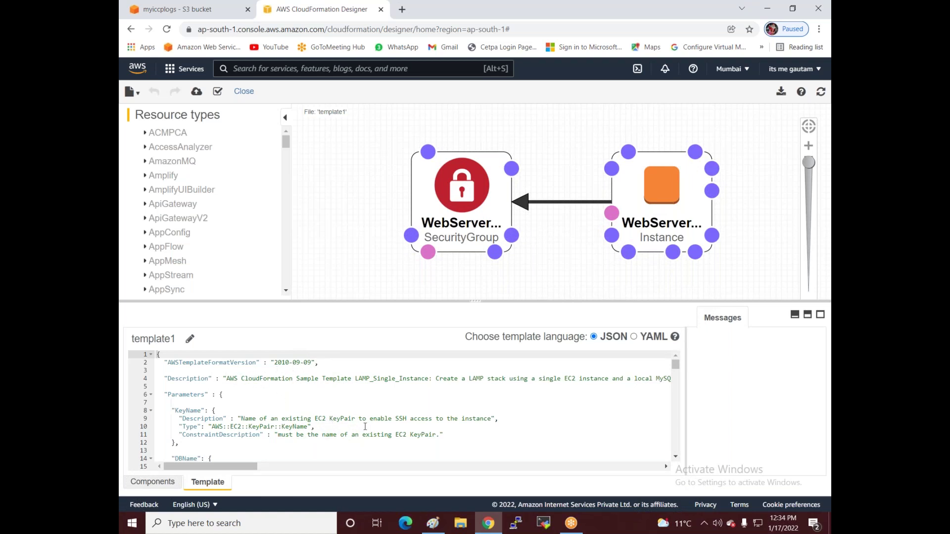
drag(227, 379, 323, 379)
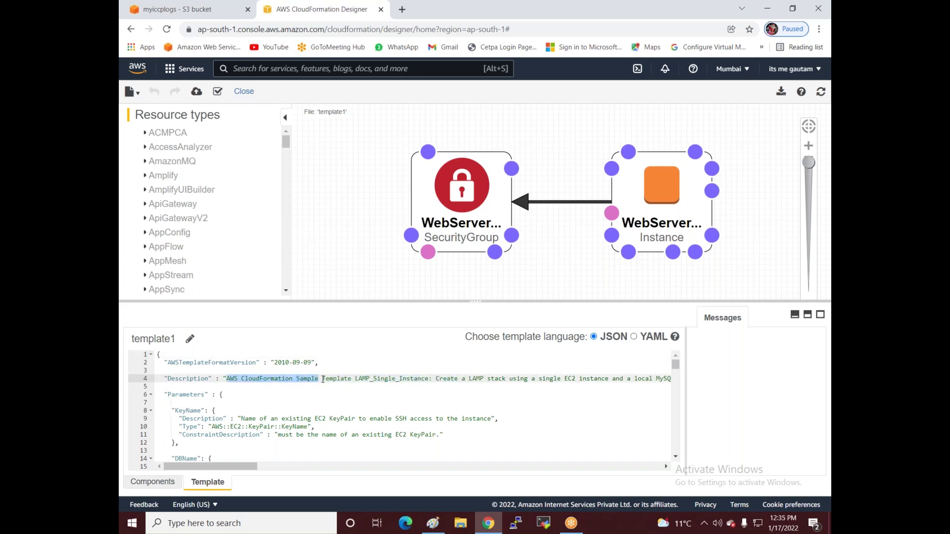
Replace 'AWS CloudFormation Sample' in the description with 'Welcome cloud student'.
text(Welcom)
text(e )
text(cloud st)
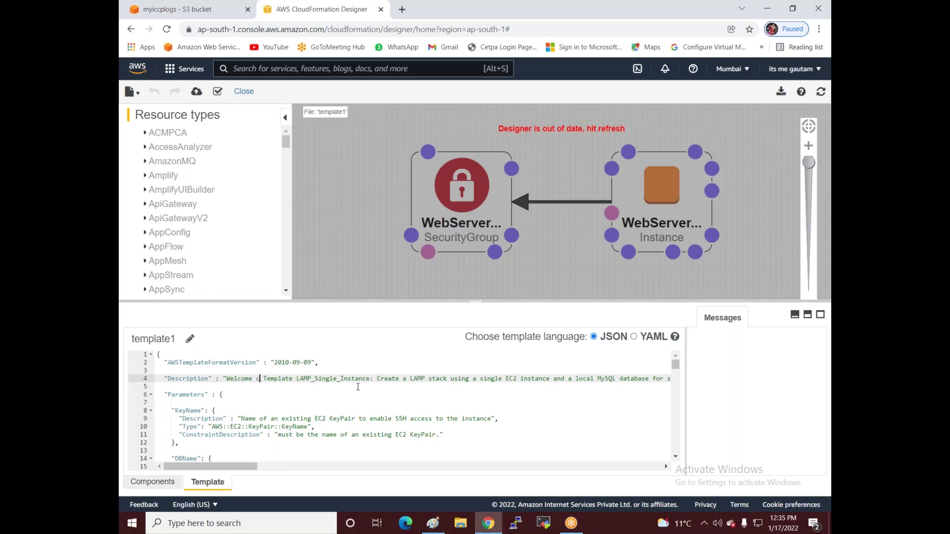
text(u)
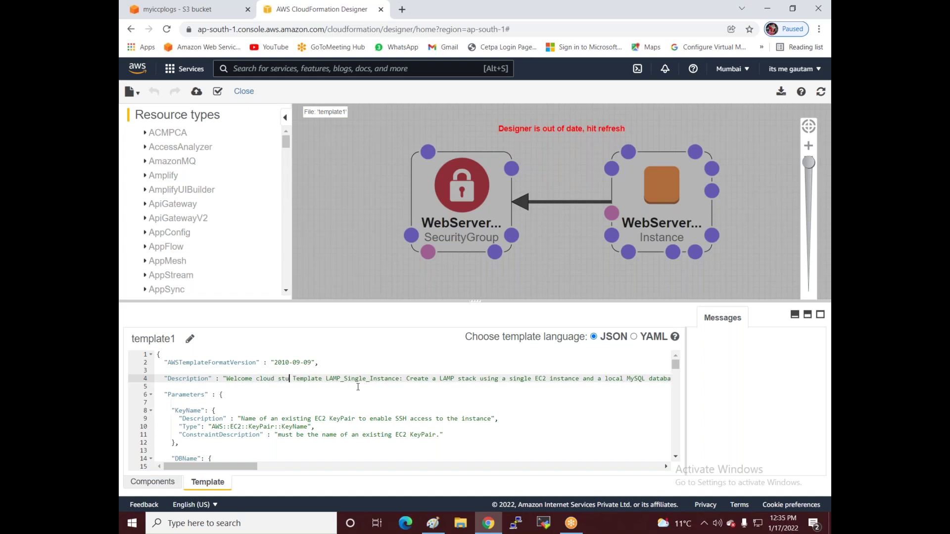
text(dent)
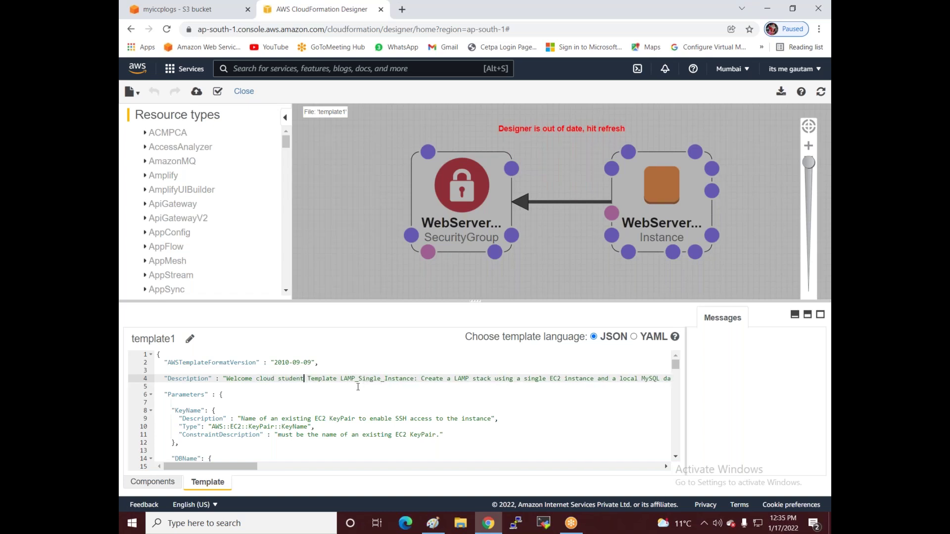
key(shift+Left)
key(shift+Left)
key(shift+Left)
key(shift+Left)
key(shift+Left)
key(shift+Left)
key(shift+Left)
key(shift+Left)
key(shift+Left)
key(shift+Left)
key(shift+Left)
key(shift+Left)
key(shift+Left)
key(shift+Left)
key(shift+Left)
key(shift+Left)
key(shift+Left)
key(shift+Left)
key(shift+Left)
key(shift+Left)
key(shift+Left)
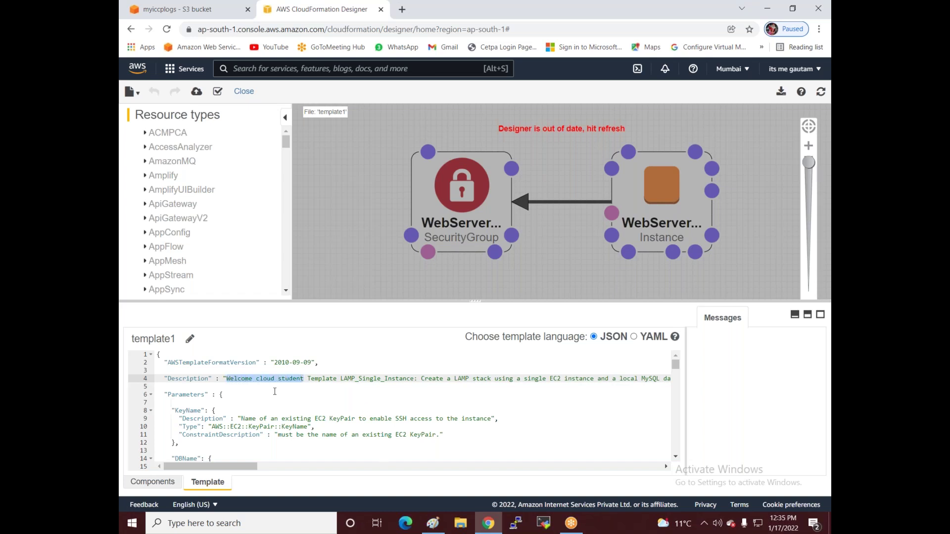
scroll(274, 391, down, 1)
scroll(276, 392, down, 1)
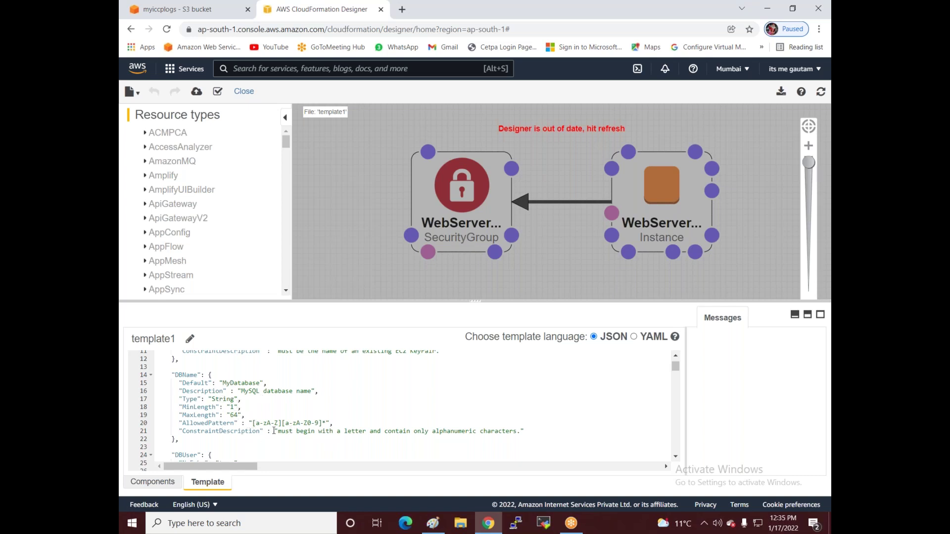
scroll(281, 421, down, 1)
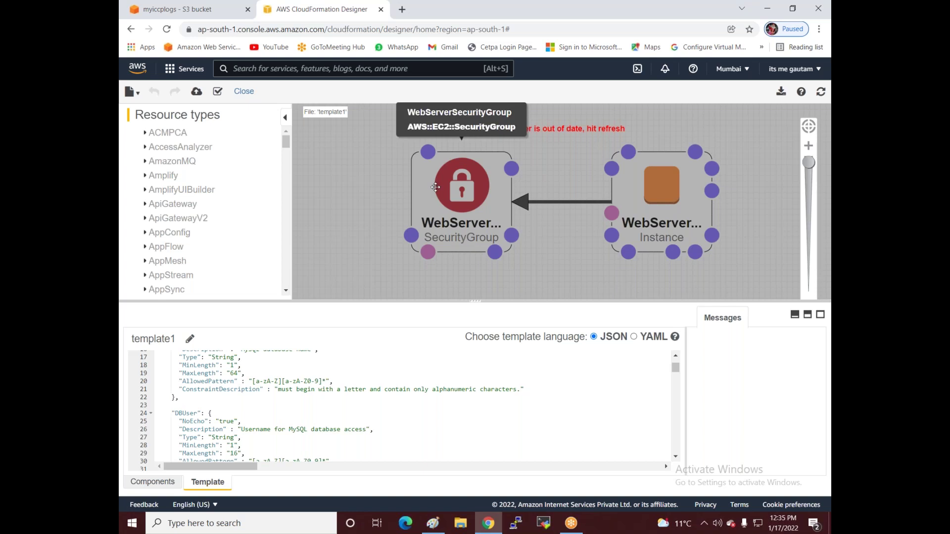
Change the InstanceType parameter's Default from t2.small to t2.micro.
drag(474, 301, 475, 184)
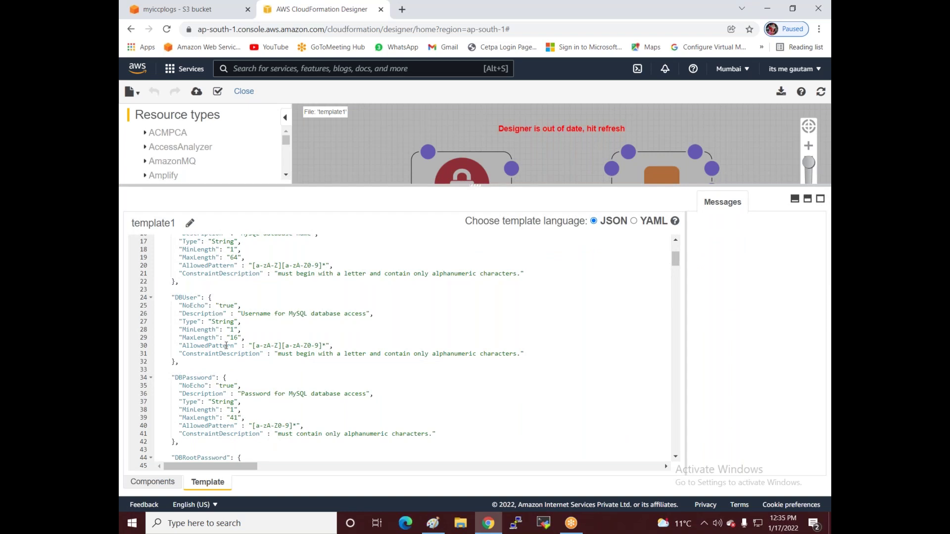
scroll(225, 345, down, 1)
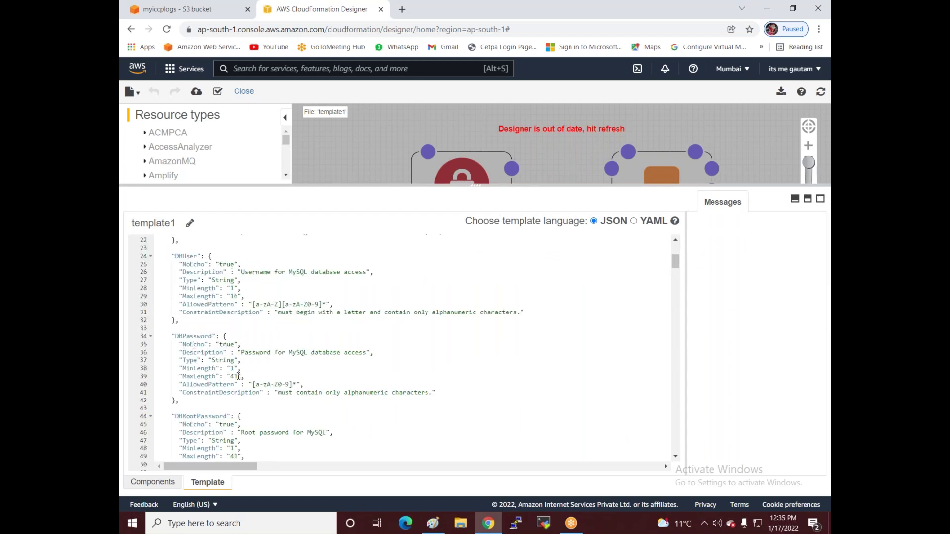
scroll(236, 376, down, 1)
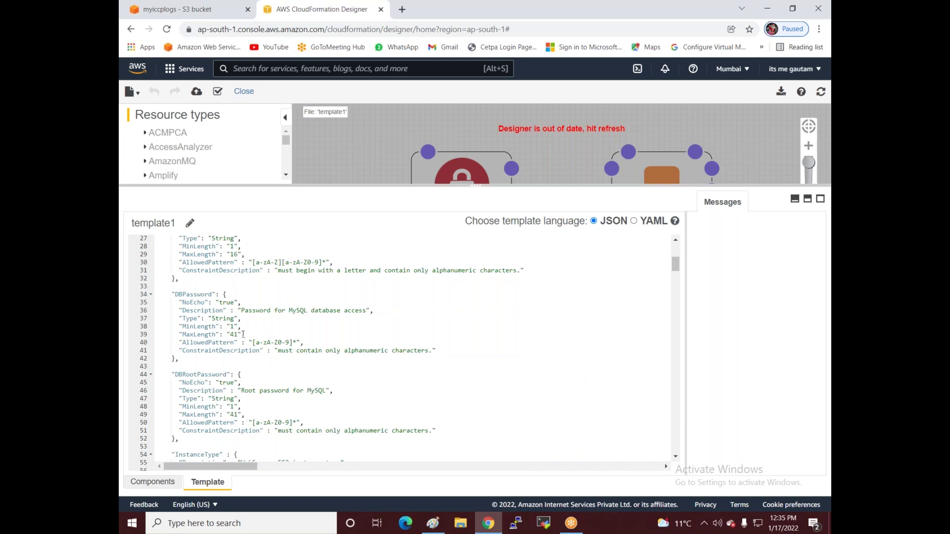
scroll(243, 334, down, 1)
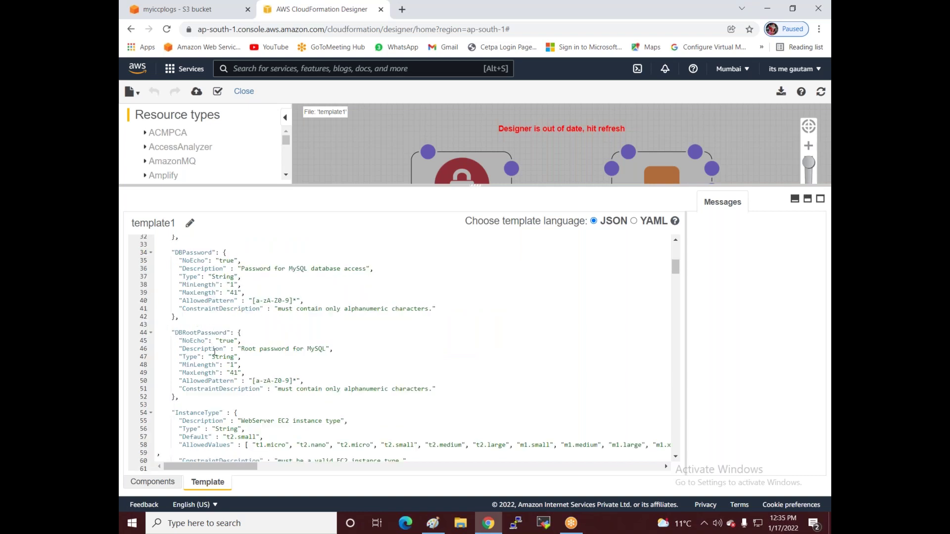
scroll(214, 352, down, 2)
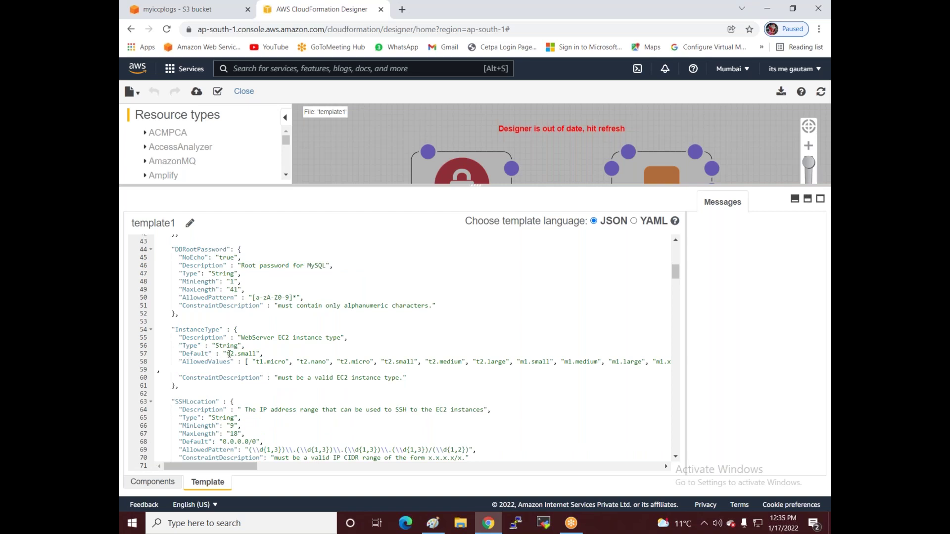
click(227, 353)
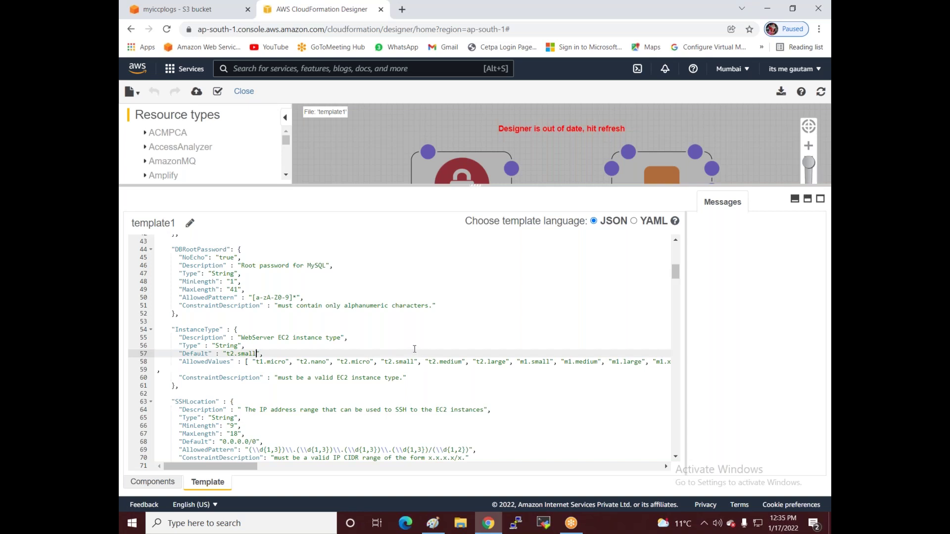
key(BackSpace)
key(BackSpace)
key(BackSpace)
key(BackSpace)
key(BackSpace)
text(micro)
Scroll the template down to WebServerInstance's /var/www/html/index.php content.
scroll(238, 369, down, 2)
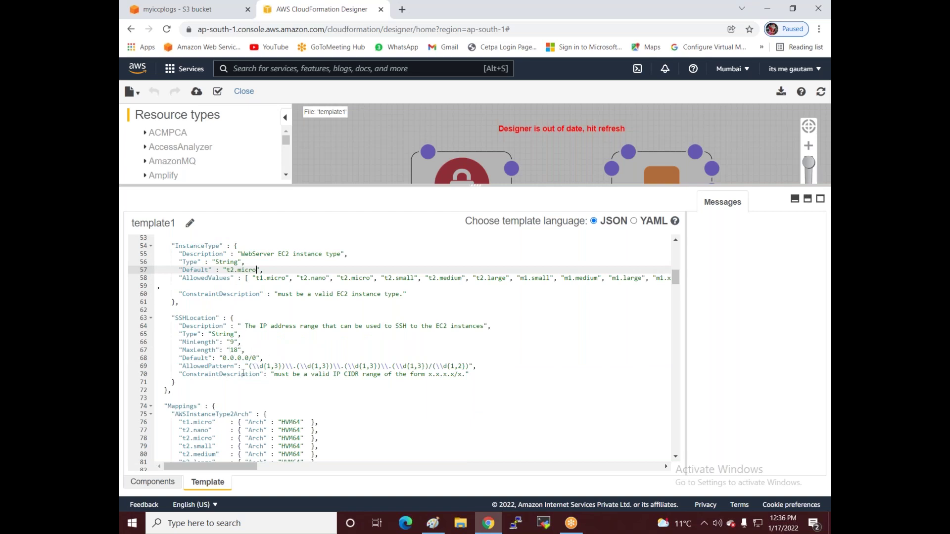
scroll(247, 359, down, 3)
scroll(240, 362, down, 1)
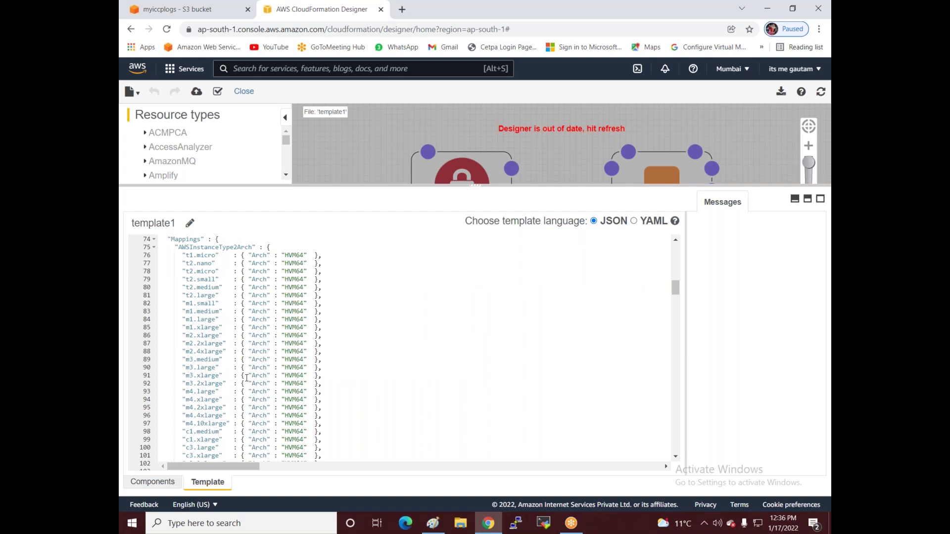
scroll(219, 360, down, 2)
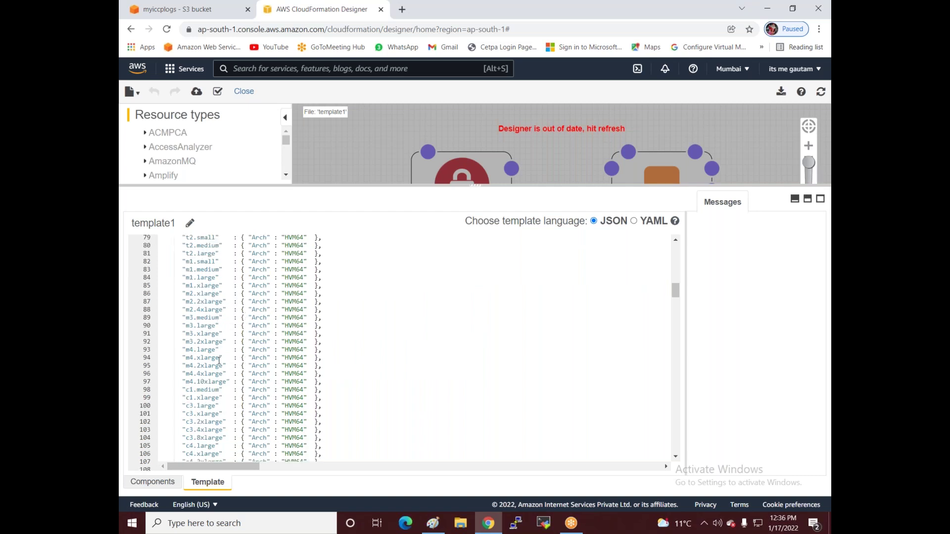
scroll(219, 360, up, 2)
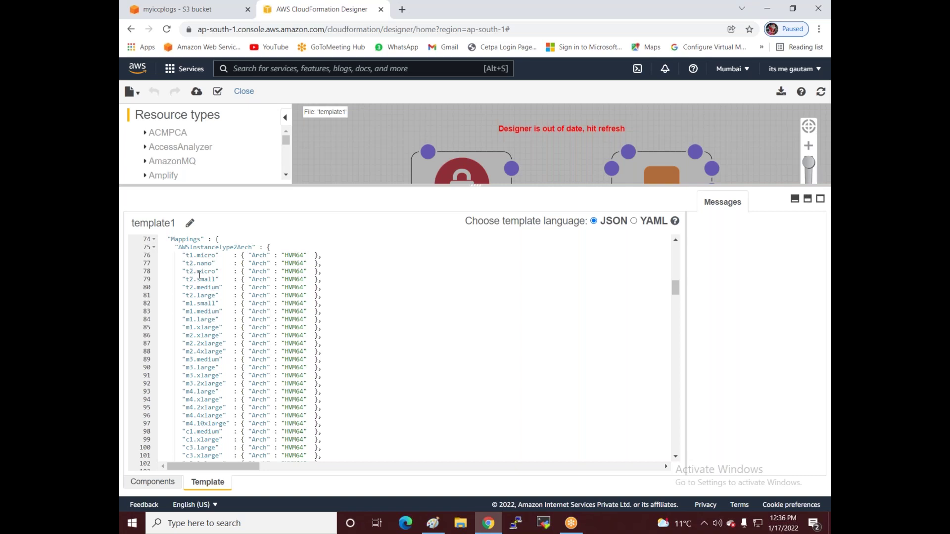
scroll(186, 273, down, 8)
scroll(250, 327, down, 10)
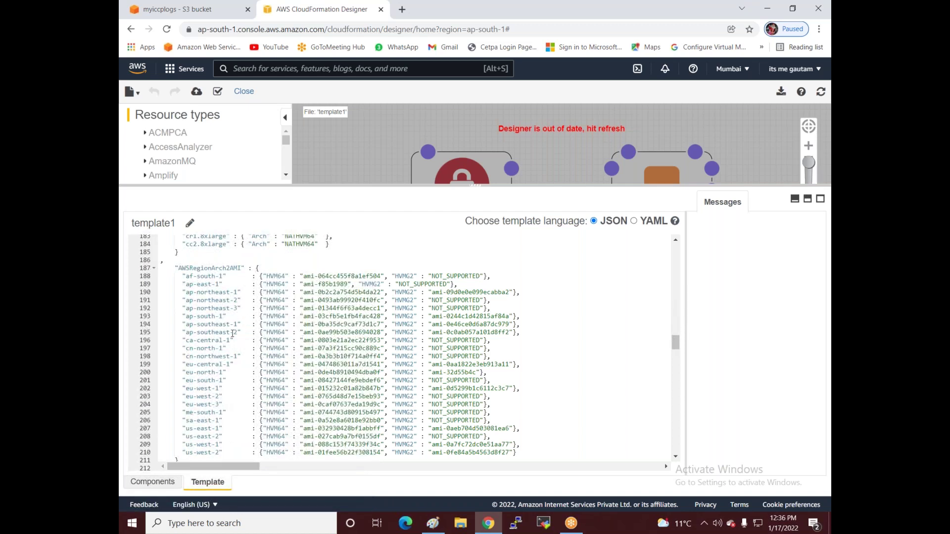
scroll(233, 333, up, 20)
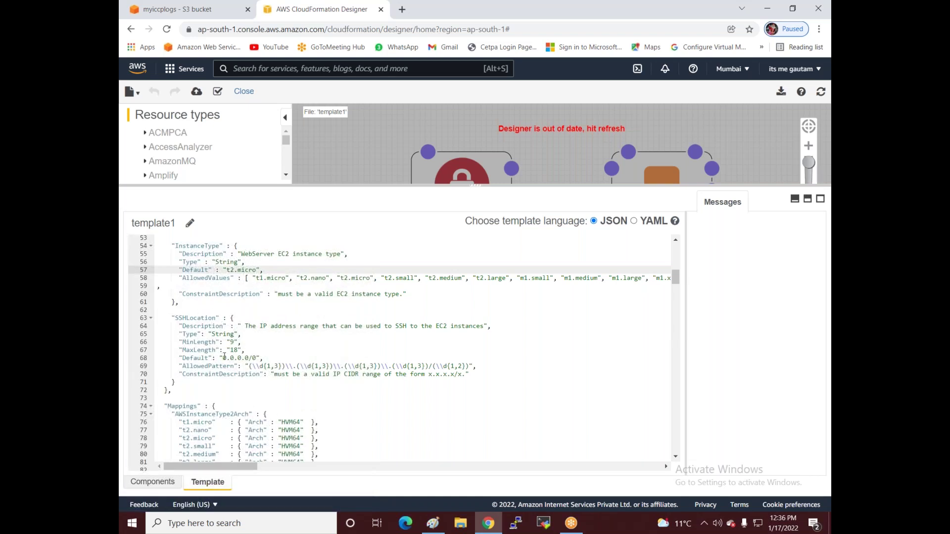
scroll(237, 350, down, 18)
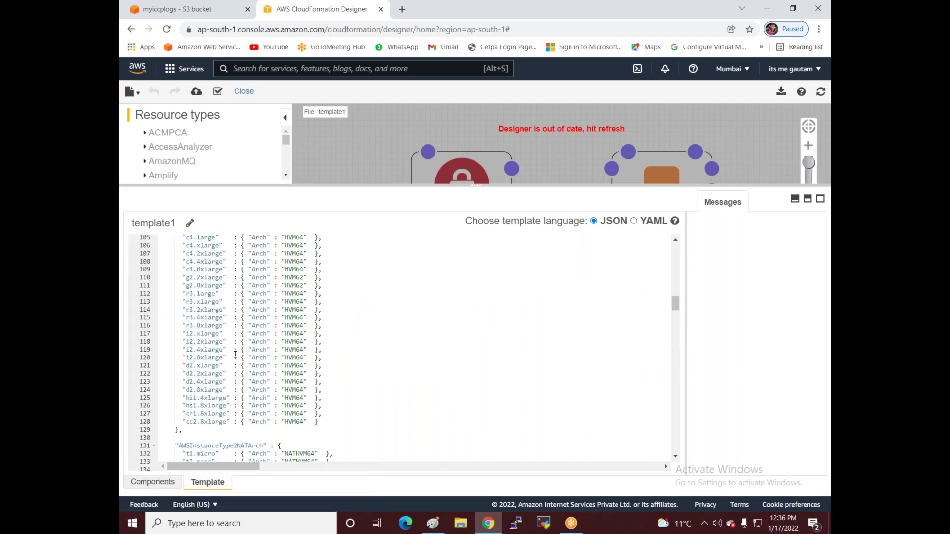
scroll(237, 352, down, 6)
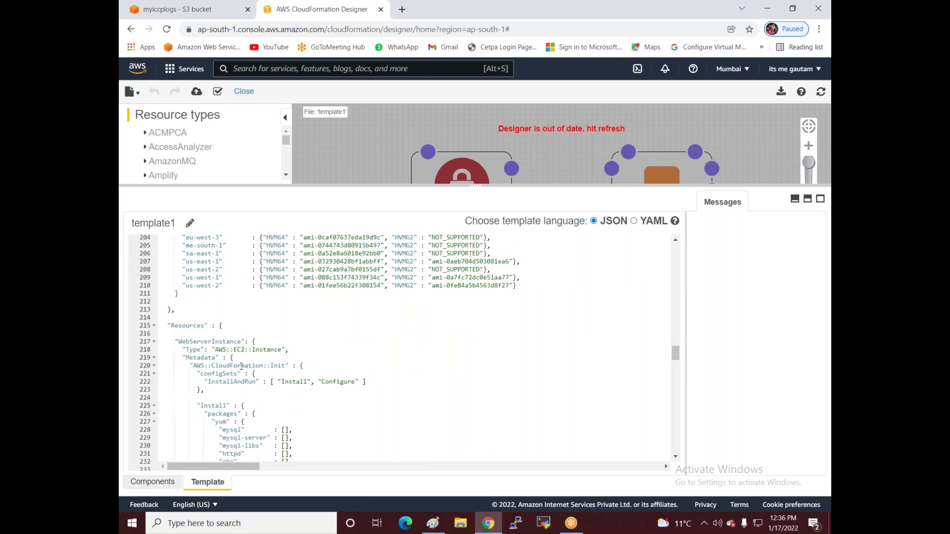
scroll(253, 387, down, 3)
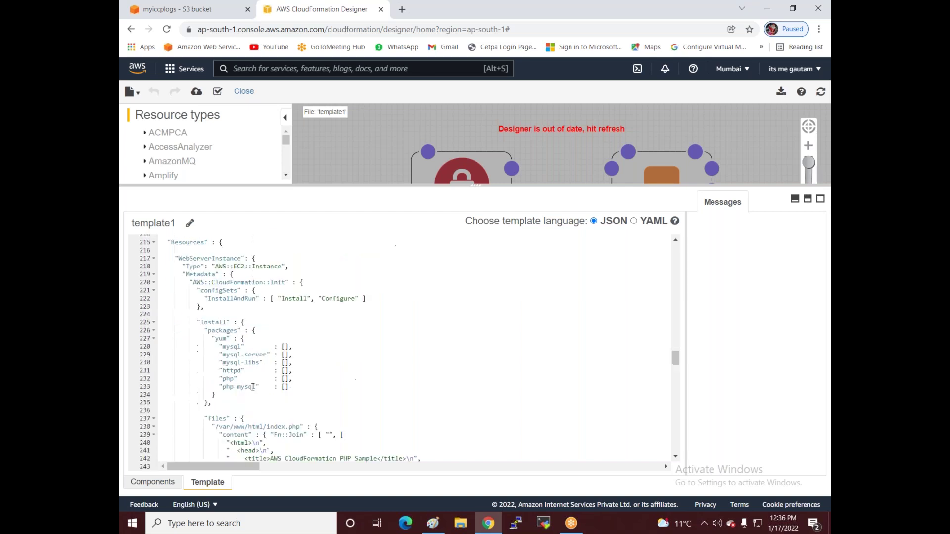
scroll(243, 379, down, 3)
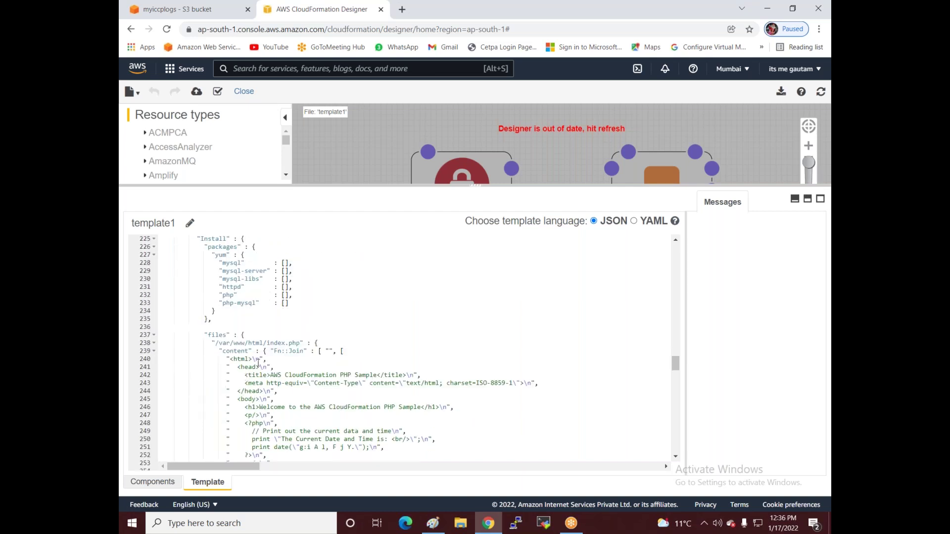
scroll(284, 359, down, 2)
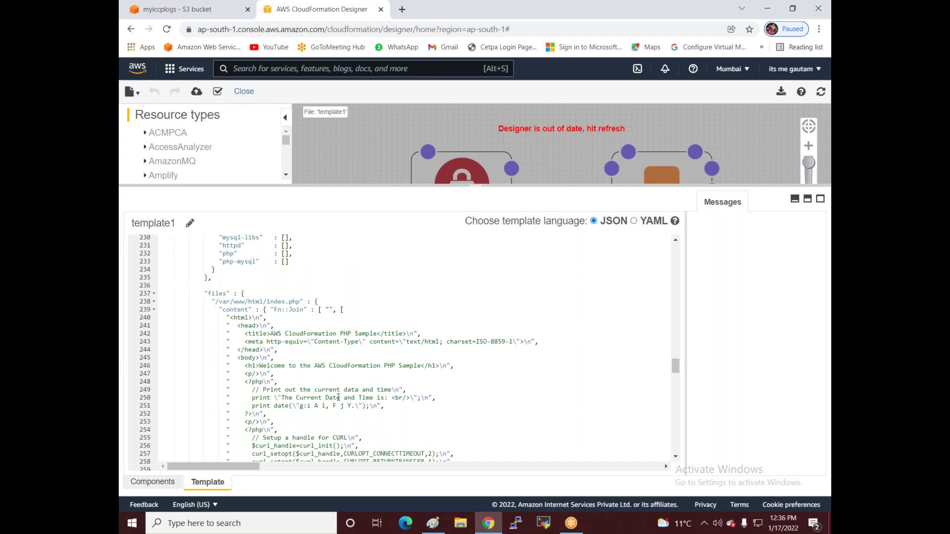
Replace the index.php page title with 'Hello india How r u today'.
drag(270, 334, 381, 334)
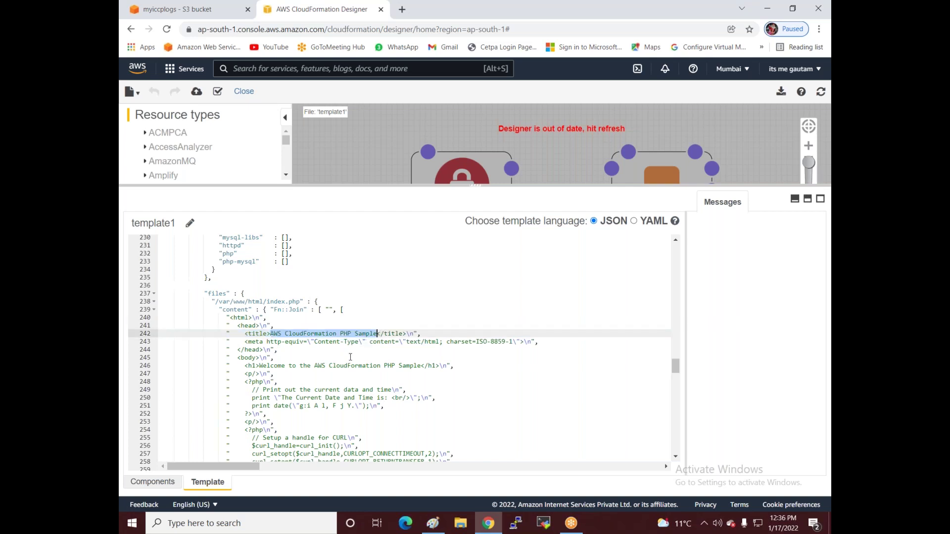
key(BackSpace)
key(BackSpace)
key(BackSpace)
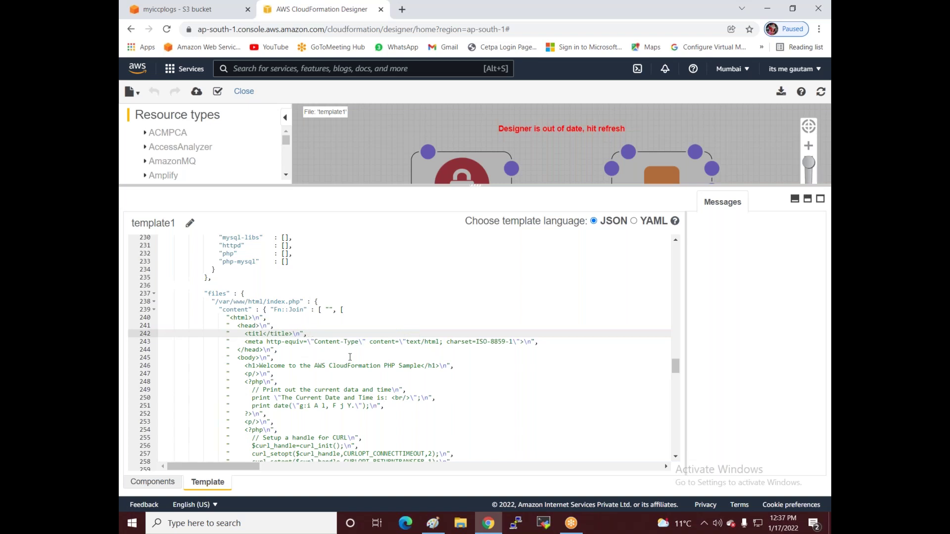
key(ctrl+z)
key(Right)
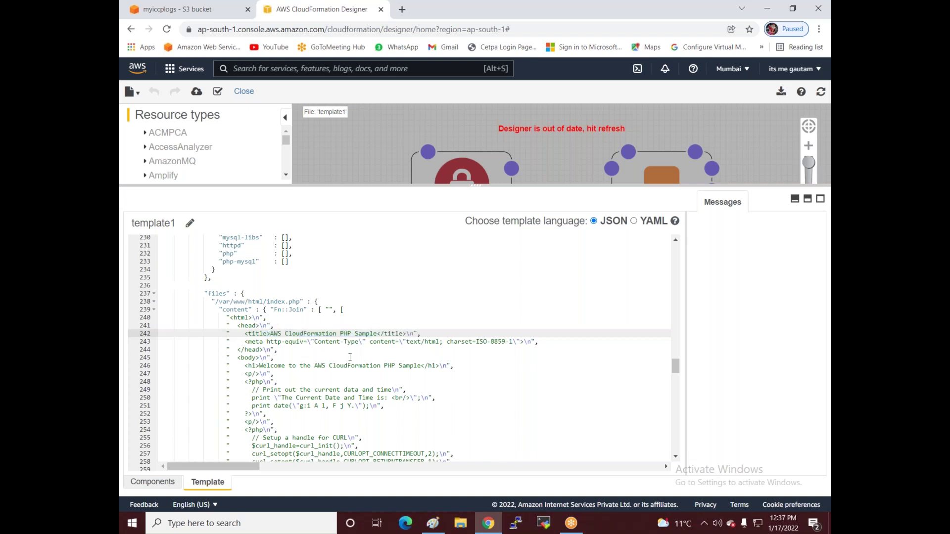
key(BackSpace)
key(BackSpace)
key(BackSpace)
key(BackSpace)
key(BackSpace)
key(BackSpace)
key(BackSpace)
key(BackSpace)
key(BackSpace)
key(BackSpace)
key(BackSpace)
key(BackSpace)
key(BackSpace)
key(BackSpace)
key(BackSpace)
key(BackSpace)
key(BackSpace)
key(BackSpace)
key(BackSpace)
key(BackSpace)
key(BackSpace)
key(BackSpace)
key(BackSpace)
key(BackSpace)
key(BackSpace)
key(BackSpace)
key(BackSpace)
key(BackSpace)
key(BackSpace)
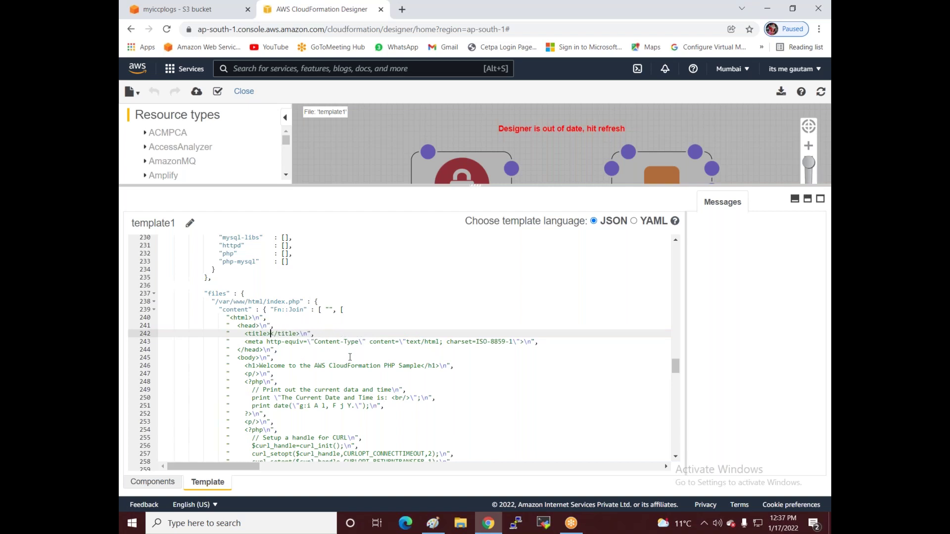
text(Hello india How r u today)
key(ctrl+shift+Left)
key(ctrl+shift+Left)
key(ctrl+shift+Left)
key(ctrl+shift+Left)
key(ctrl+shift+Left)
key(ctrl+shift+Left)
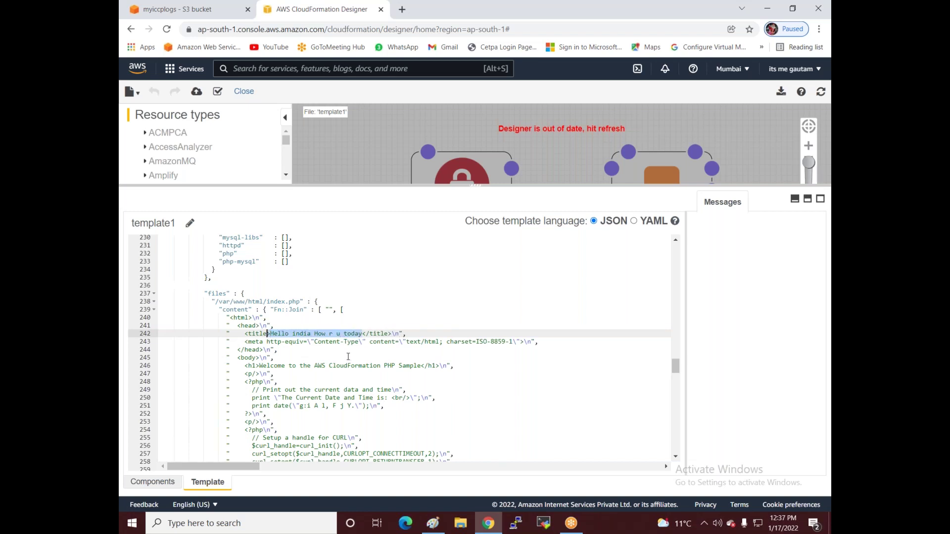
key(shift+Right)
key(ctrl+c)
Paste 'Hello india How r u today' over the h1 heading text.
double_click(405, 367)
drag(405, 367, 265, 366)
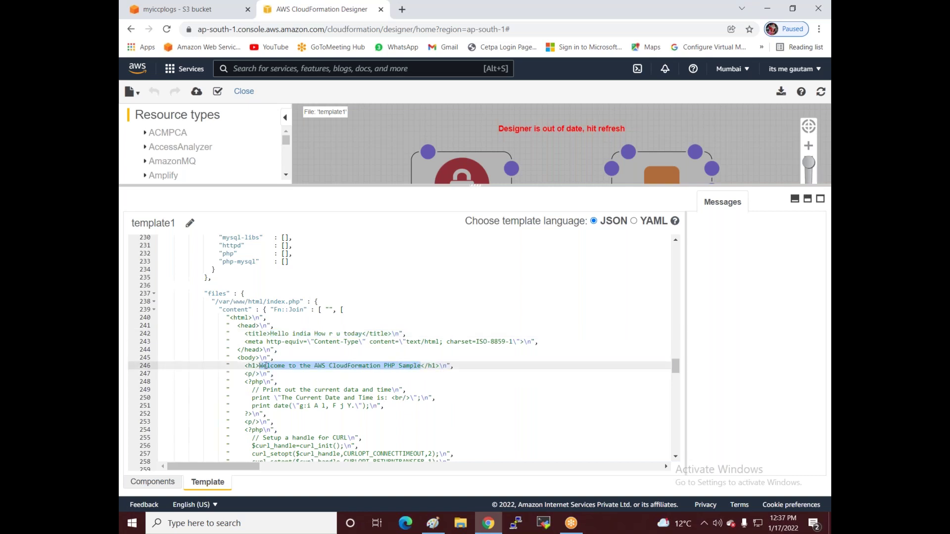
key(ctrl+v)
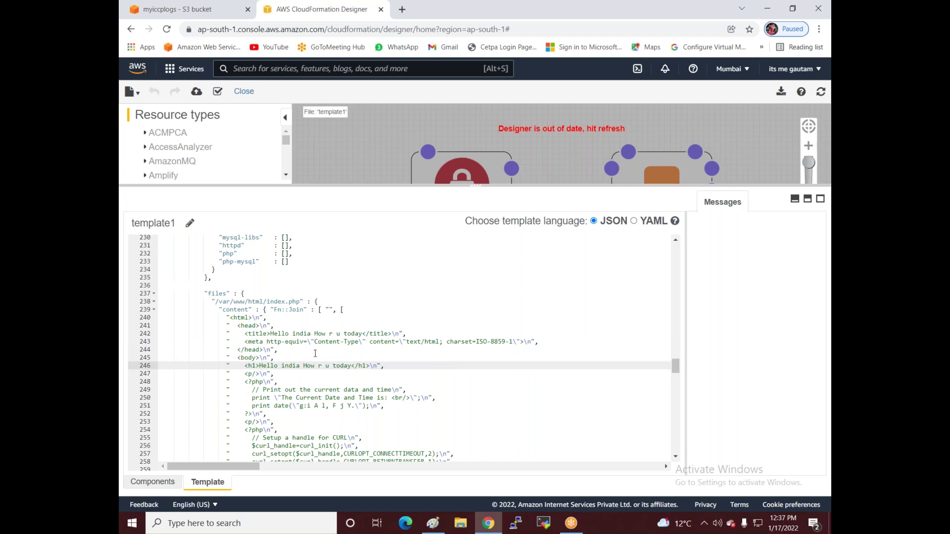
scroll(344, 346, down, 1)
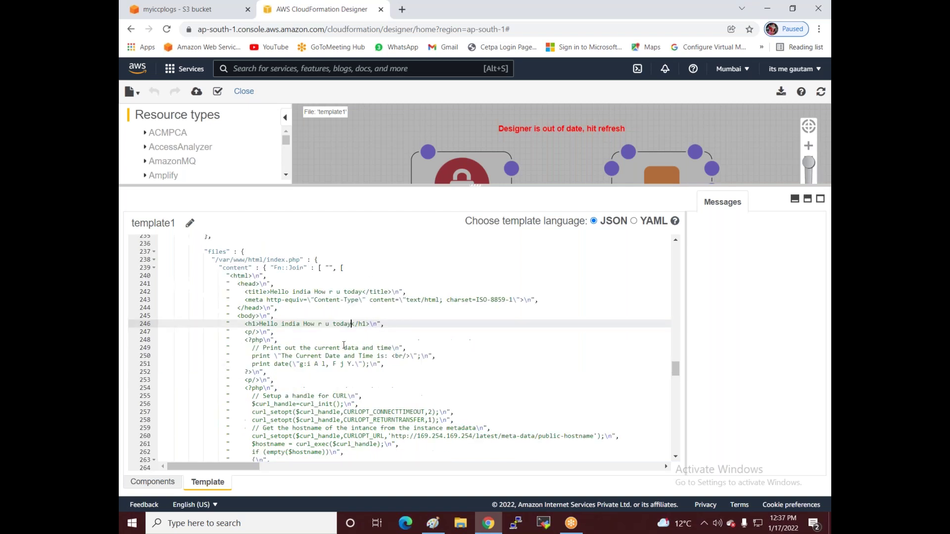
scroll(358, 390, down, 7)
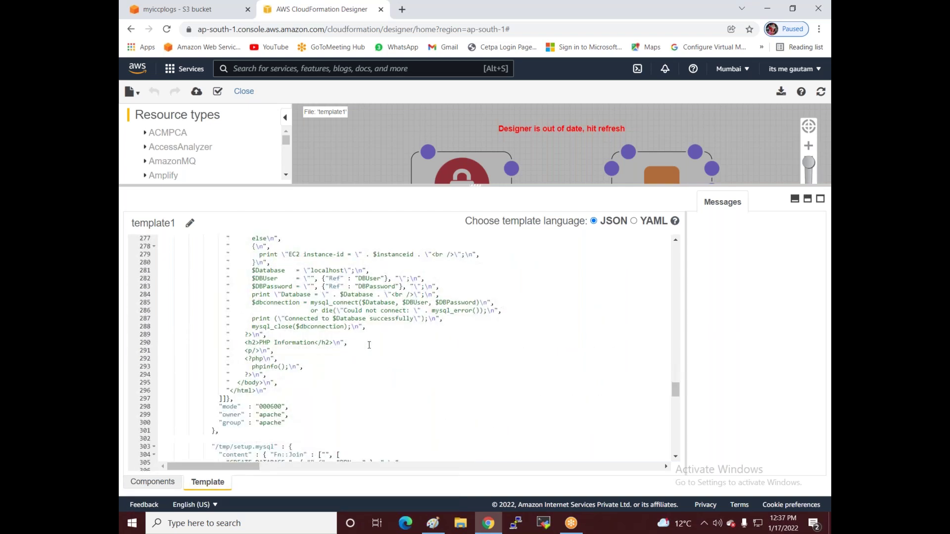
scroll(359, 345, down, 4)
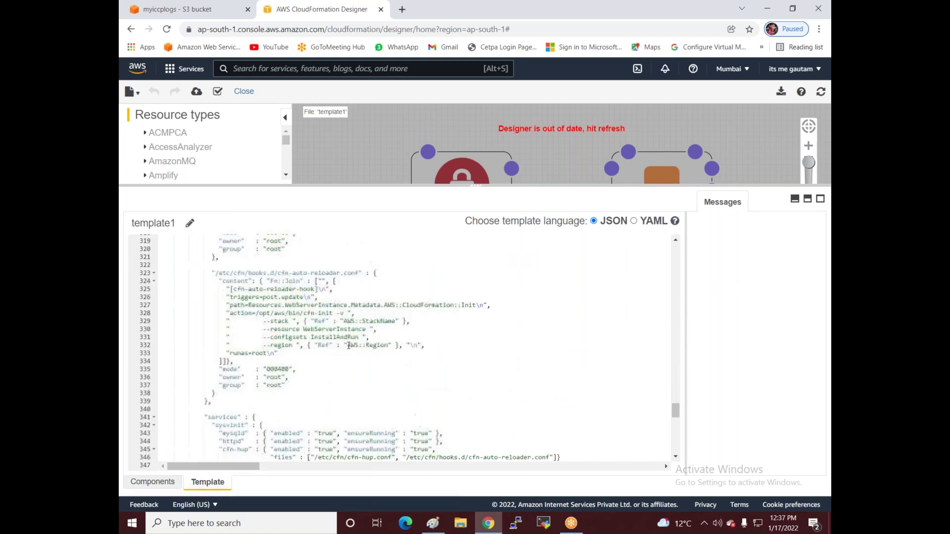
scroll(348, 345, up, 3)
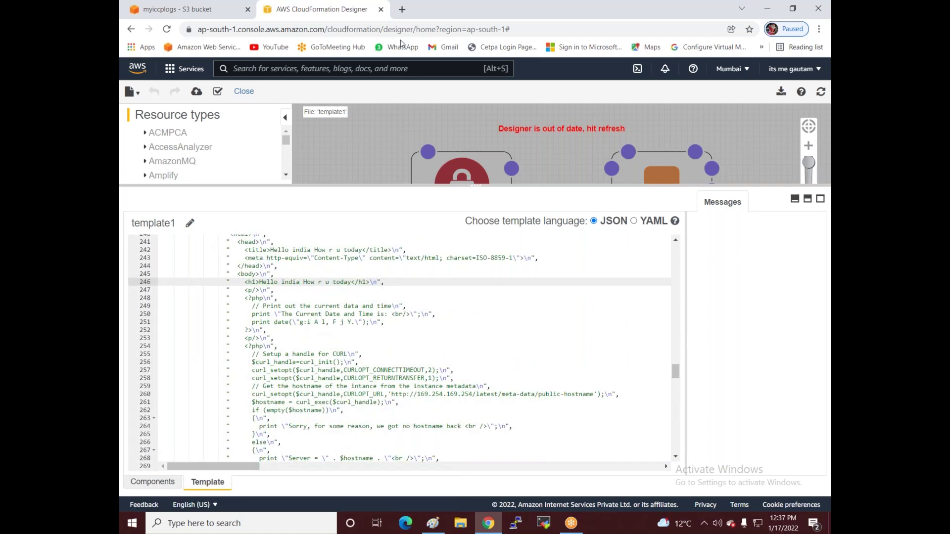
Start a new stack from the edited template and enter the webserver1 stack name.
click(193, 93)
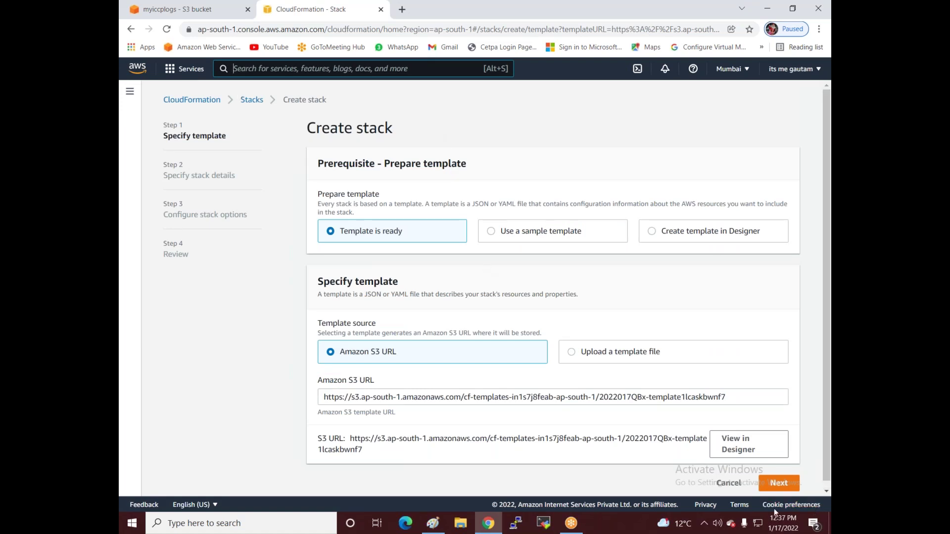
click(777, 484)
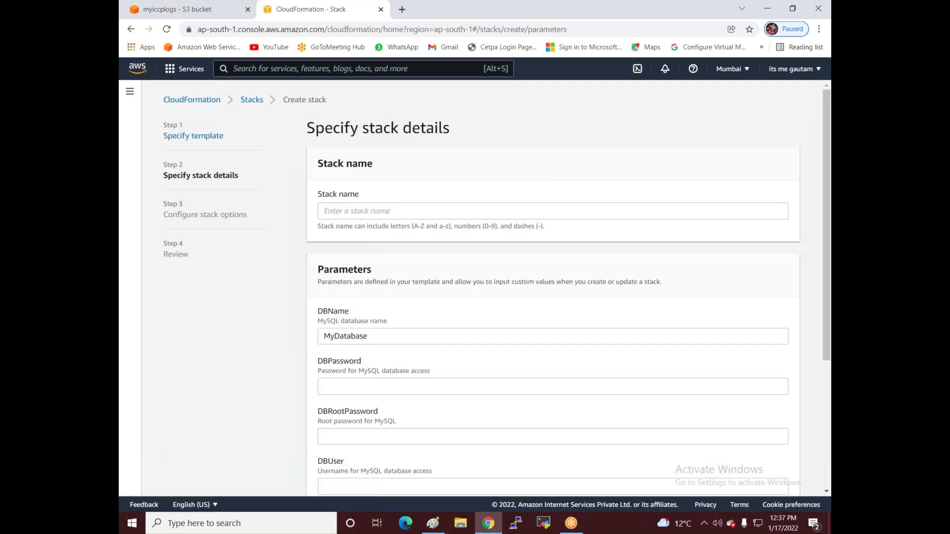
click(416, 207)
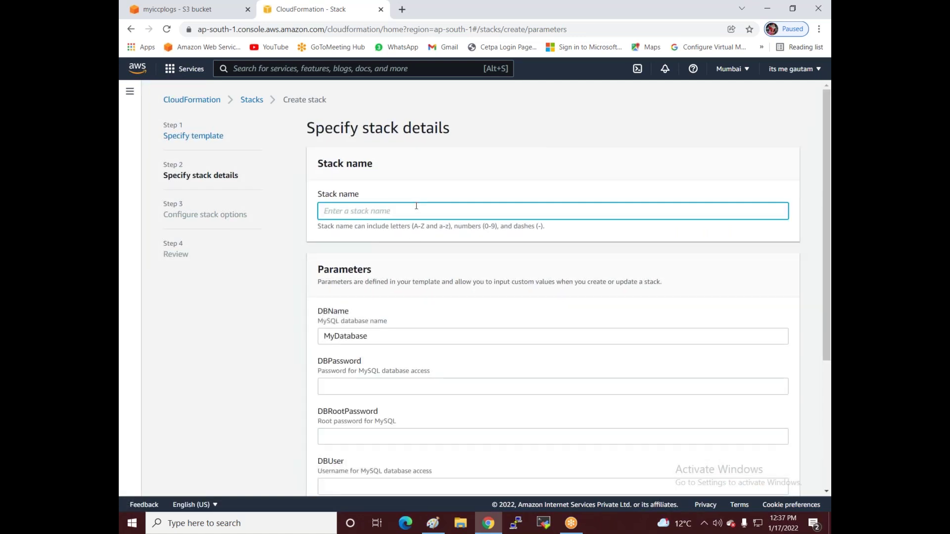
text(Lamp=)
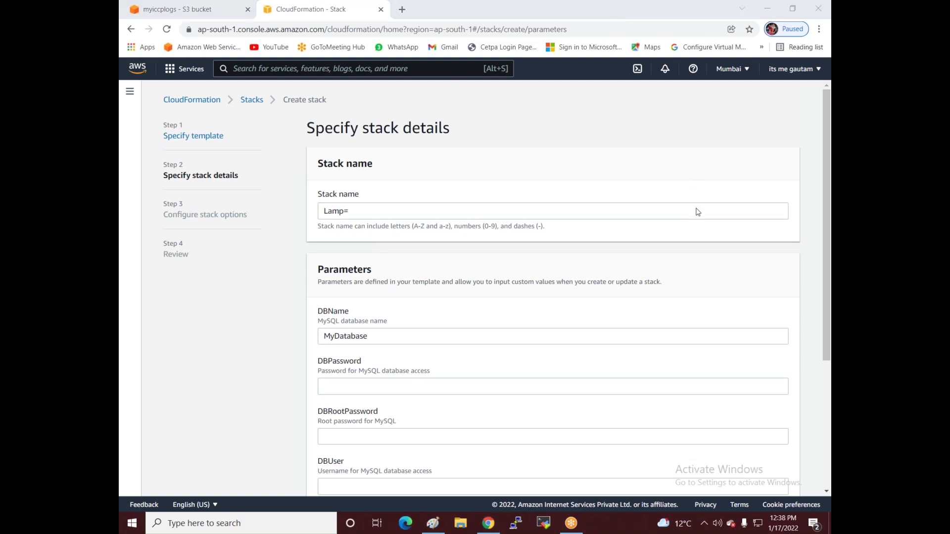
click(371, 211)
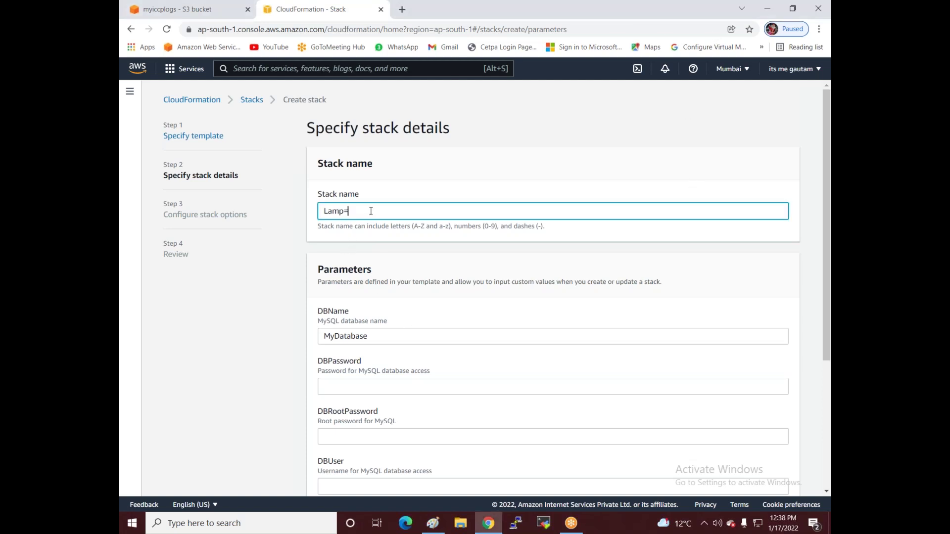
key(BackSpace)
key(BackSpace)
key(BackSpace)
key(BackSpace)
text(we)
scroll(362, 260, down, 3)
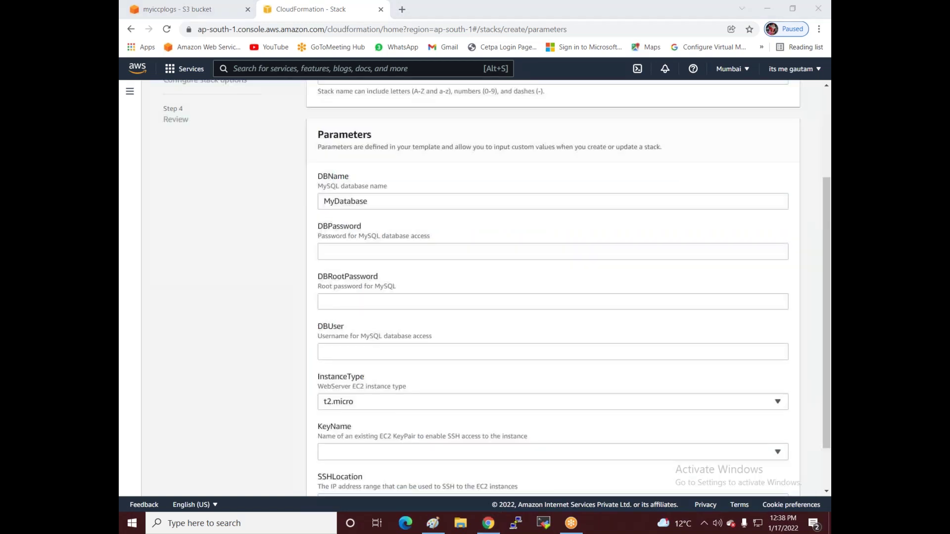
scroll(363, 261, up, 1)
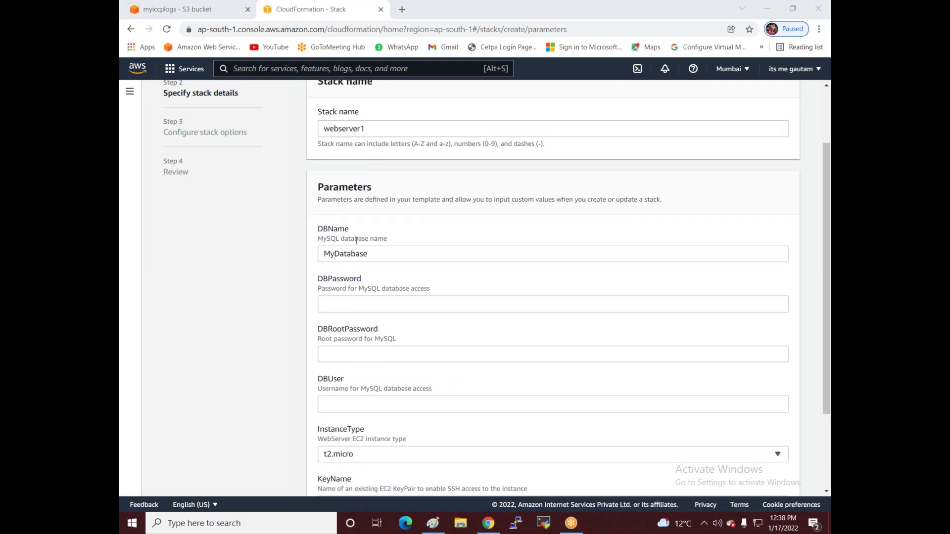
Fill in the database password and DBUser, and choose the Linux-2022 key pair.
click(345, 309)
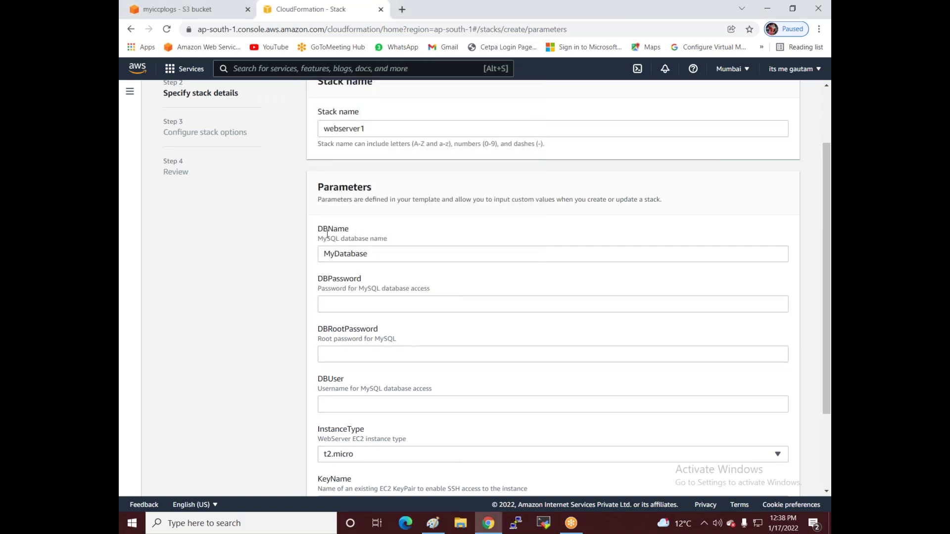
click(332, 300)
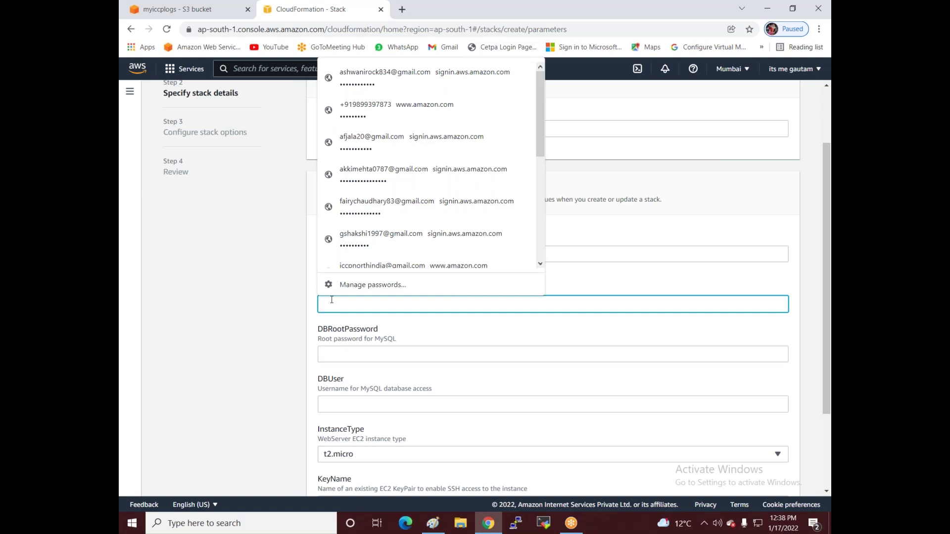
text(****)
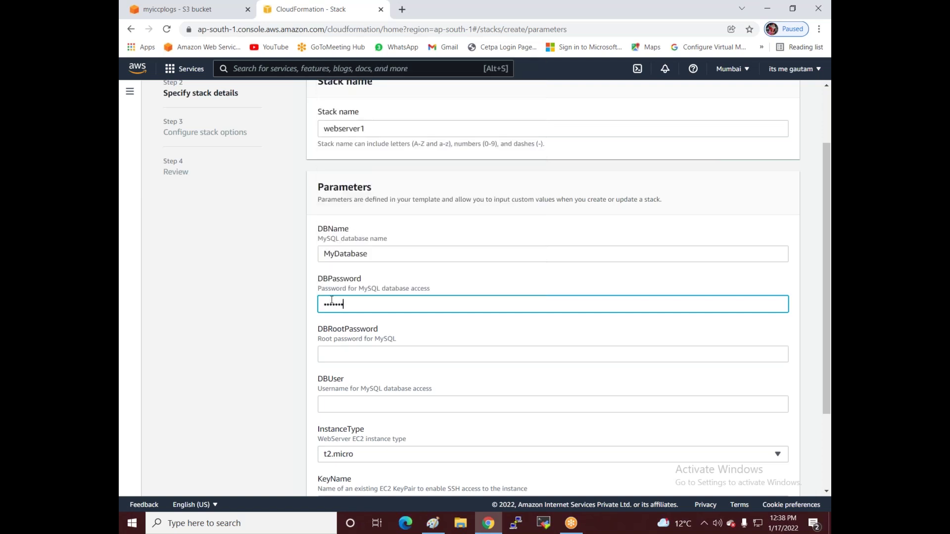
key(Tab)
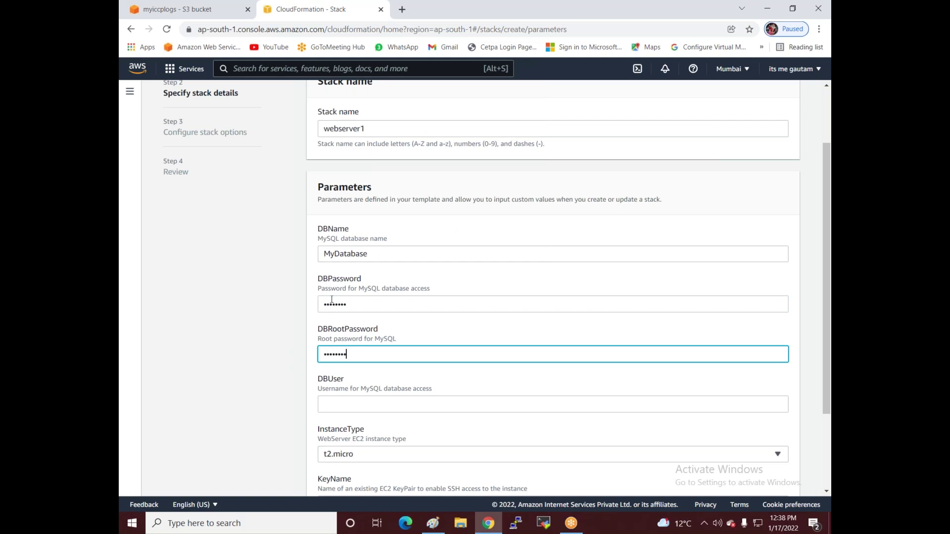
scroll(331, 298, down, 2)
click(329, 299)
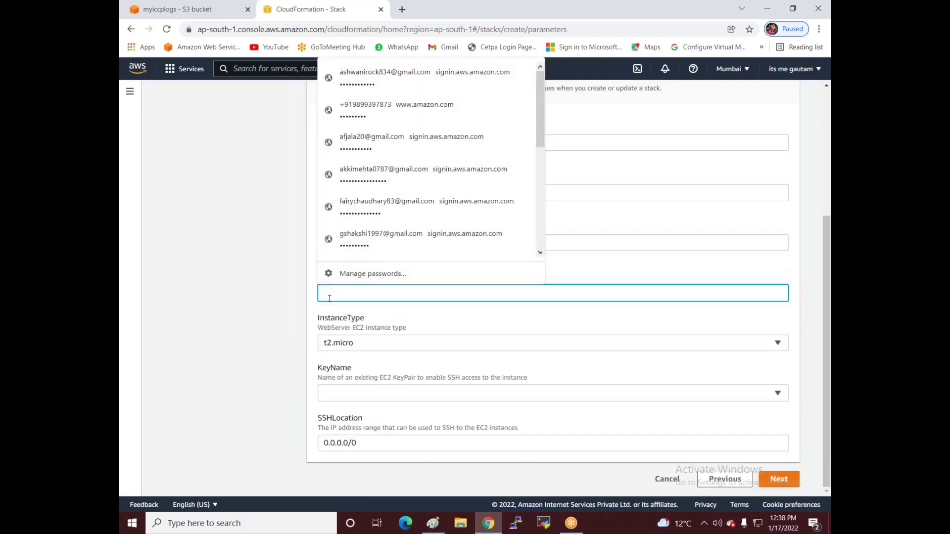
text(a)
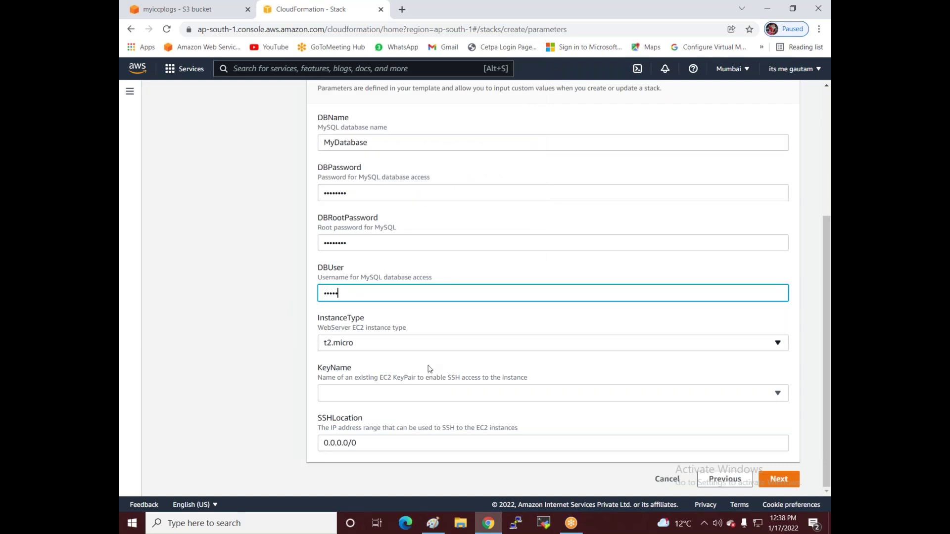
click(355, 393)
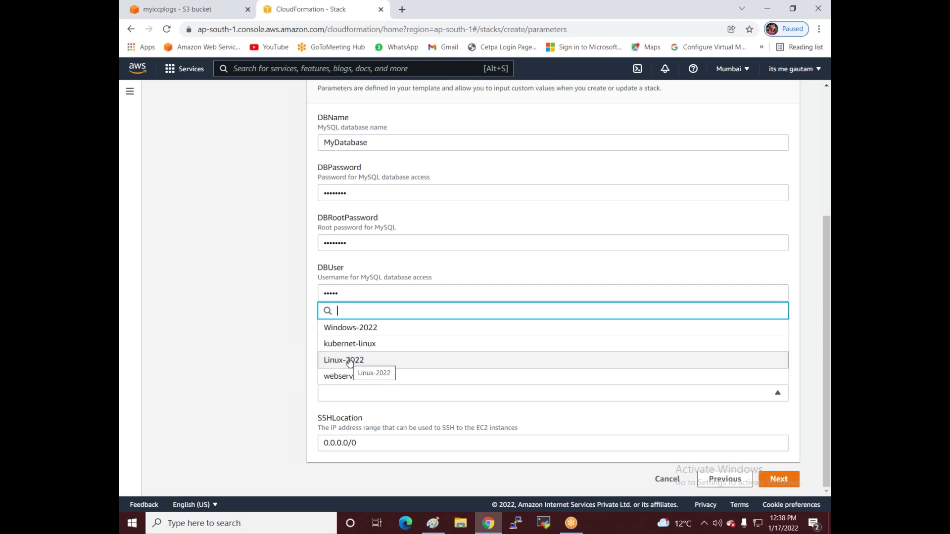
click(355, 362)
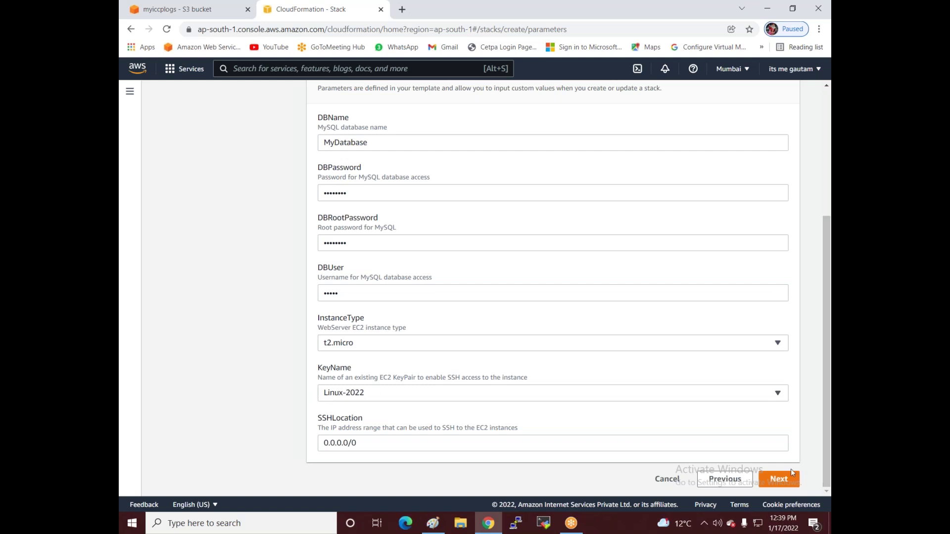
Create the webserver1 stack with default options and no IAM role, then return to the S3 tab.
click(769, 482)
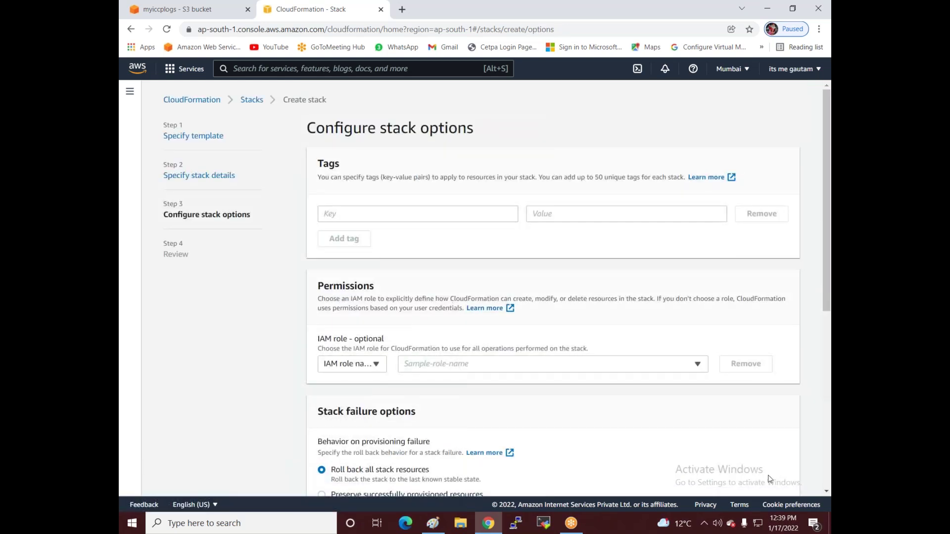
scroll(663, 403, down, 1)
click(682, 310)
click(605, 366)
scroll(605, 366, down, 1)
scroll(605, 366, down, 5)
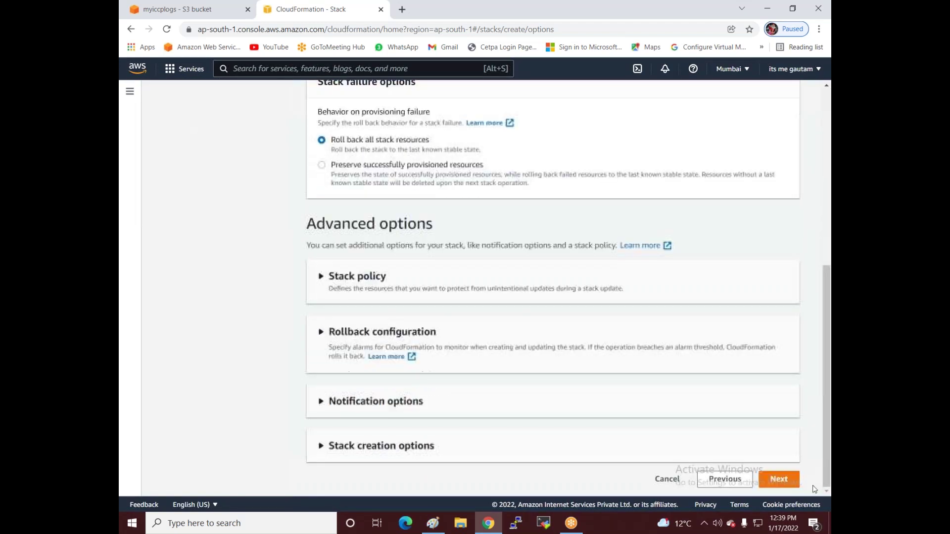
click(786, 480)
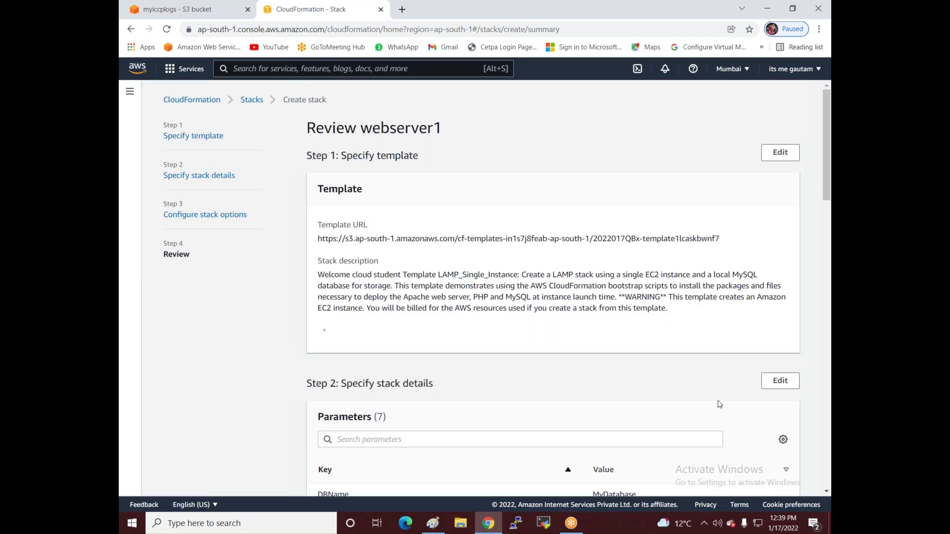
scroll(630, 366, down, 5)
scroll(630, 365, down, 12)
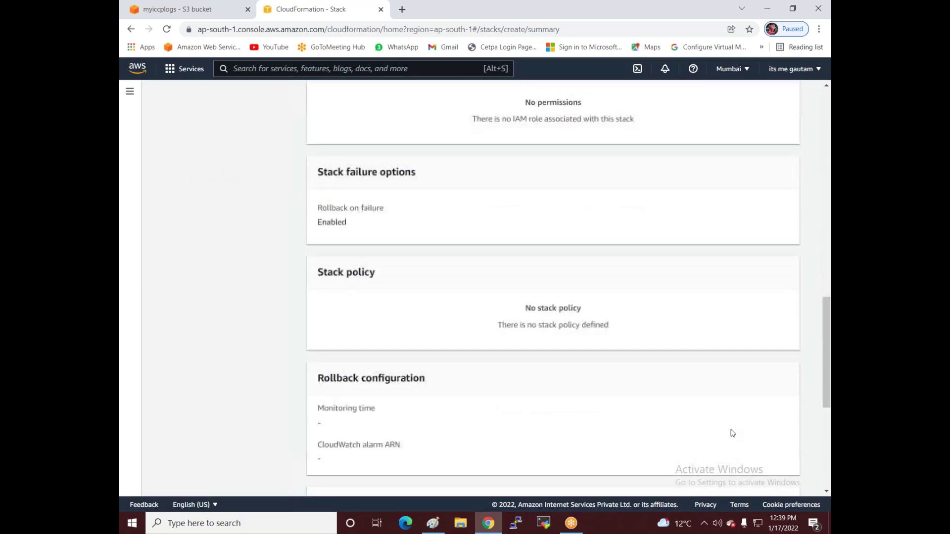
click(764, 480)
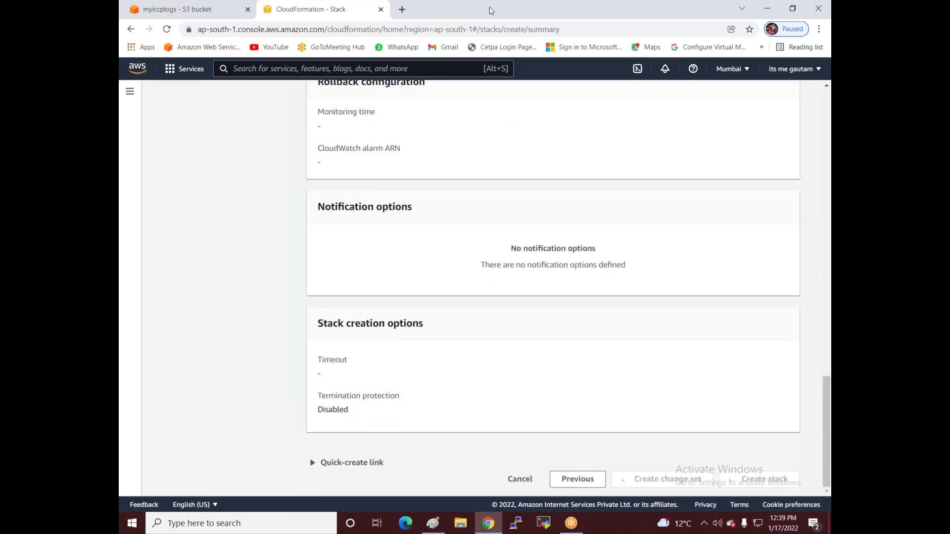
click(191, 7)
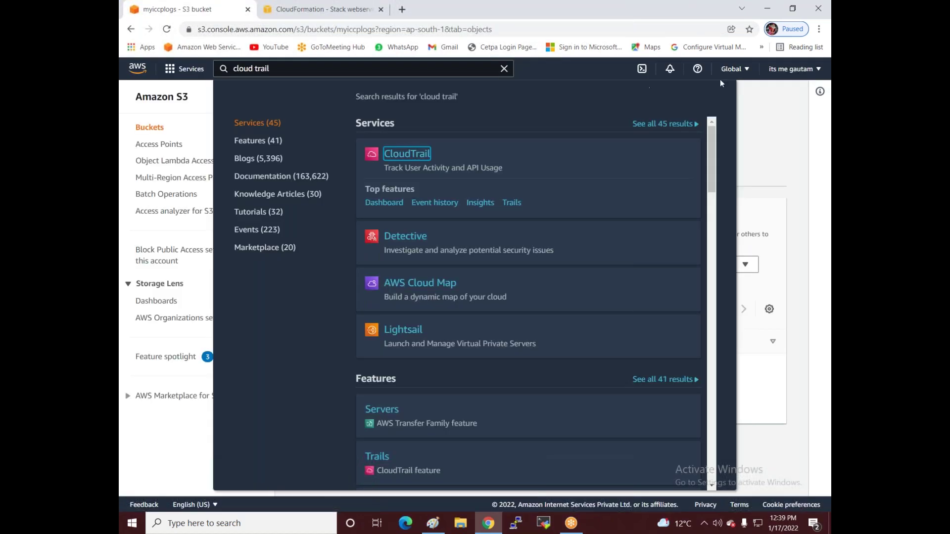
Dismiss the search results and reload the Buckets list so navneetstack1 appears.
click(779, 111)
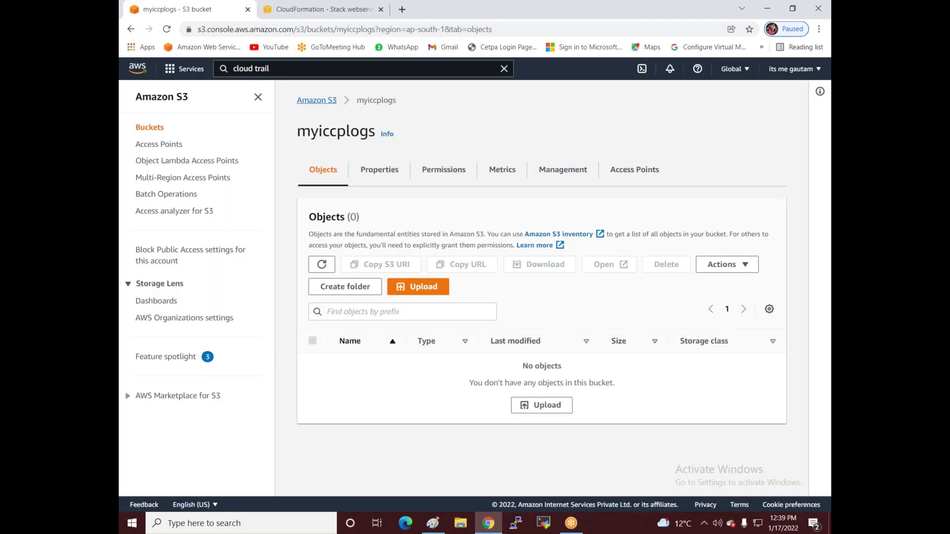
click(311, 101)
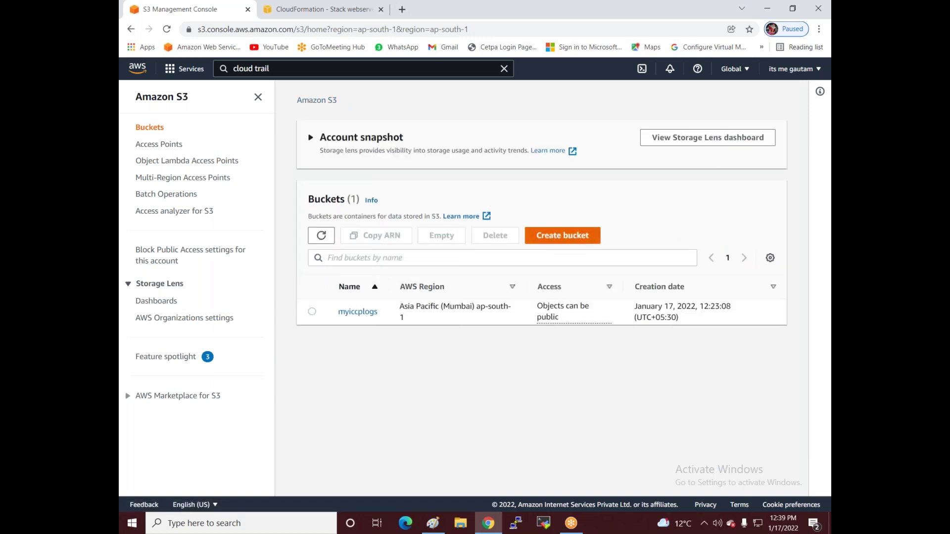
click(167, 29)
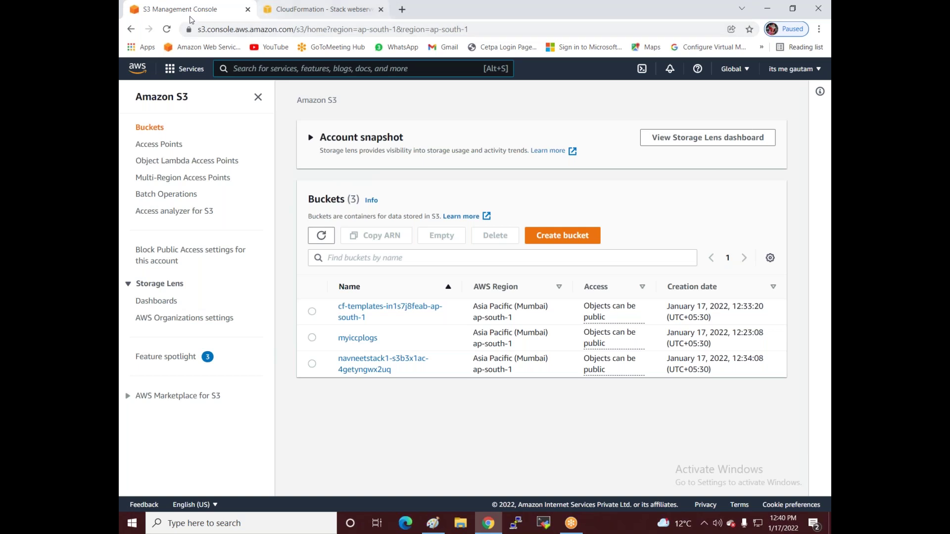
Open the EC2 console in a new browser tab and dismiss the welcome message.
click(172, 71)
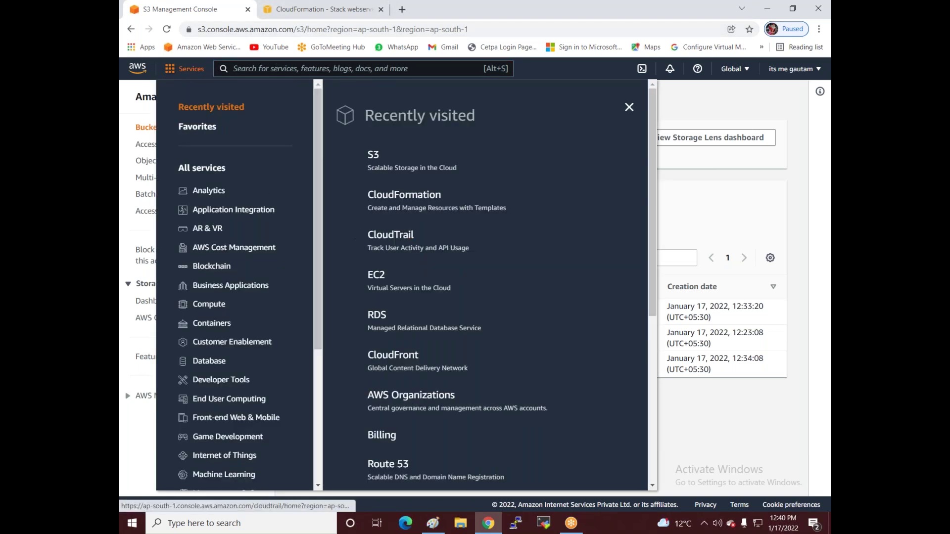
right_click(371, 273)
click(402, 282)
click(628, 108)
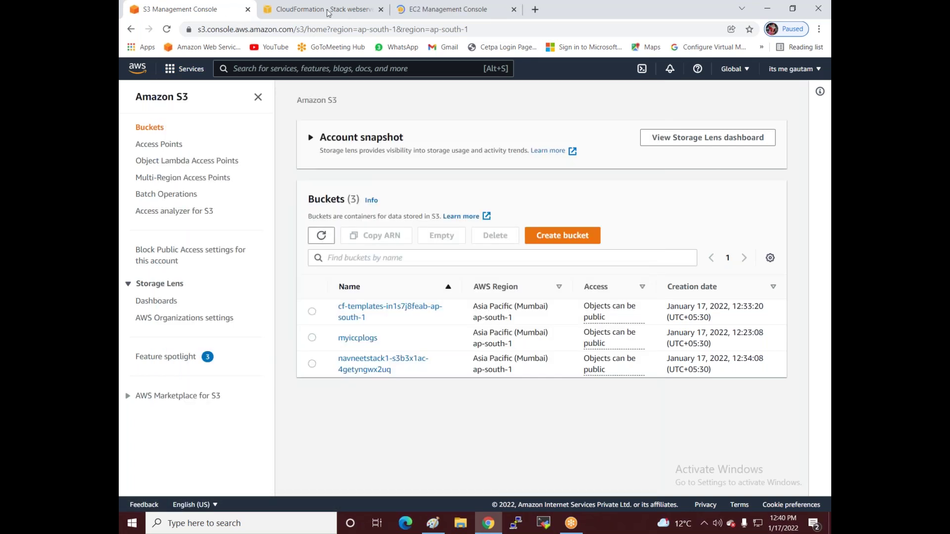
click(447, 13)
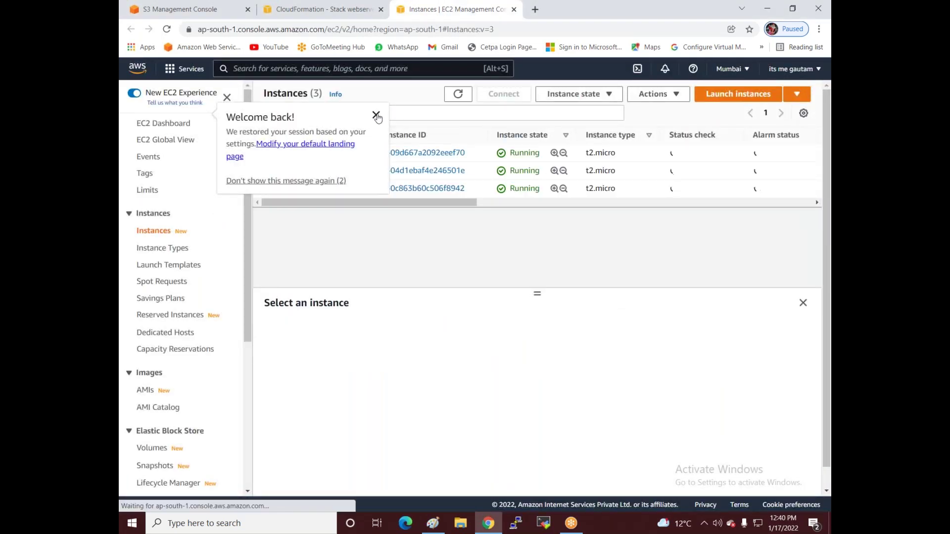
click(374, 116)
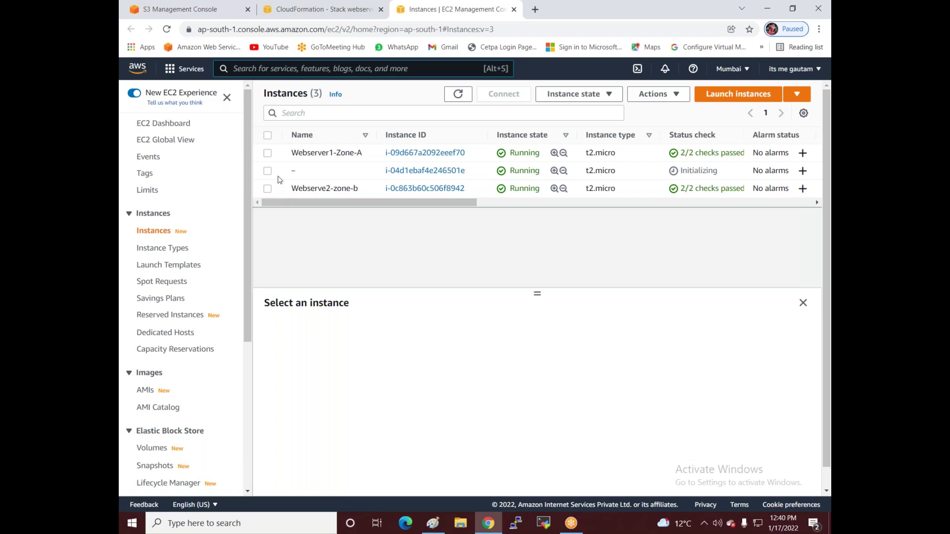
Select Webserver1-Zone-A and Webserve2-zone-b in the Instances list.
click(267, 154)
click(267, 188)
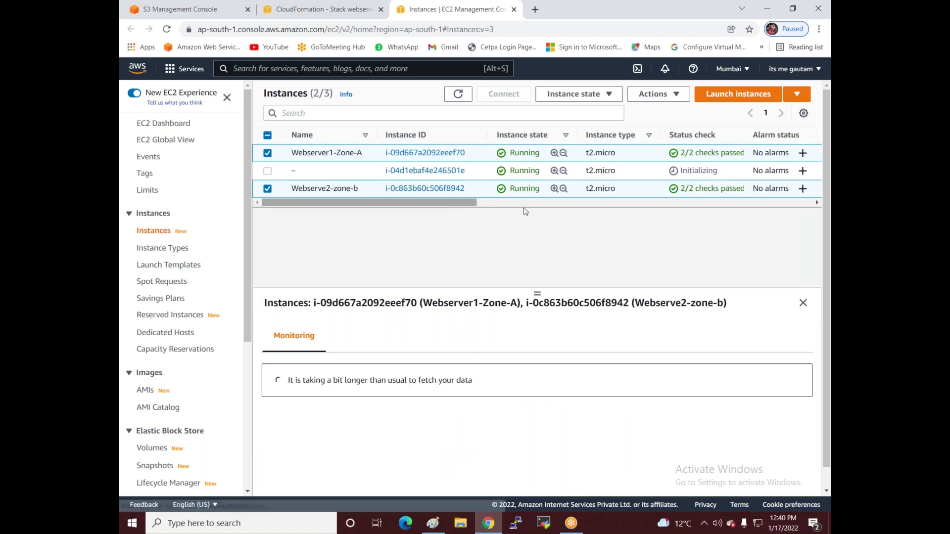
drag(457, 202, 601, 208)
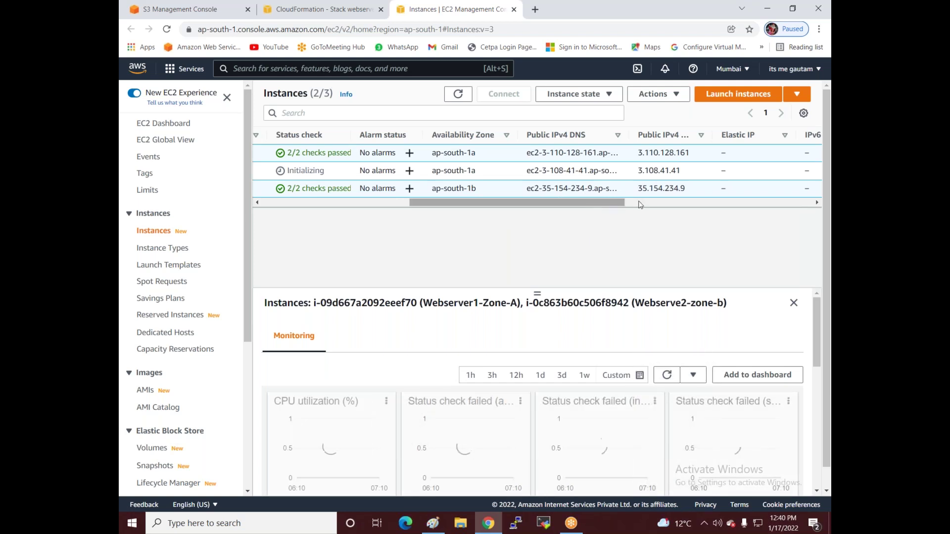
drag(537, 202, 701, 200)
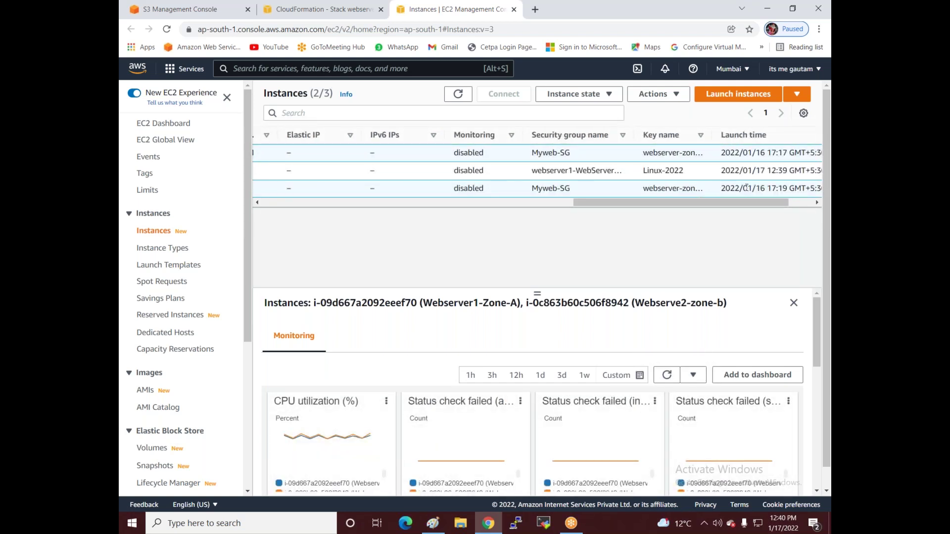
drag(722, 202, 355, 220)
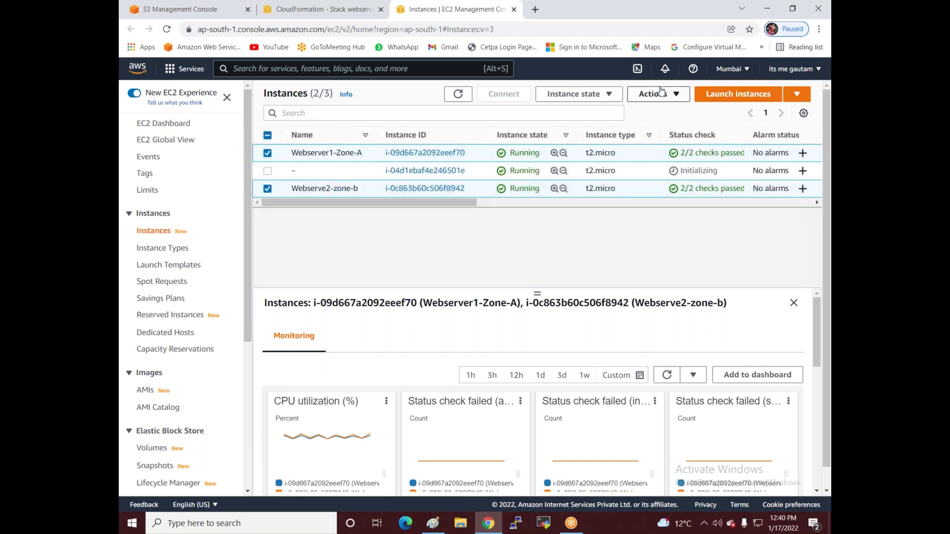
Terminate the two selected web server instances.
click(610, 95)
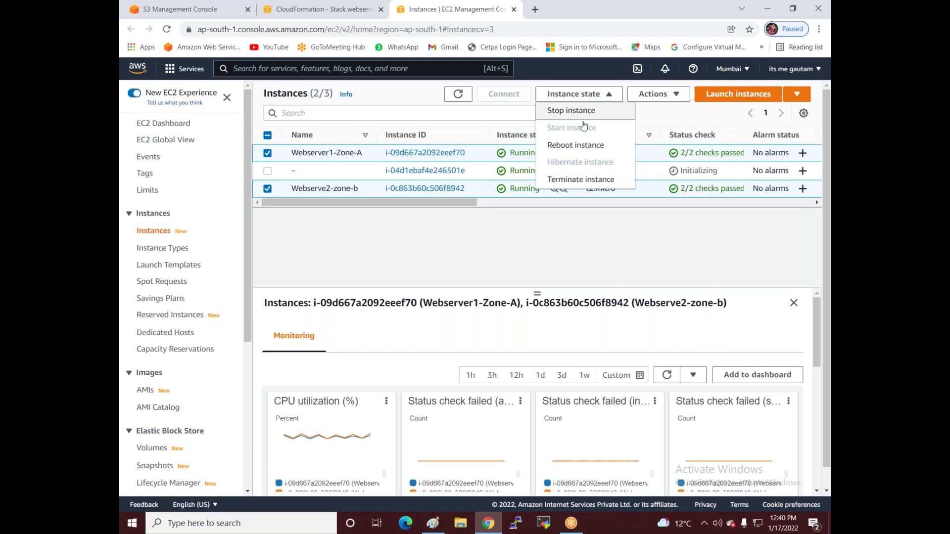
click(563, 180)
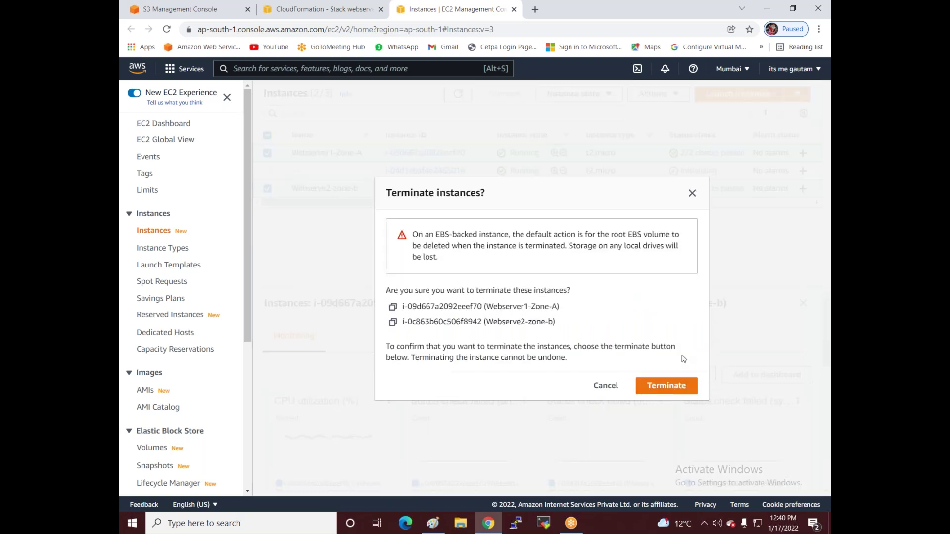
click(671, 390)
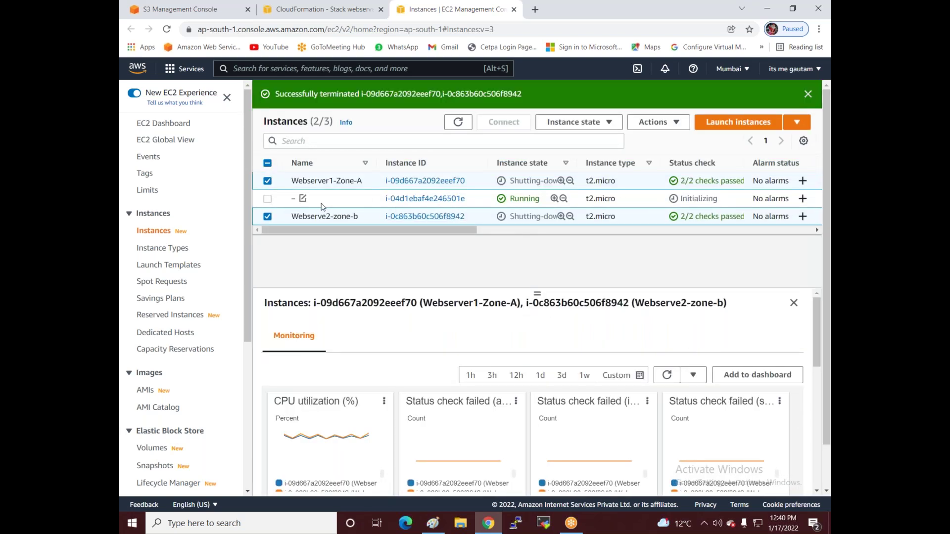
Refresh the list, select the new stack instance and copy its public IPv4 3.108.41.41.
click(303, 198)
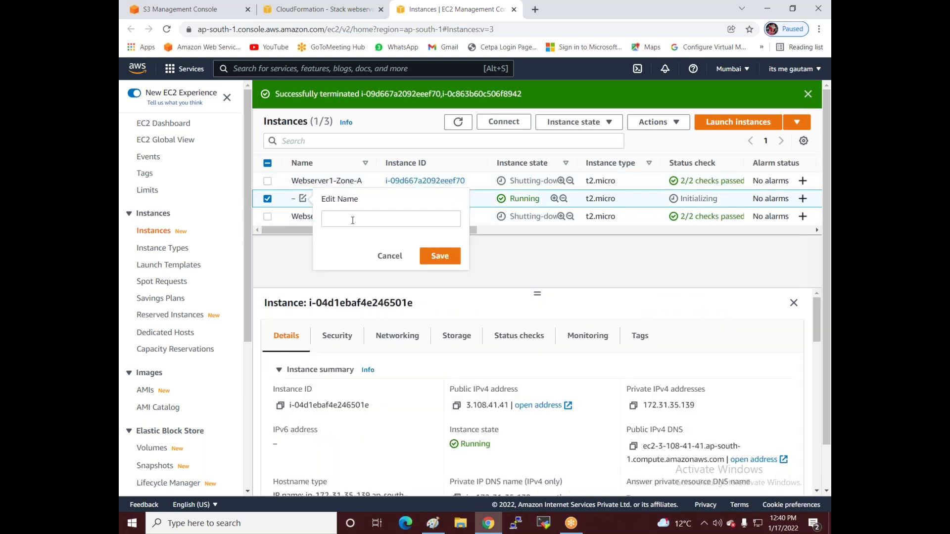
click(352, 219)
text(webserver)
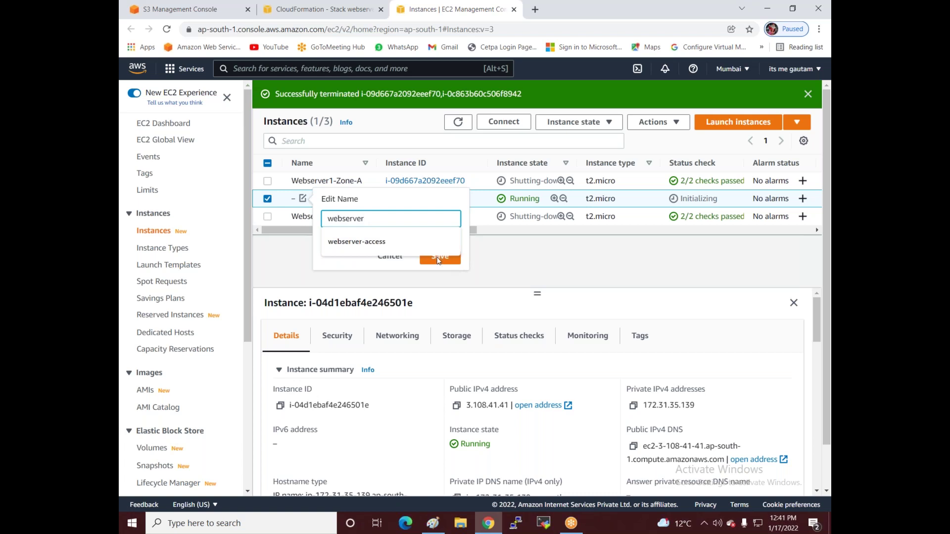
key(ctrl+a)
key(BackSpace)
key(Escape)
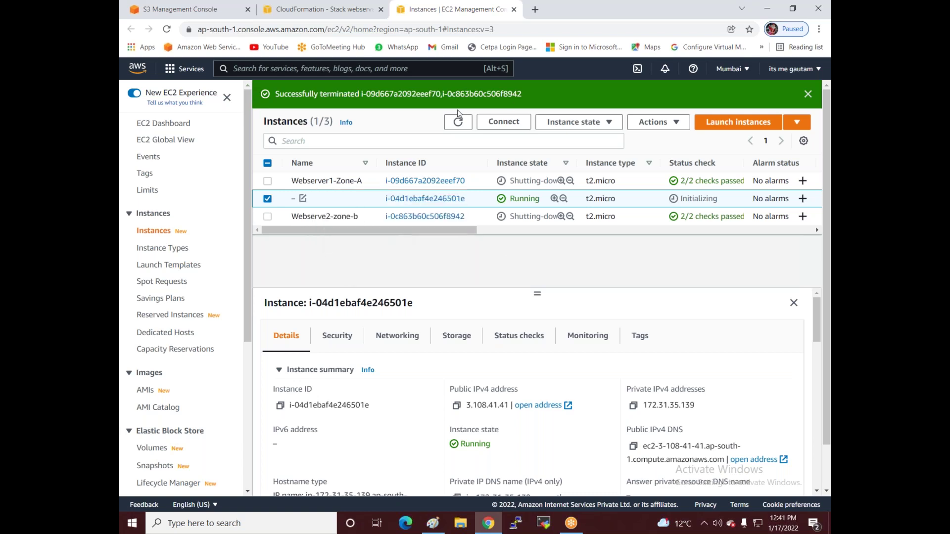
click(457, 122)
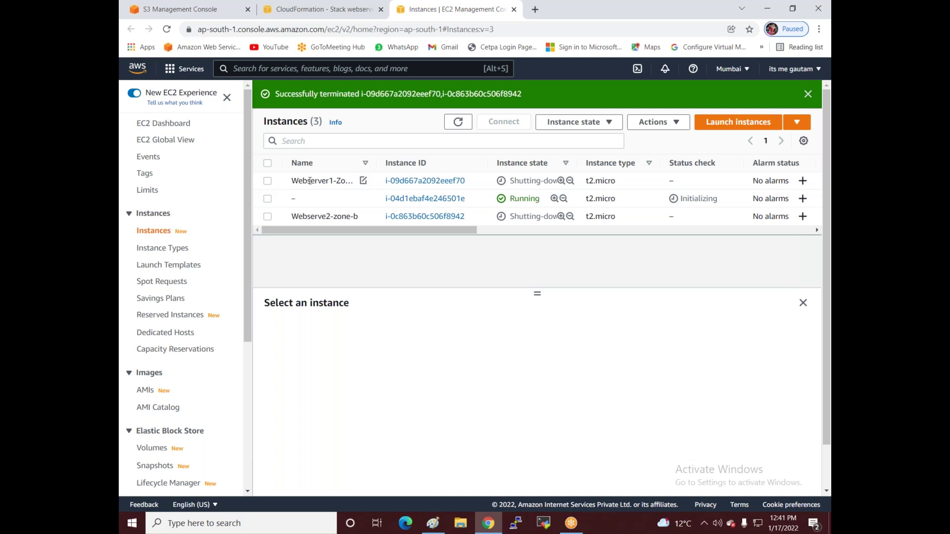
click(267, 198)
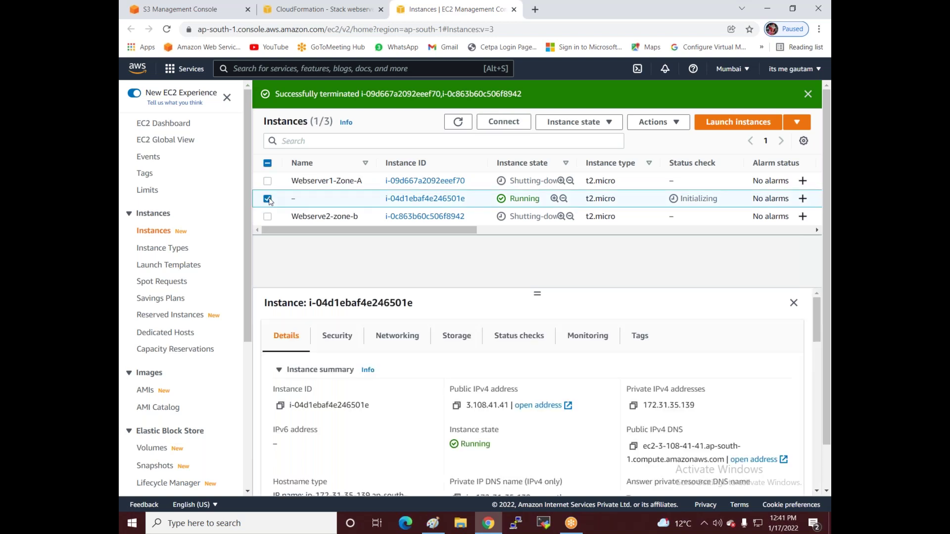
click(456, 407)
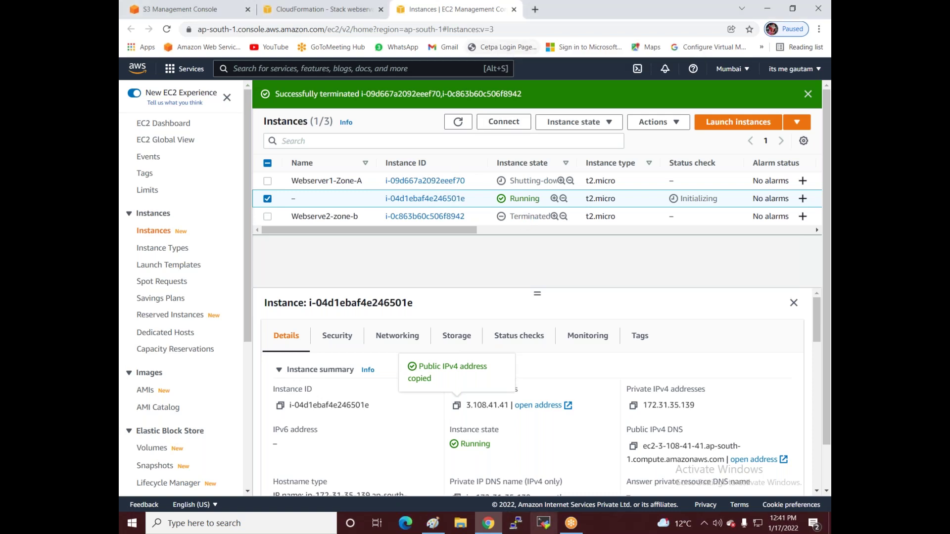
Paste 3.108.41.41 as the PuTTY host and set the terminal font to 16-point.
key(ctrl+v)
click(379, 234)
click(586, 256)
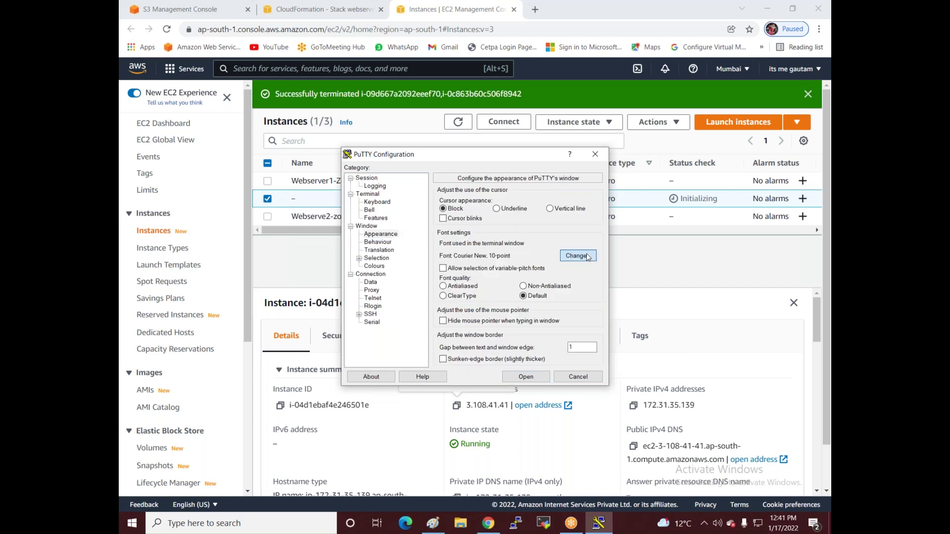
click(536, 307)
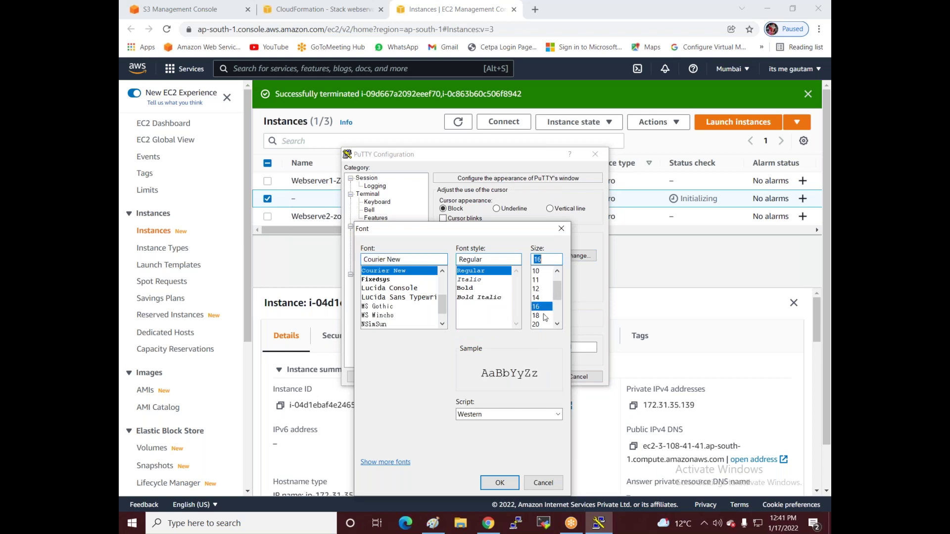
click(500, 482)
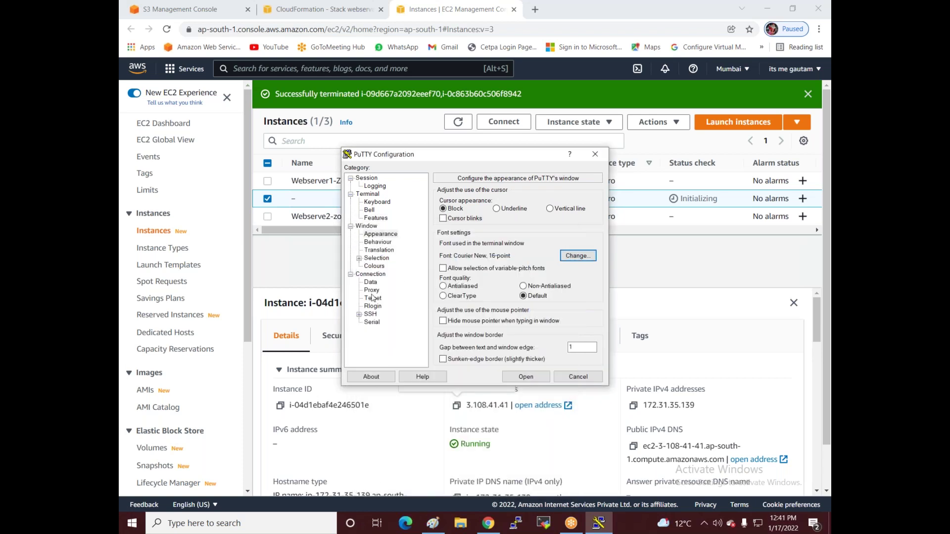
Connect using the Linux-2022.ppk key, accept the host key and log in as ec2-user.
click(359, 314)
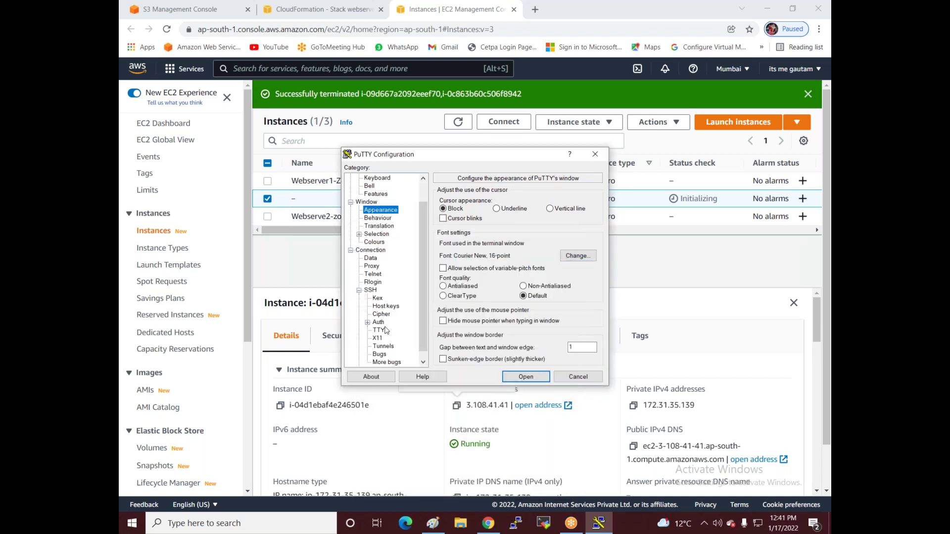
click(378, 322)
click(570, 304)
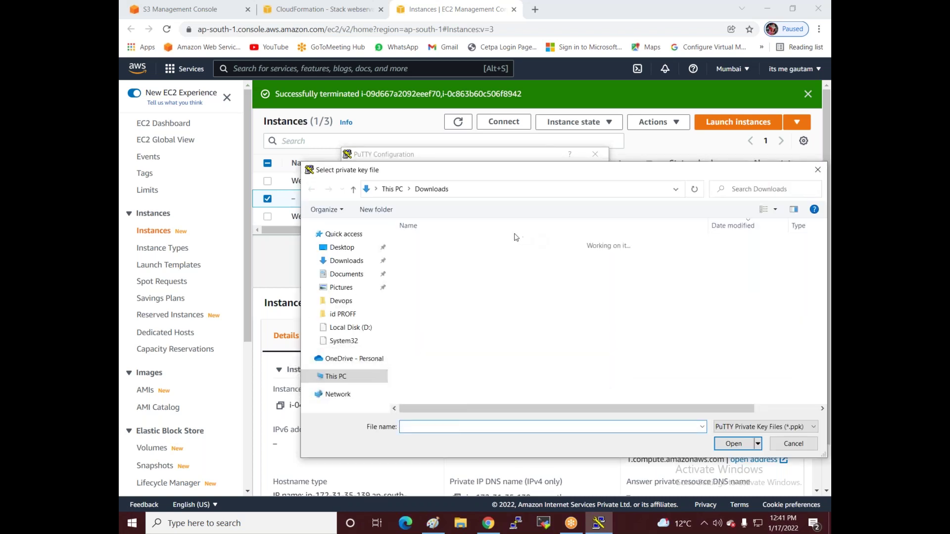
double_click(426, 257)
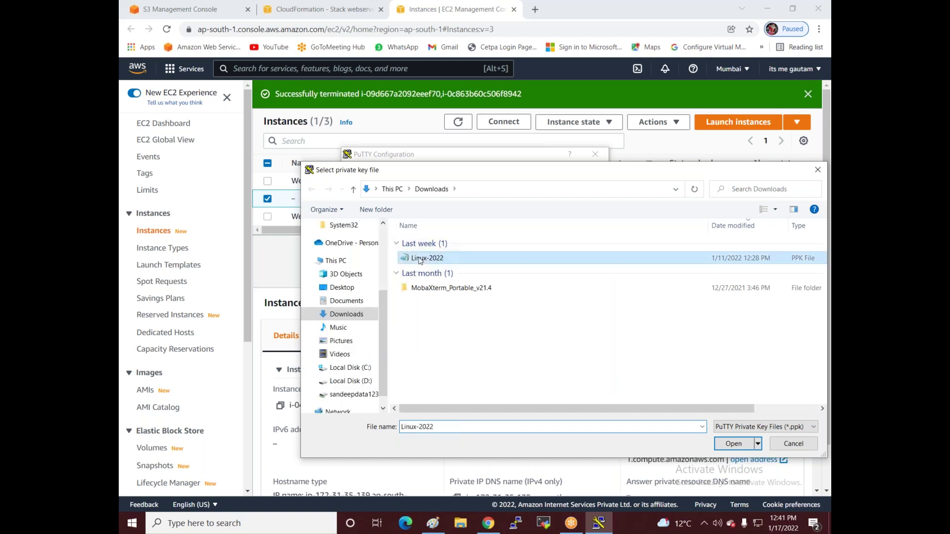
click(526, 377)
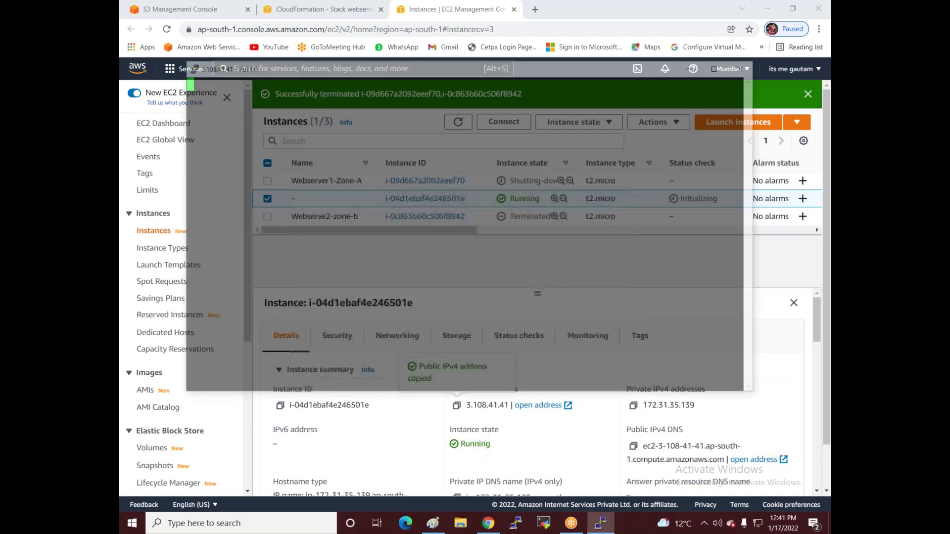
click(417, 341)
text(ec2-user)
key(Return)
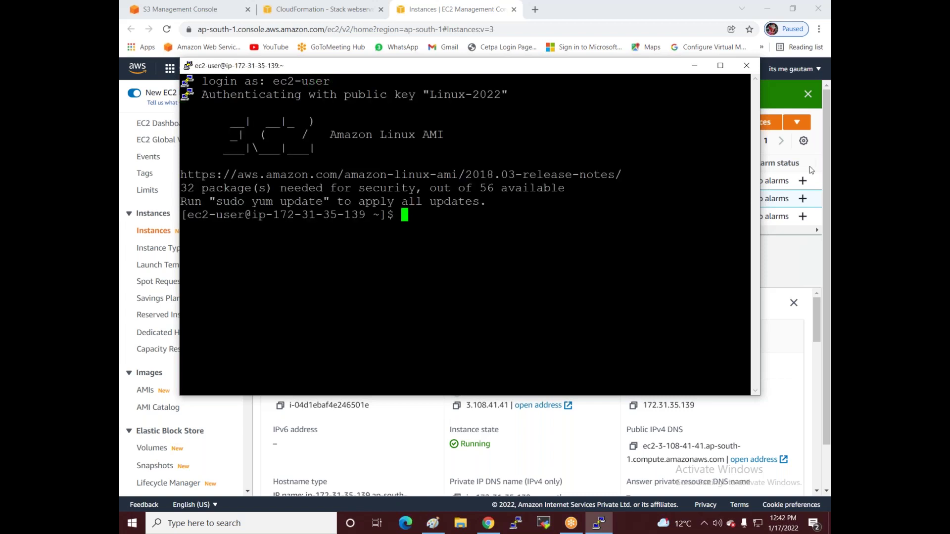
click(694, 65)
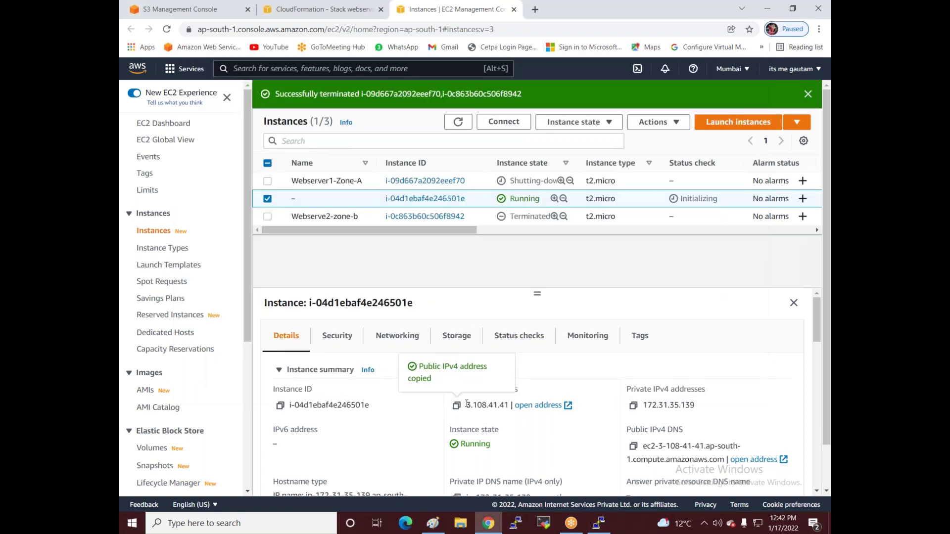
Load 3.108.41.41 in a new Chrome tab, view the 'Hello india How r u today' page, then return to PuTTY.
click(536, 10)
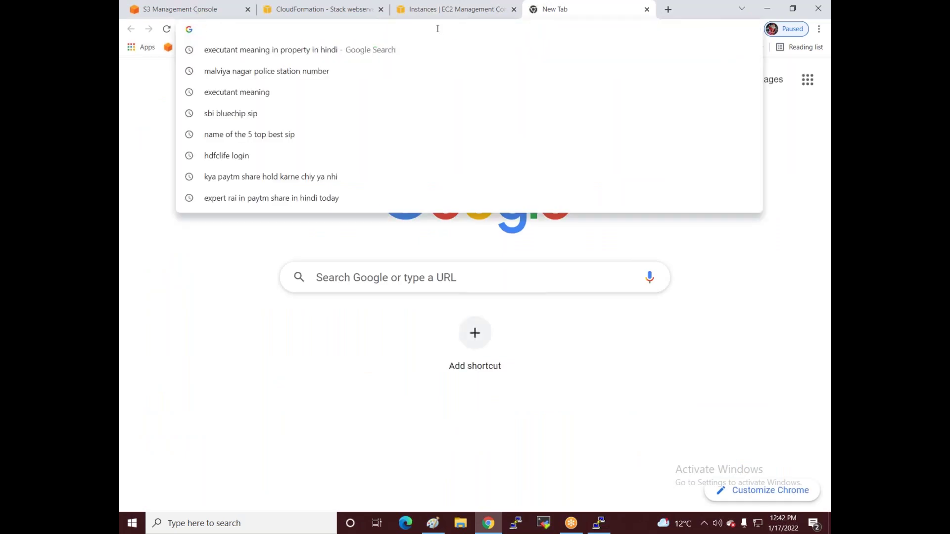
text(3.108.41.41)
key(Return)
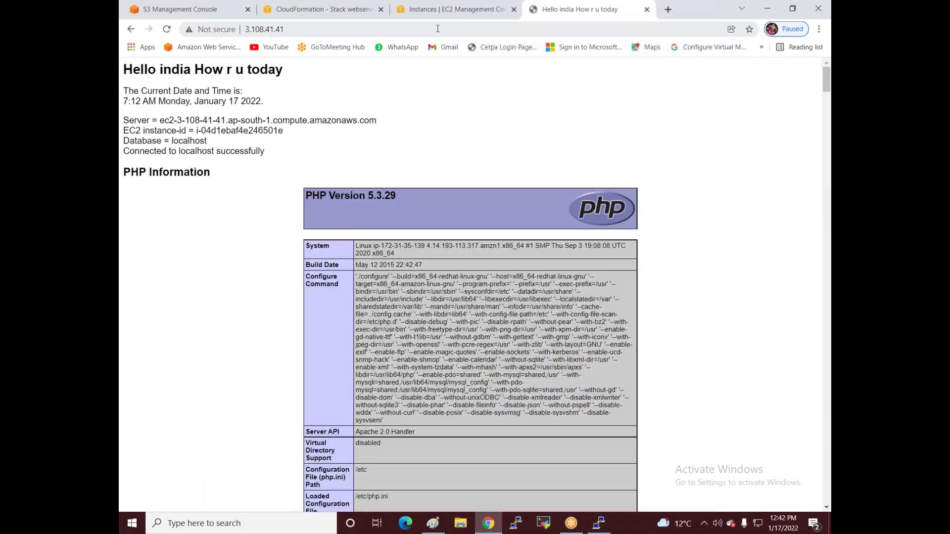
drag(295, 71, 122, 78)
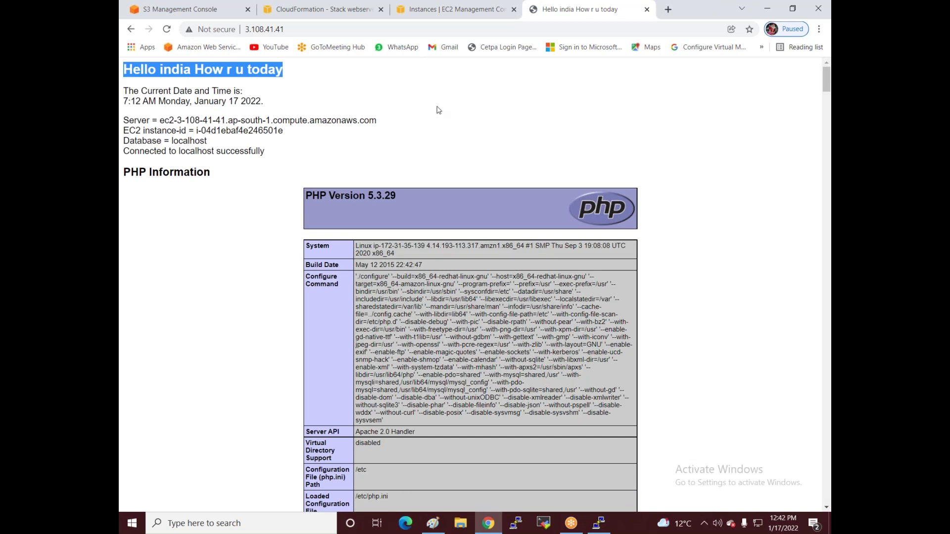
scroll(500, 198, down, 9)
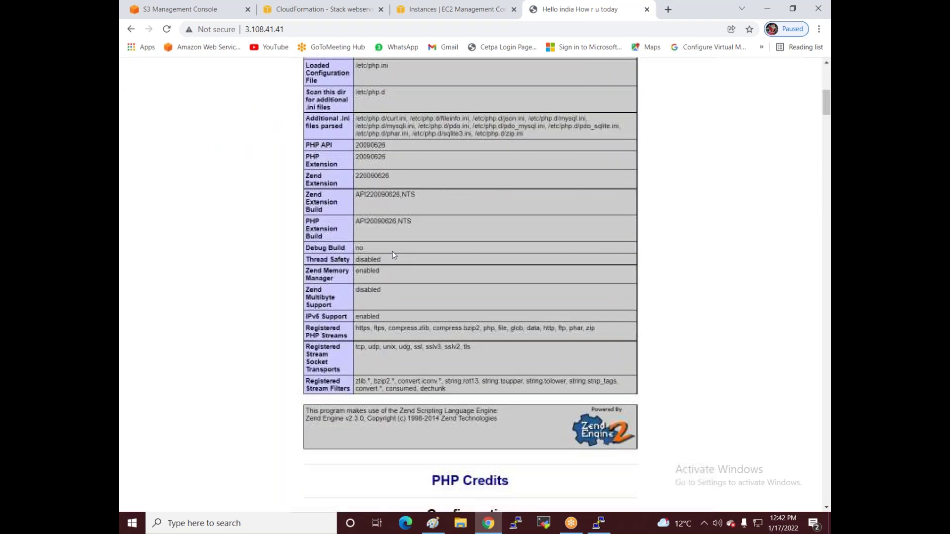
scroll(411, 292, down, 2)
scroll(413, 292, up, 9)
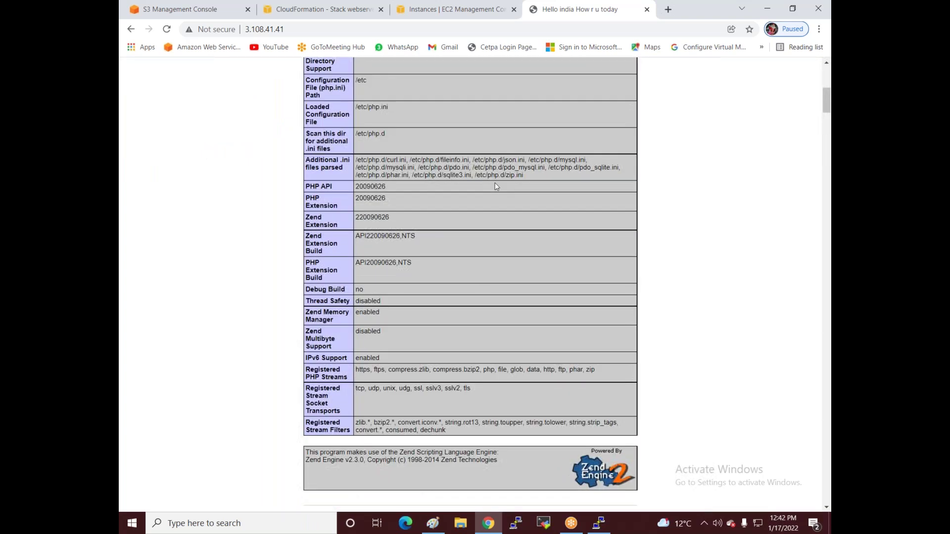
scroll(649, 447, up, 3)
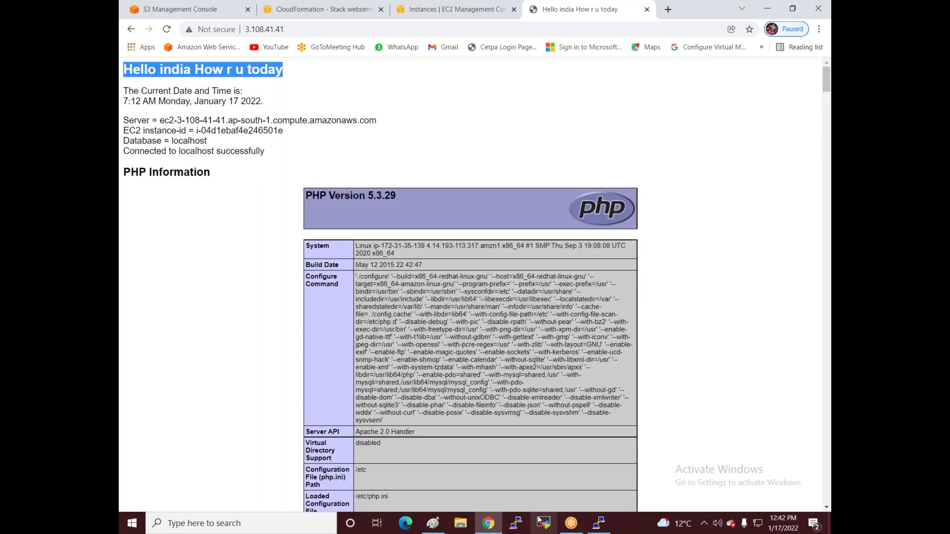
click(598, 525)
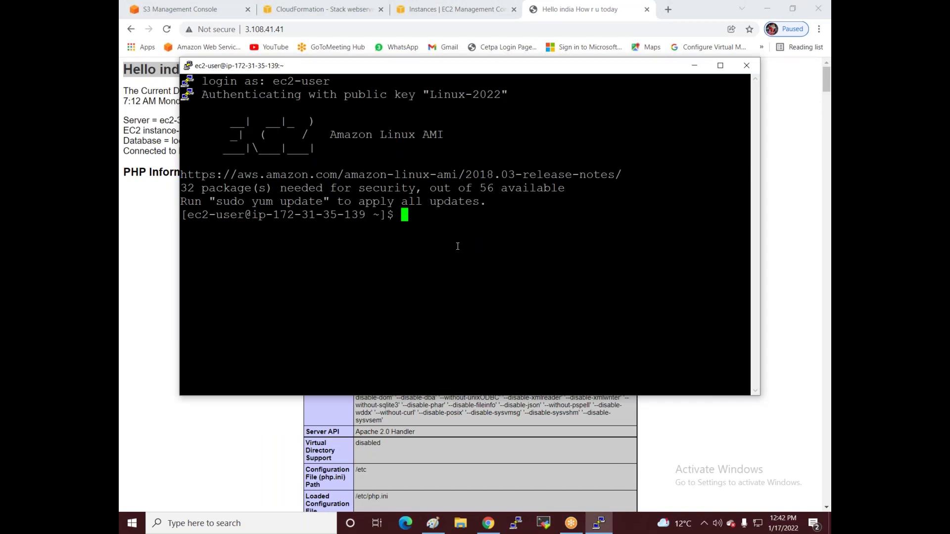
Become root with sudo su -, list /var/www/html, and open index.php in vim.
text(sudo su -)
key(Return)
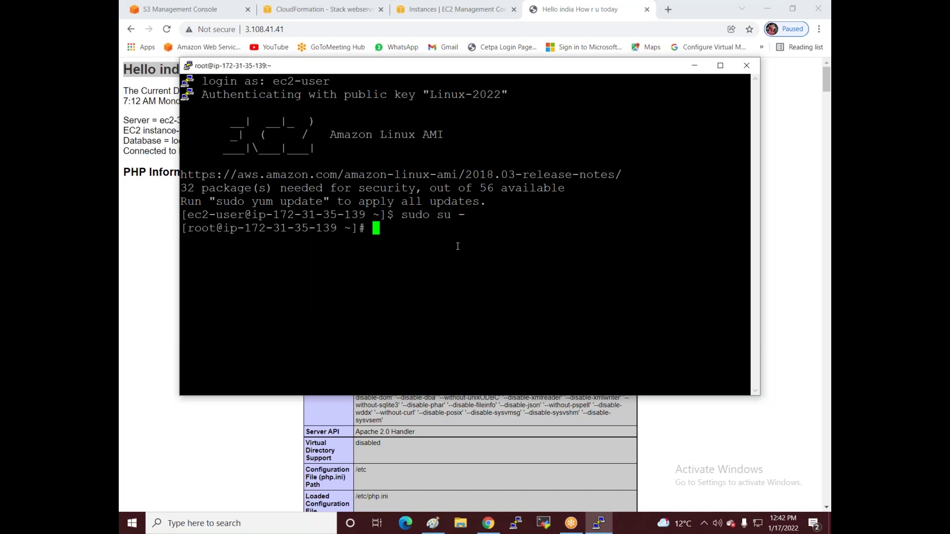
key(Return)
key(Return)
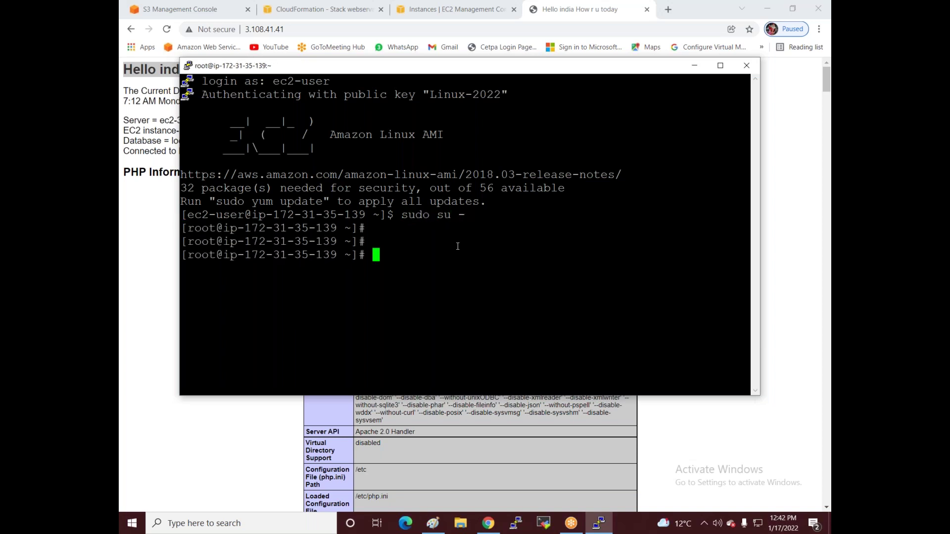
text(cd /var/www/)
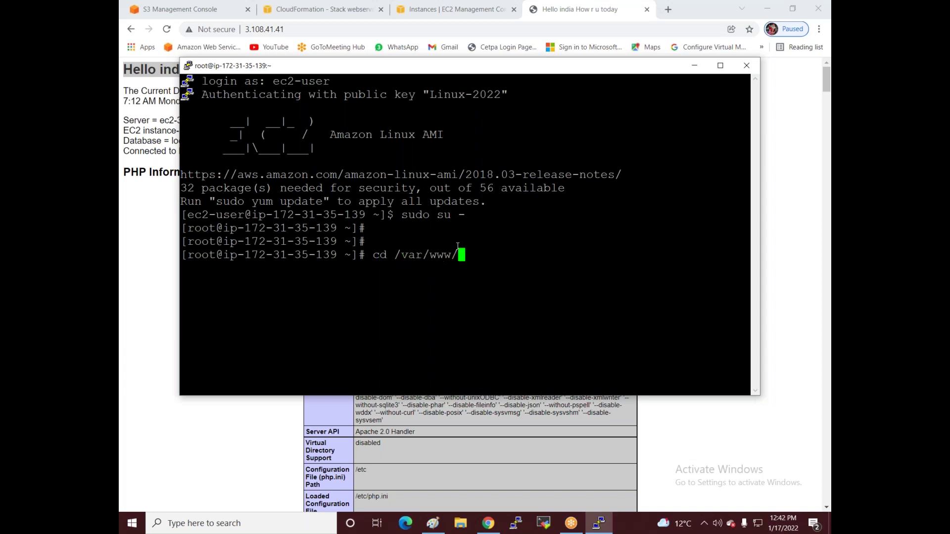
text(html/)
key(Return)
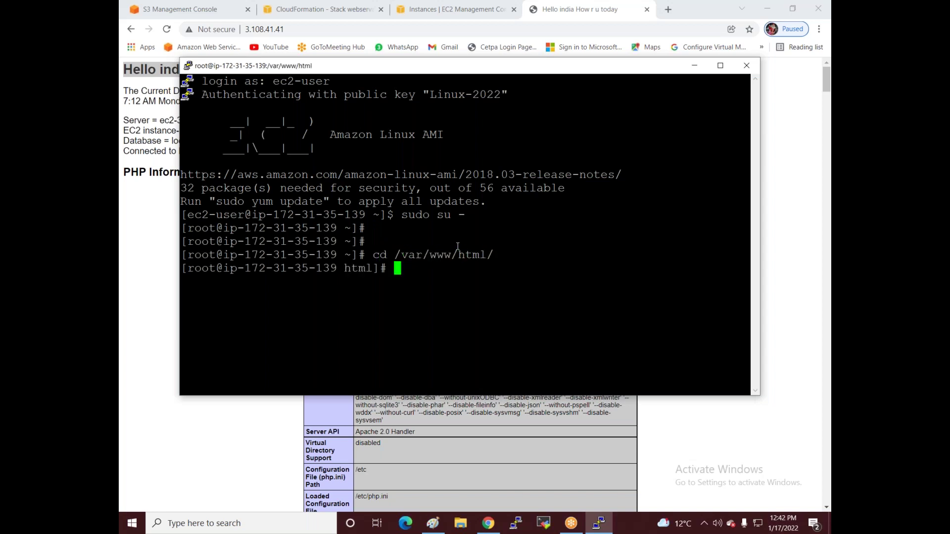
text(ls)
key(Return)
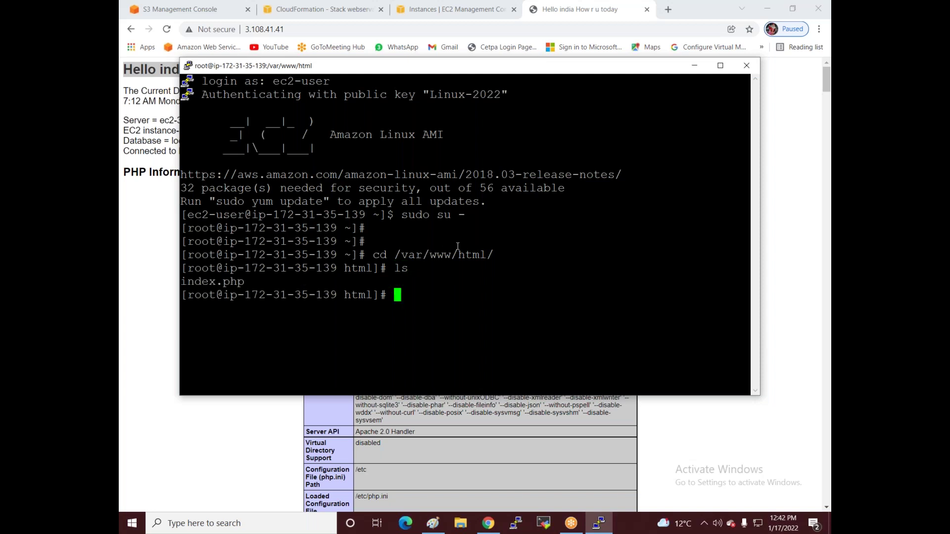
text(vim index.php)
key(Return)
key(Down)
key(Down)
key(Down)
key(Down)
key(Down)
key(Down)
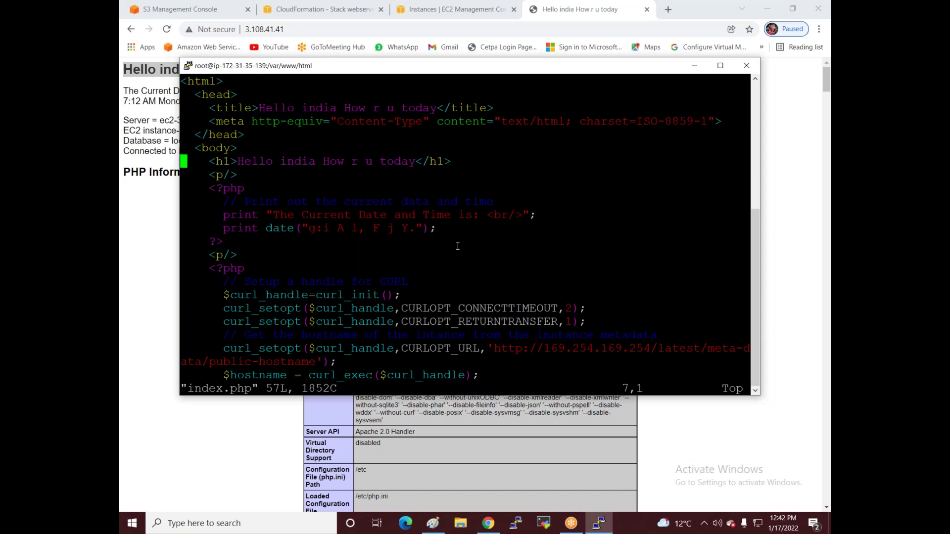
Change the h1 heading in index.php to 'Hello dear clear hai' and save with :wq.
key(i)
key(Right)
key(Right)
key(Right)
key(Right)
key(Right)
key(Right)
key(Right)
key(Right)
key(Right)
key(Right)
key(Right)
key(Right)
key(Right)
key(Right)
key(Right)
key(Right)
key(Right)
key(Right)
key(Right)
key(Right)
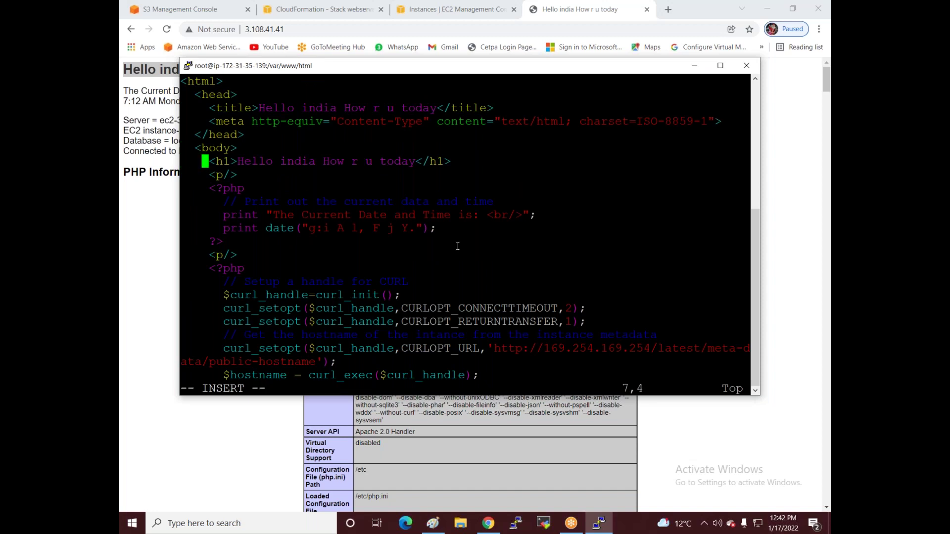
key(Right)
key(Right)
key(Right)
key(Right)
key(Right)
key(Right)
key(Right)
key(Right)
key(Right)
key(Right)
key(Right)
key(BackSpace)
key(BackSpace)
key(BackSpace)
key(BackSpace)
key(BackSpace)
key(BackSpace)
key(BackSpace)
key(BackSpace)
key(BackSpace)
key(BackSpace)
key(BackSpace)
key(BackSpace)
key(BackSpace)
key(BackSpace)
key(BackSpace)
key(BackSpace)
key(BackSpace)
key(BackSpace)
key(BackSpace)
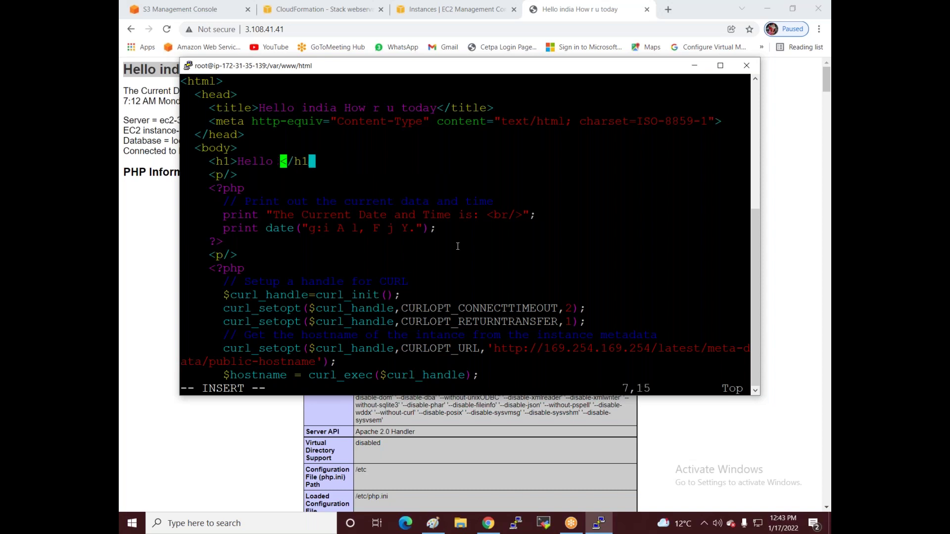
text(dear clea)
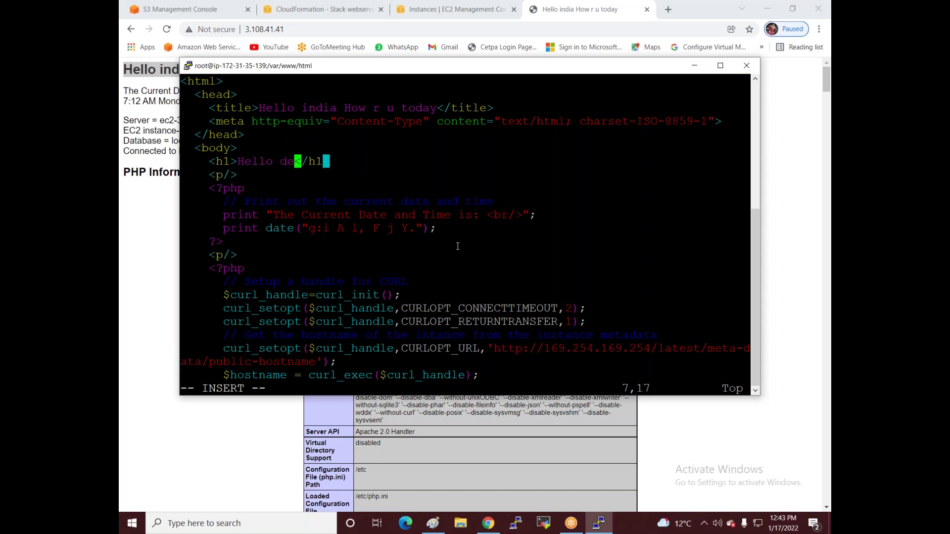
text(r hai)
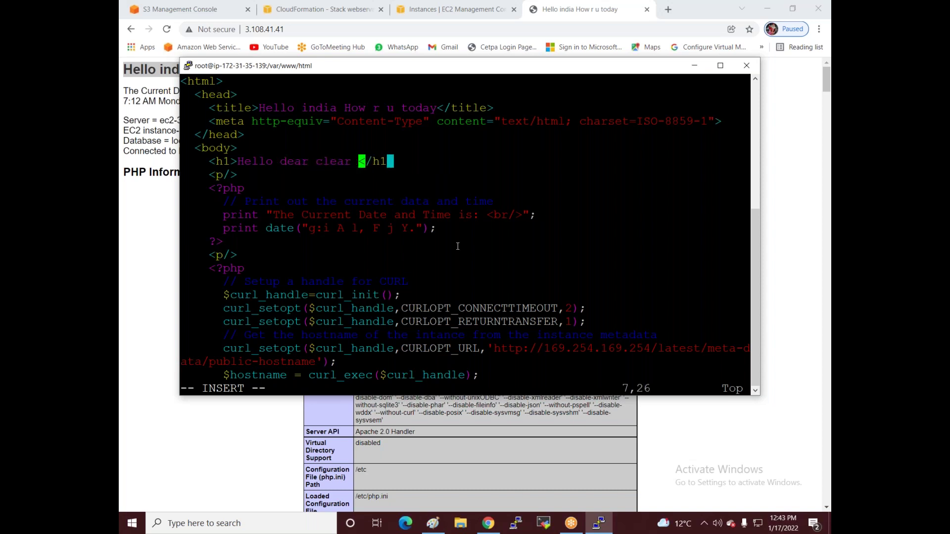
key(Escape)
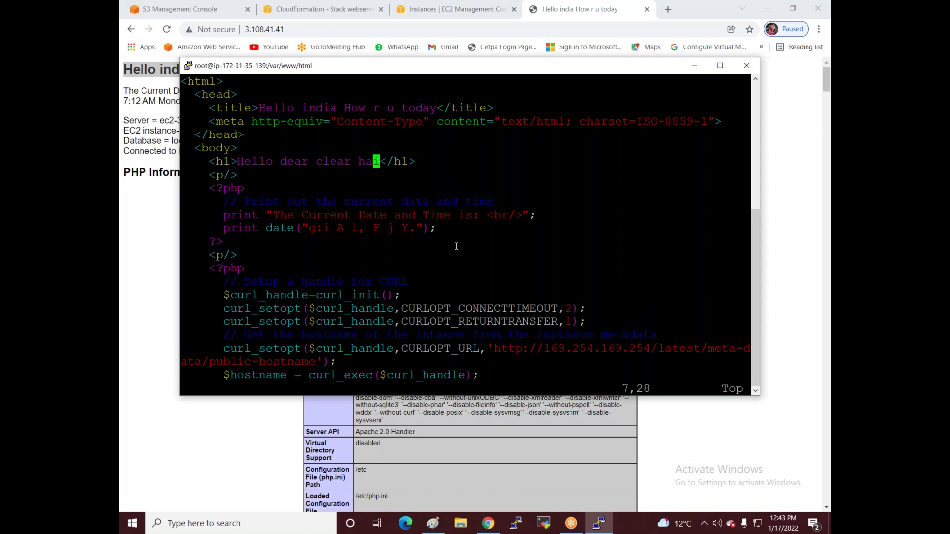
key(shift+colon)
text(wq)
key(Return)
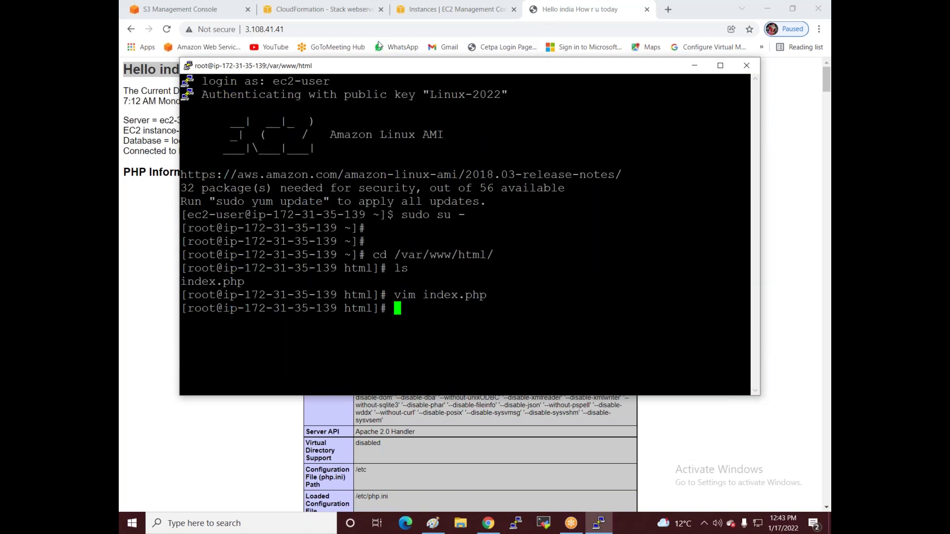
key(alt+Tab)
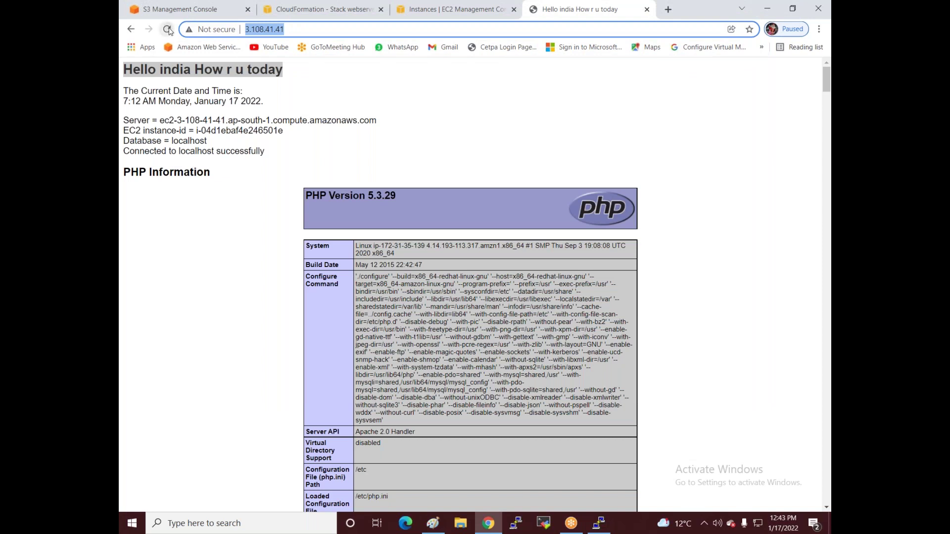
Reload the site to show the new heading, then return to the webserver1 stack's events.
click(167, 30)
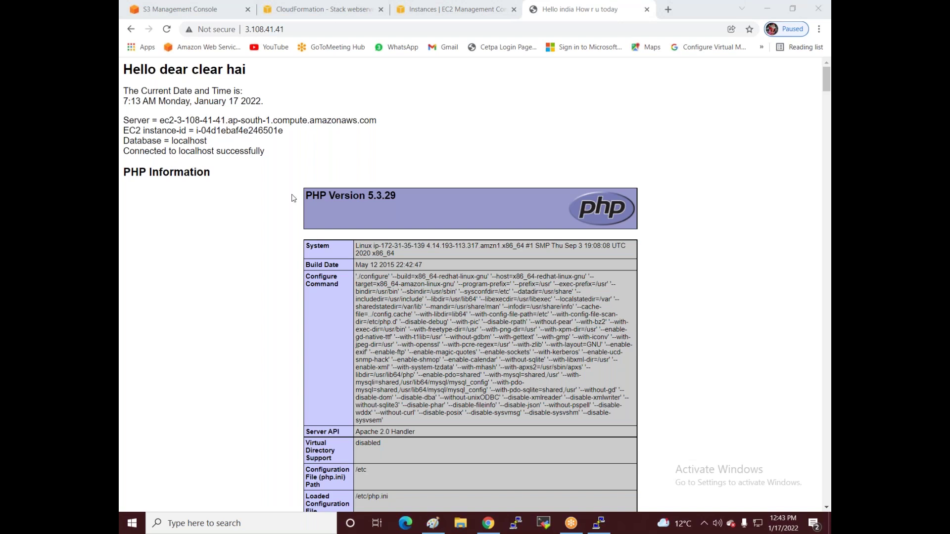
click(297, 10)
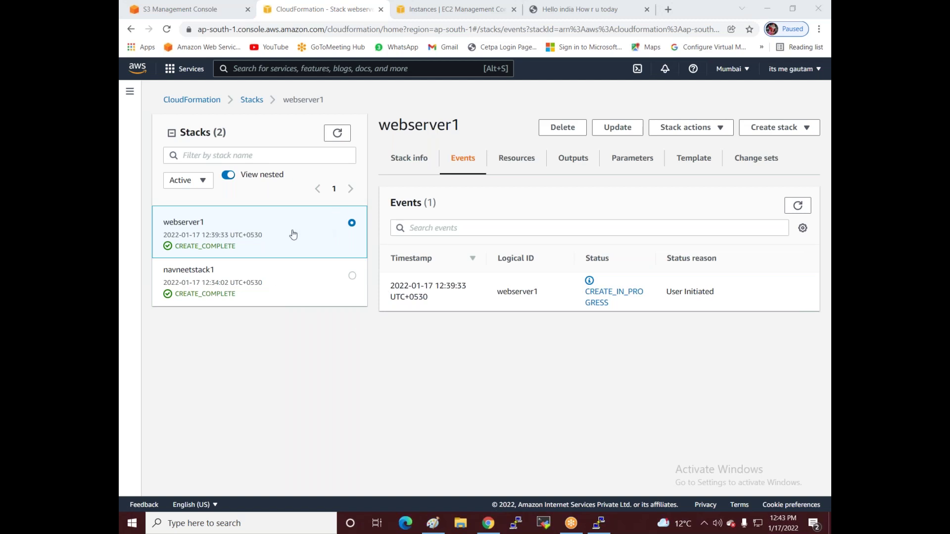
Delete the webserver1 stack, then the navneetstack1 stack, and return to the S3 Buckets list.
click(561, 128)
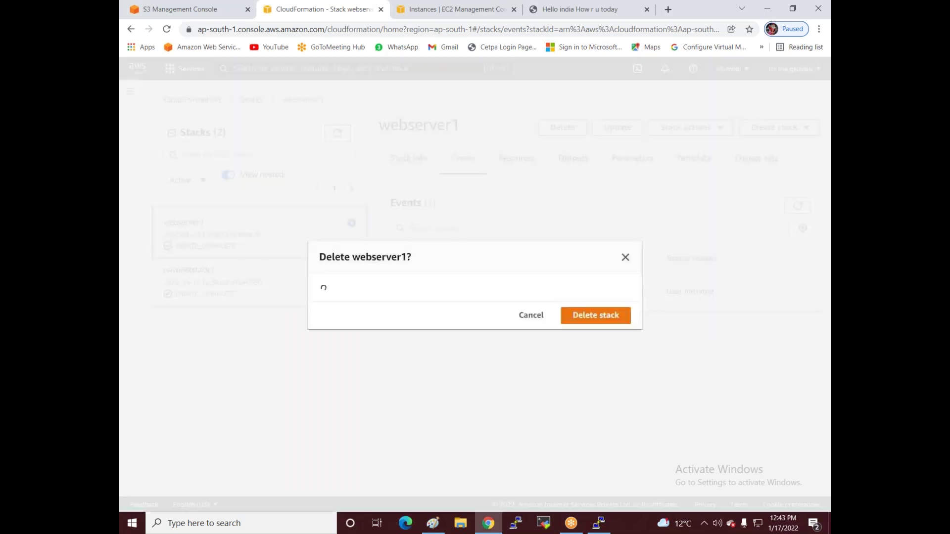
click(612, 319)
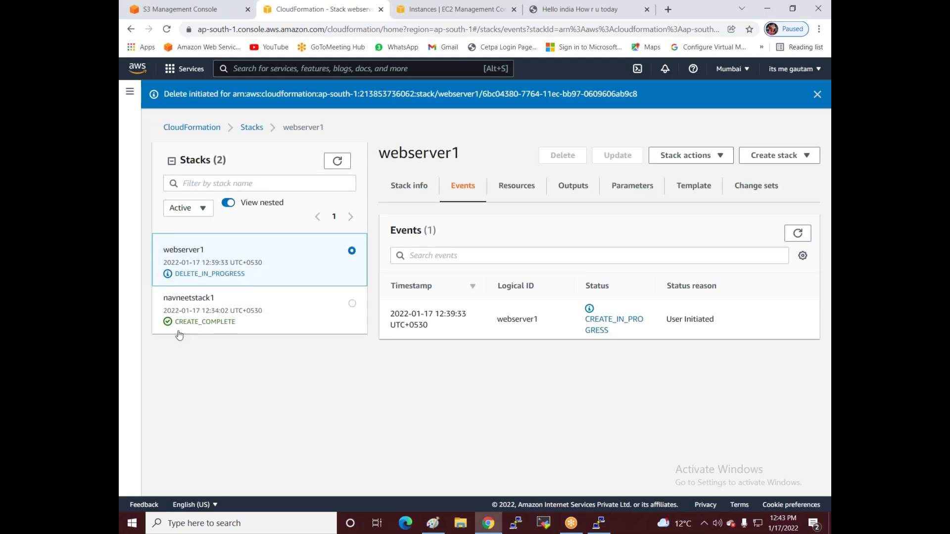
click(197, 314)
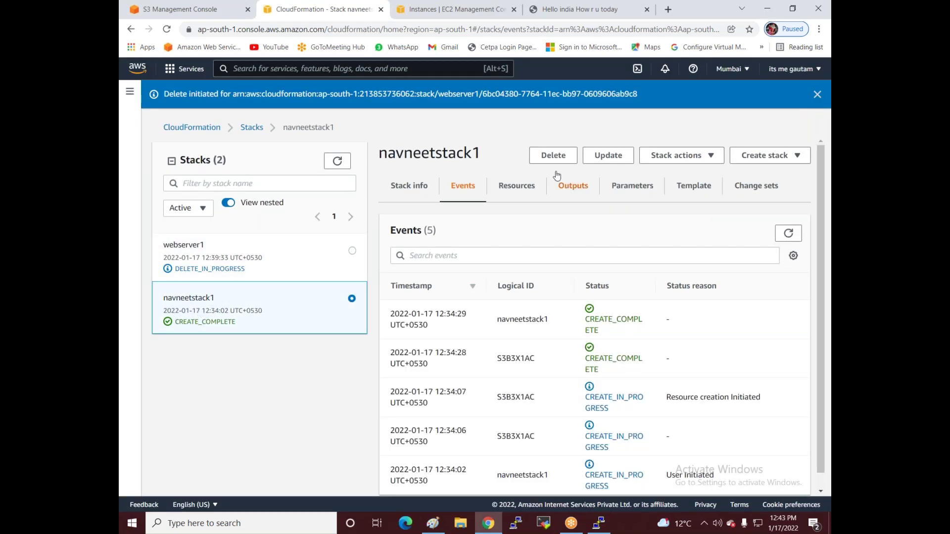
click(553, 155)
click(589, 320)
scroll(559, 337, down, 1)
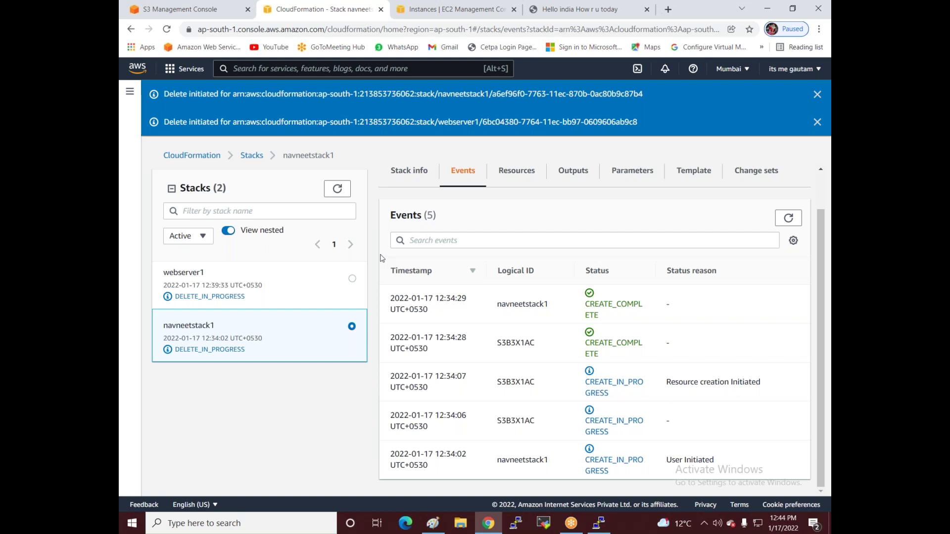
click(180, 11)
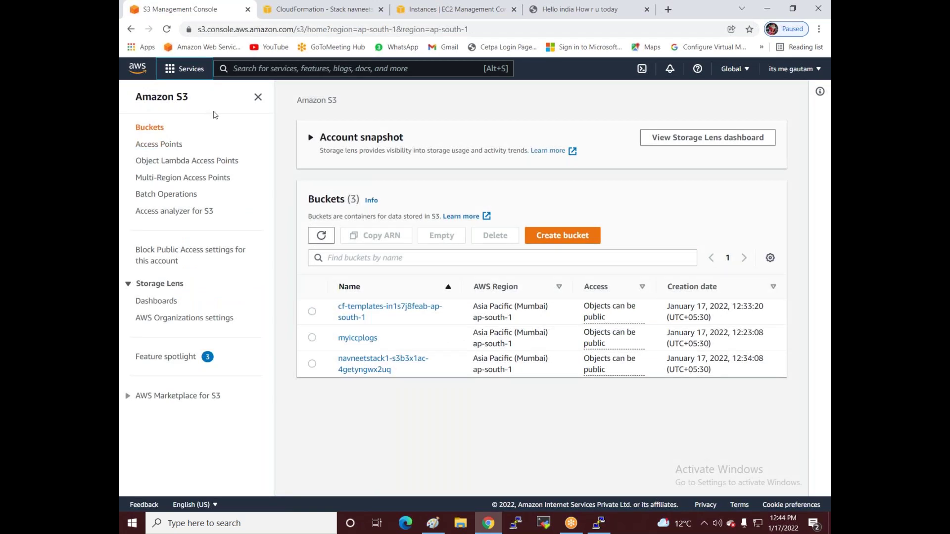
Reload S3 to check the stack bucket is gone, and confirm all three EC2 instances show Terminated.
click(166, 31)
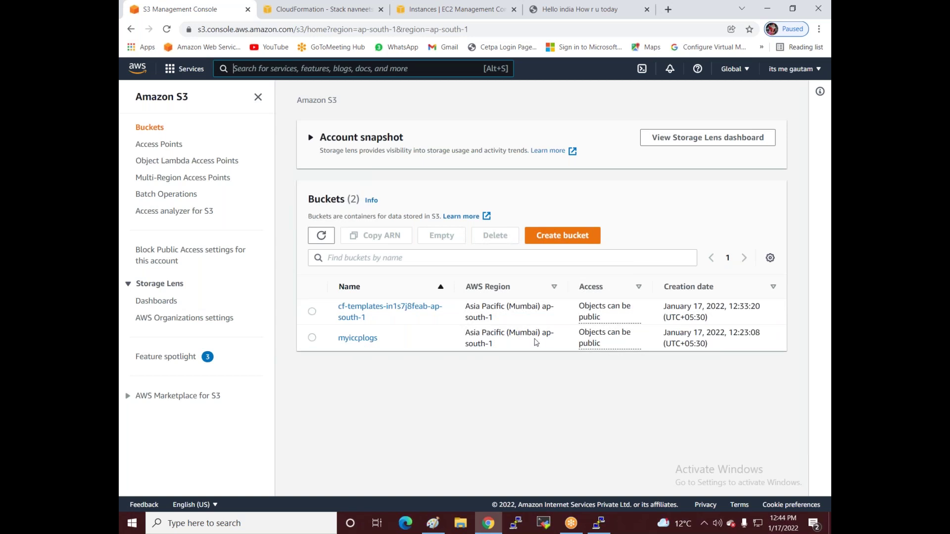
click(437, 10)
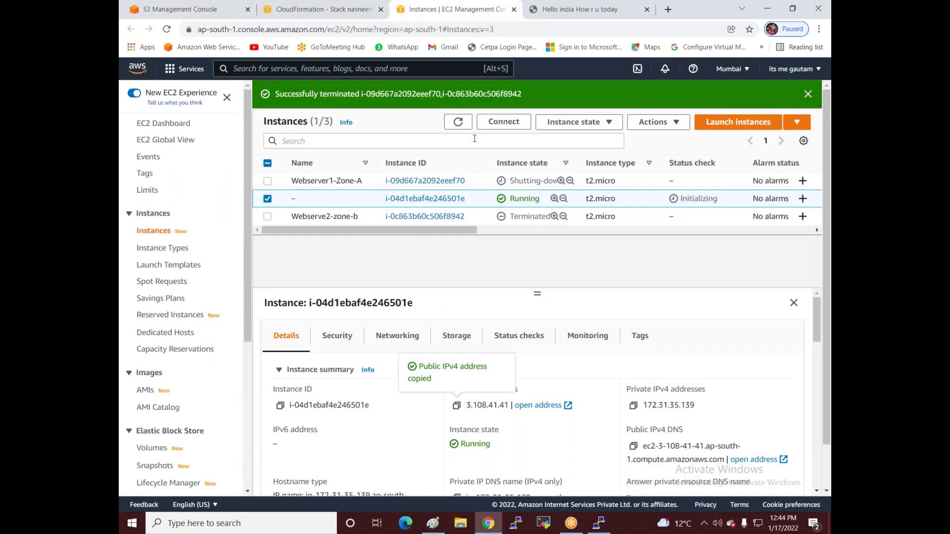
click(457, 124)
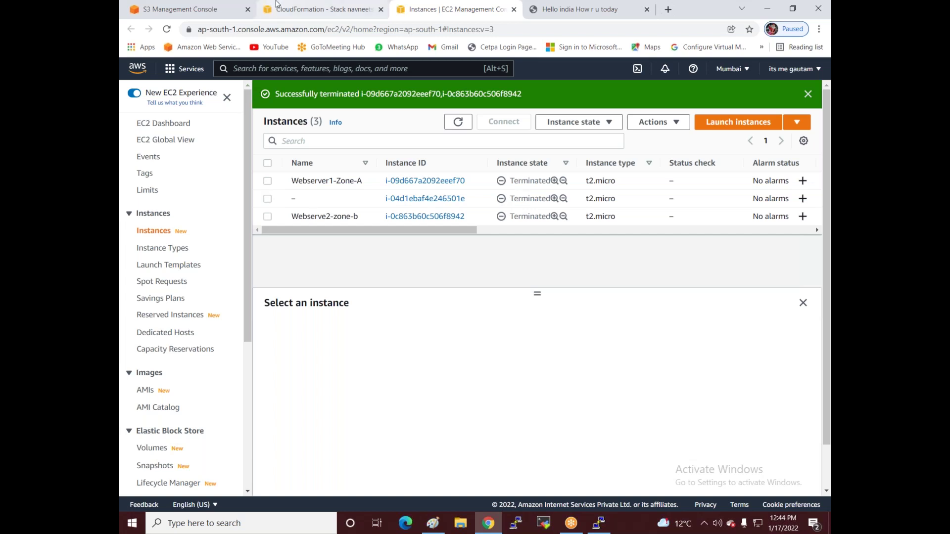
click(297, 10)
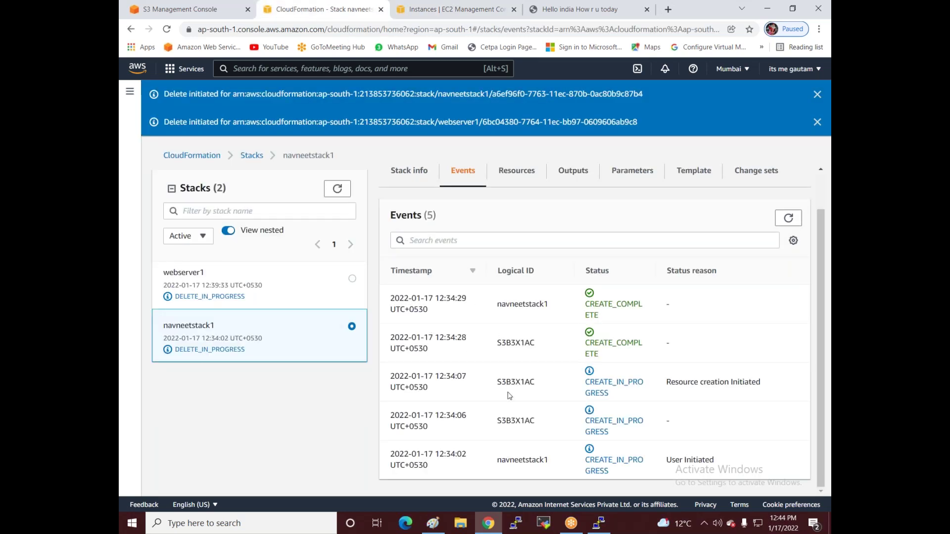
In Paint, draw rounded boxes at upper left, upper right, bottom centre, and a tall narrow one at left.
click(441, 526)
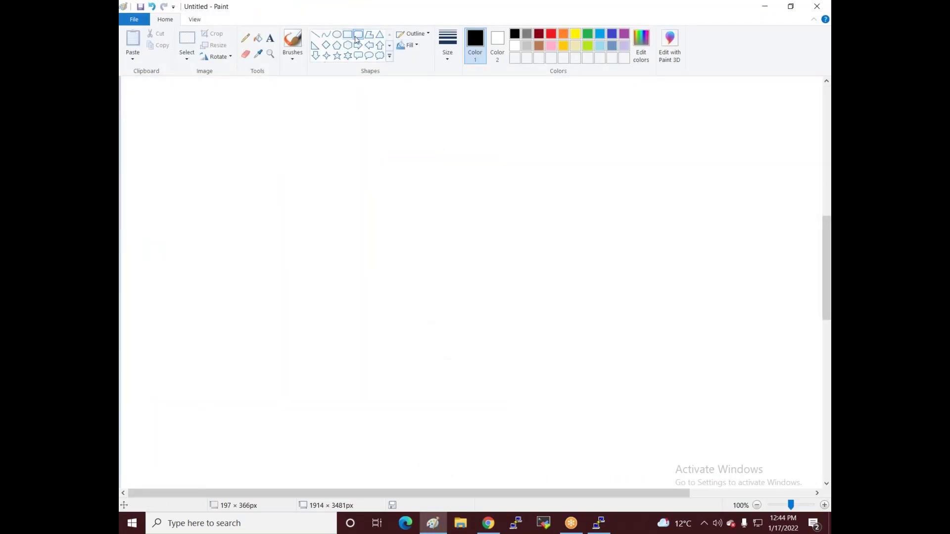
mouse_move(207, 106)
mouse_down()
mouse_move(261, 105)
mouse_move(412, 285)
mouse_move(417, 278)
mouse_up()
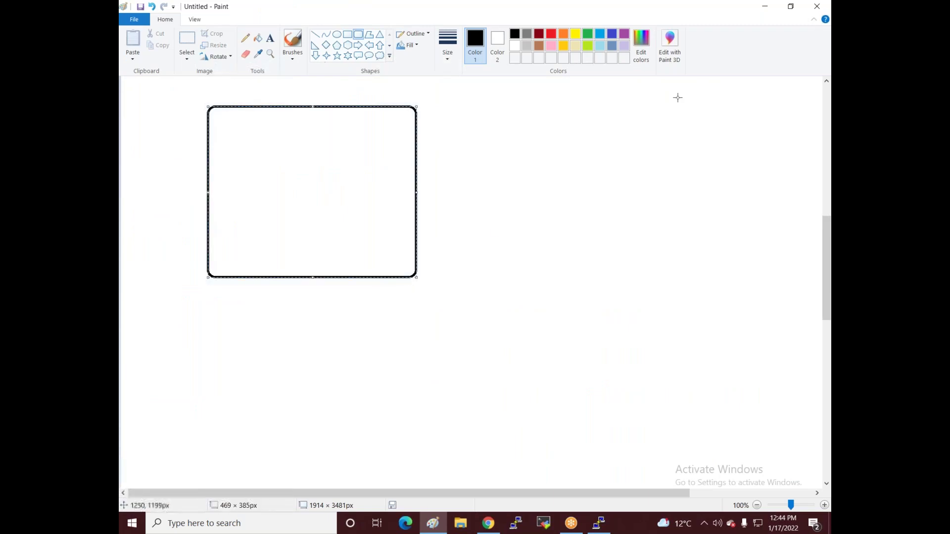
mouse_move(572, 115)
mouse_down()
mouse_move(742, 307)
mouse_move(760, 266)
mouse_up()
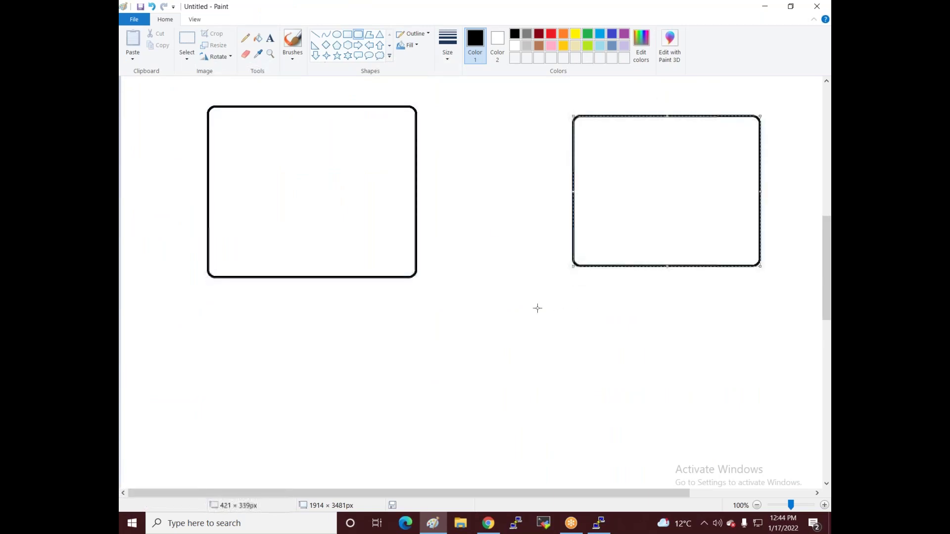
drag(375, 346, 627, 476)
click(775, 359)
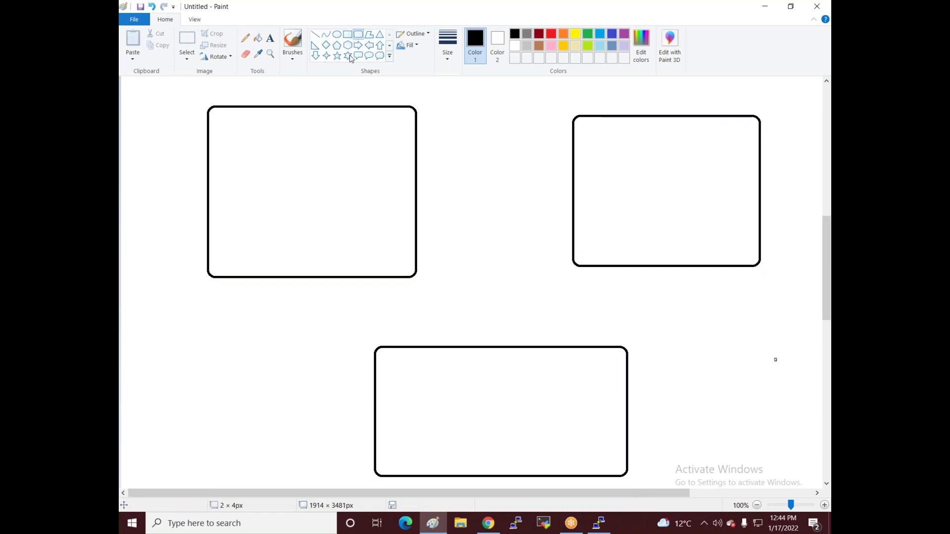
drag(137, 297, 214, 463)
click(255, 332)
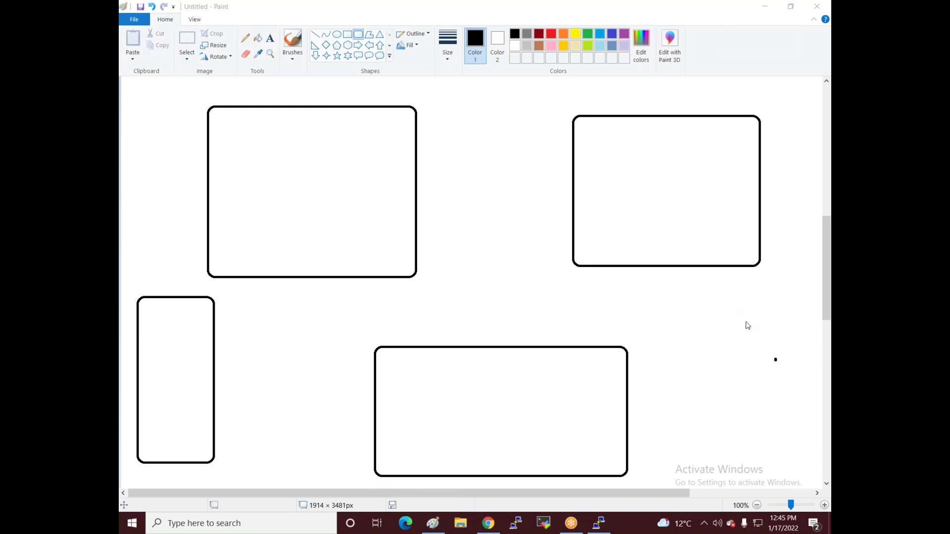
click(491, 286)
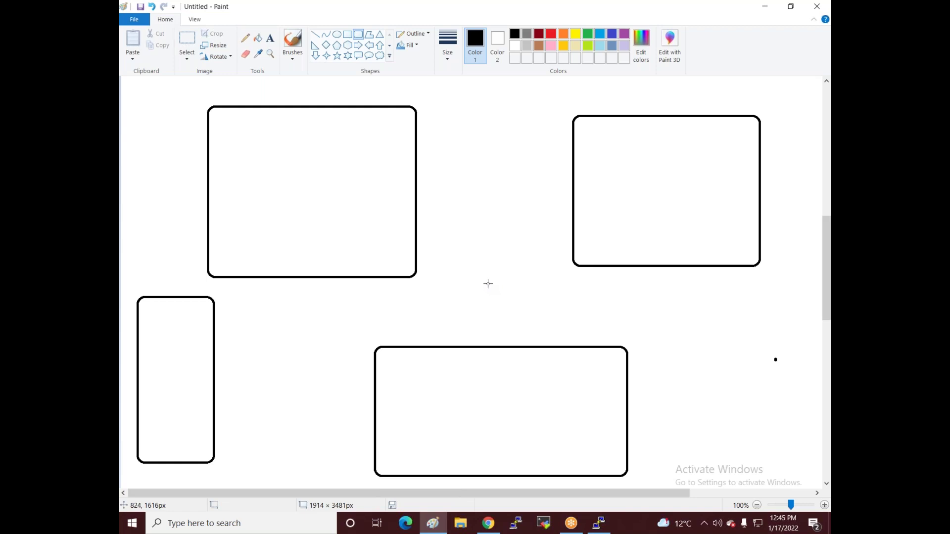
mouse_move(486, 526)
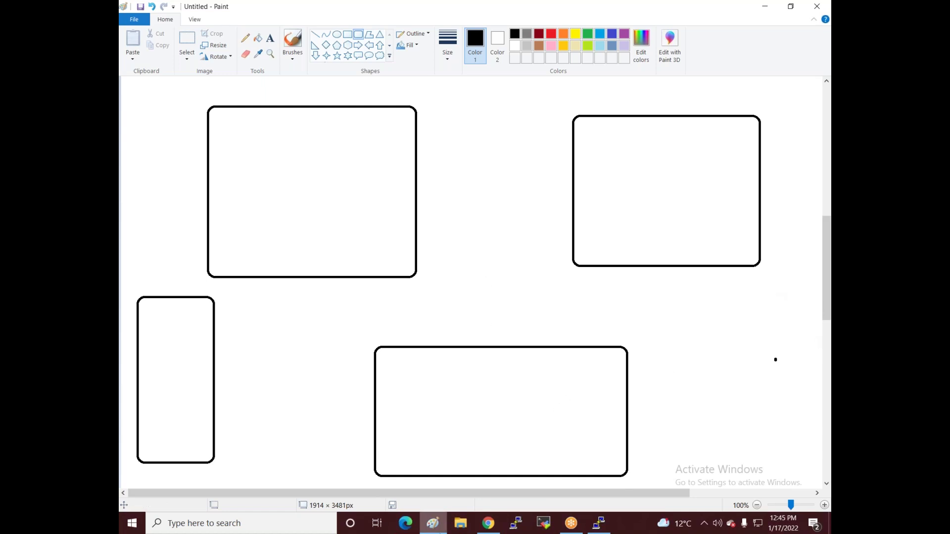
click(489, 525)
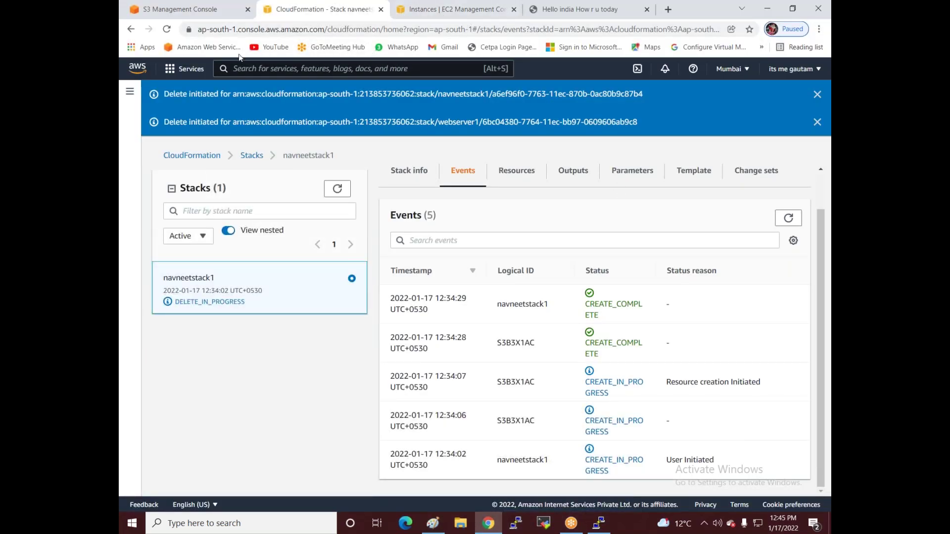
Go to CloudTrail and review the full Event history with TerminateInstances, CreateStack and CreateBucket entries.
click(167, 72)
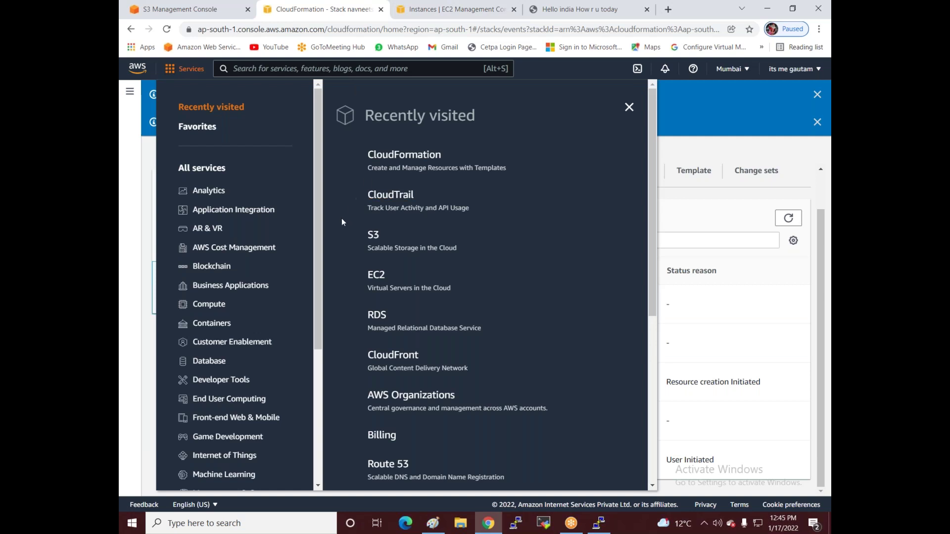
click(400, 196)
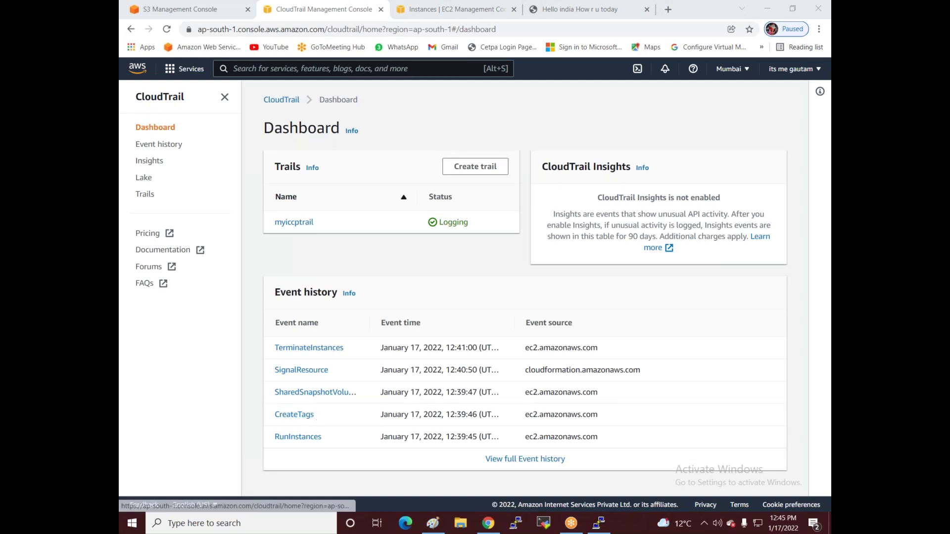
click(519, 460)
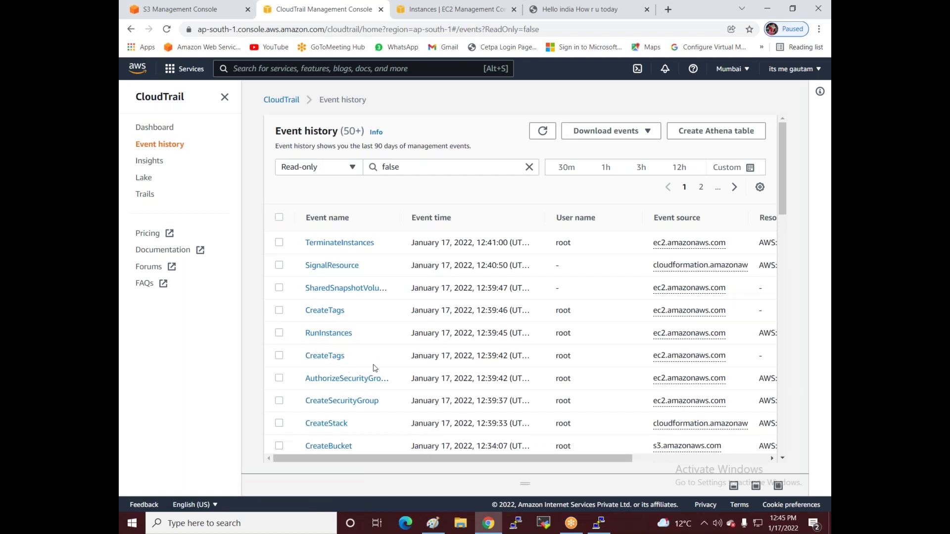
scroll(370, 376, down, 1)
scroll(370, 377, down, 5)
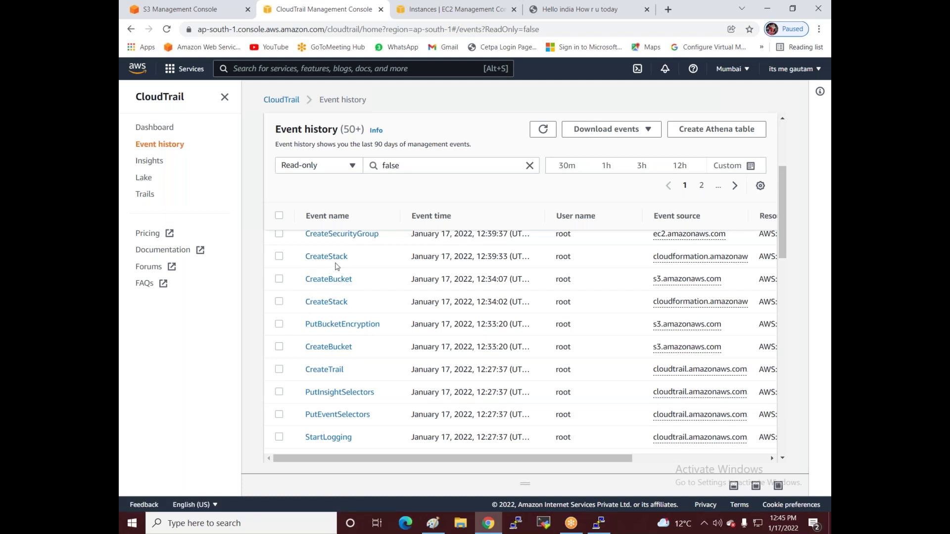
scroll(337, 267, up, 1)
Read through the webserver1 CreateStack event details, then go to the S3 bucket list.
click(331, 312)
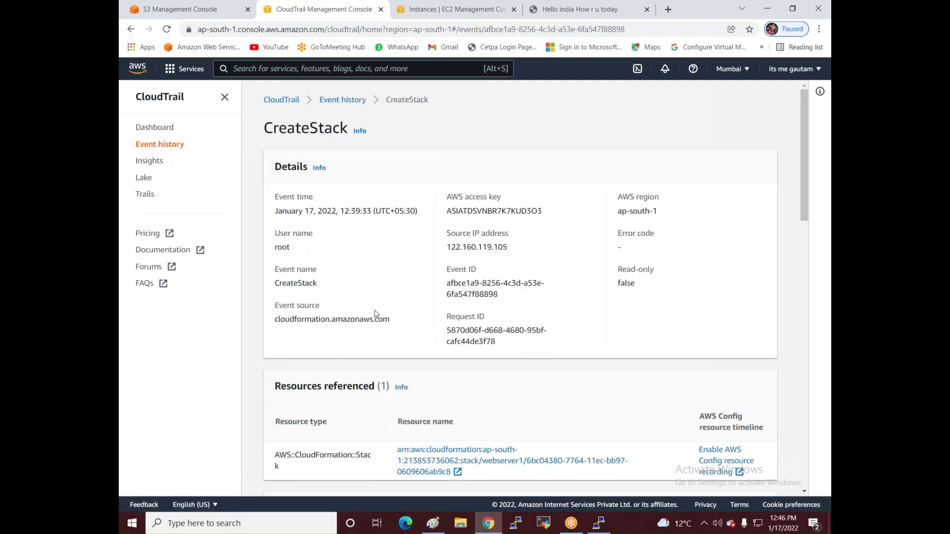
scroll(439, 315, down, 2)
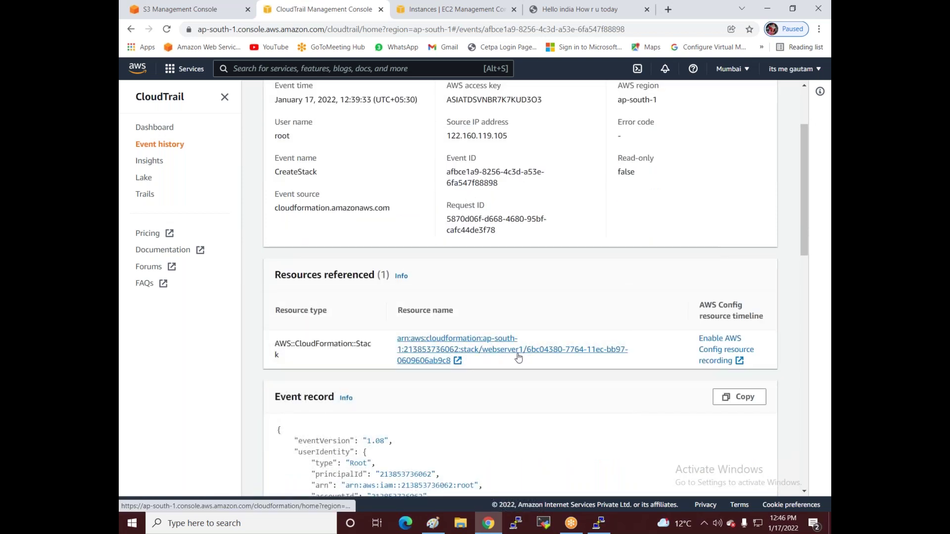
scroll(515, 355, down, 4)
scroll(515, 356, up, 5)
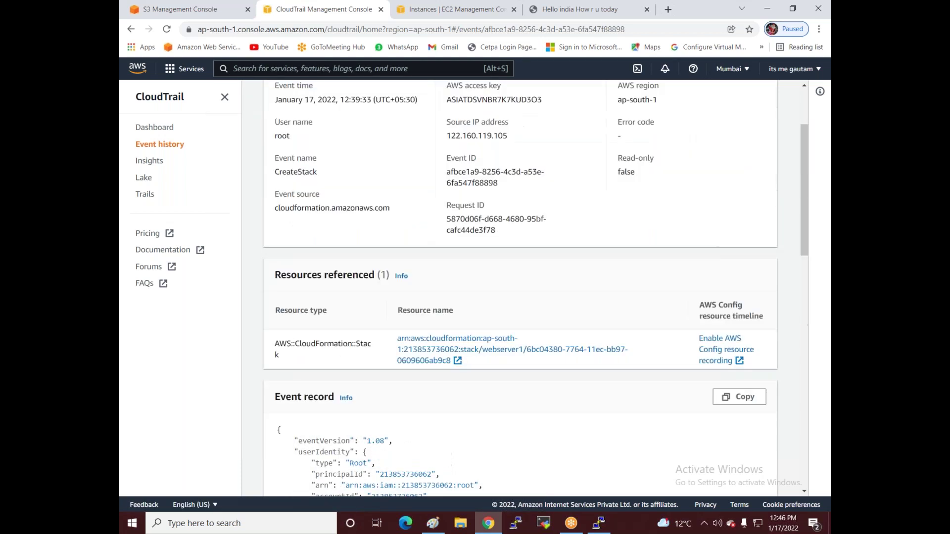
scroll(429, 309, up, 2)
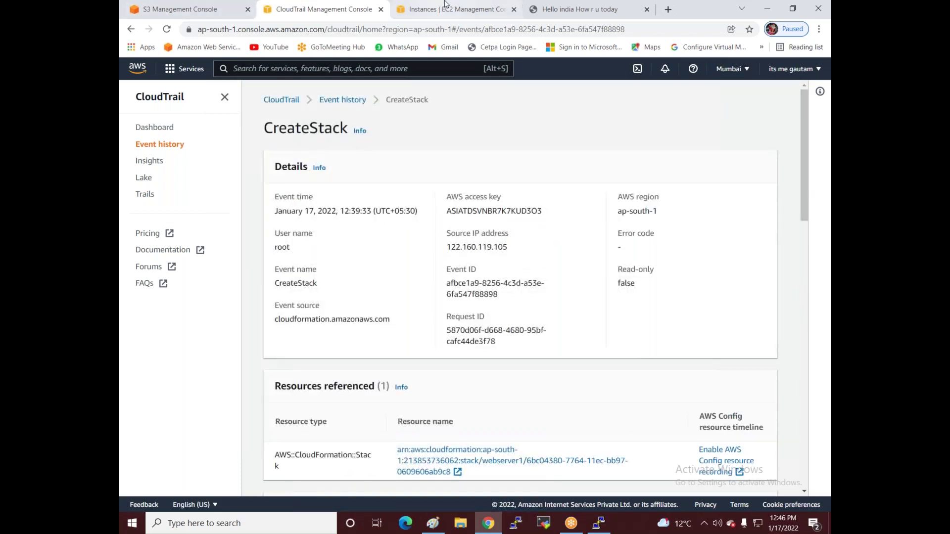
click(196, 15)
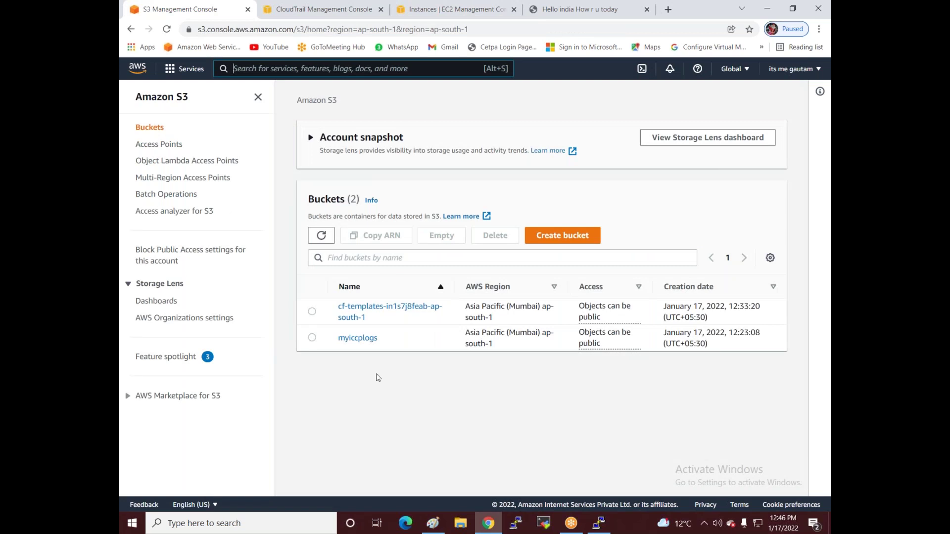
Browse the myiccplogs bucket to AWSLogs, the account folder, CloudTrail/ap-south-1/2022/01/17.
click(350, 341)
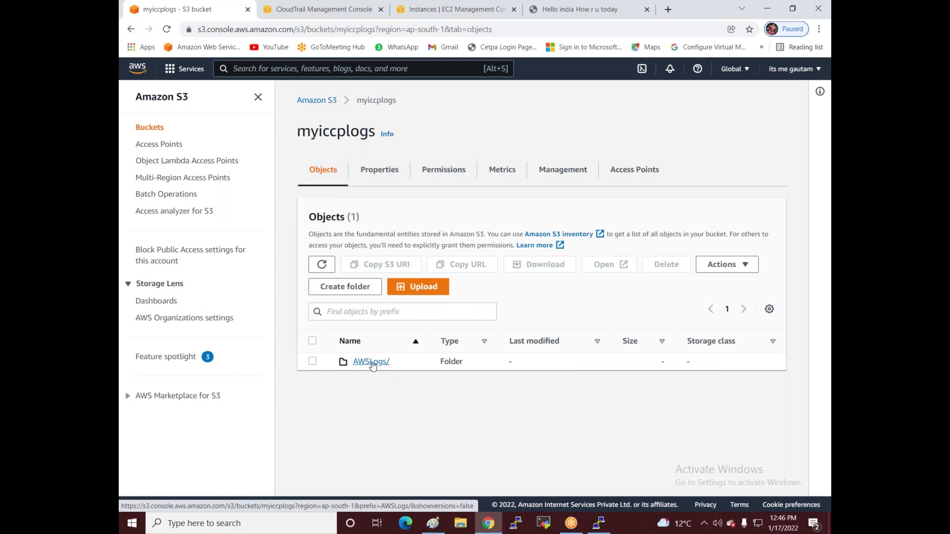
click(372, 364)
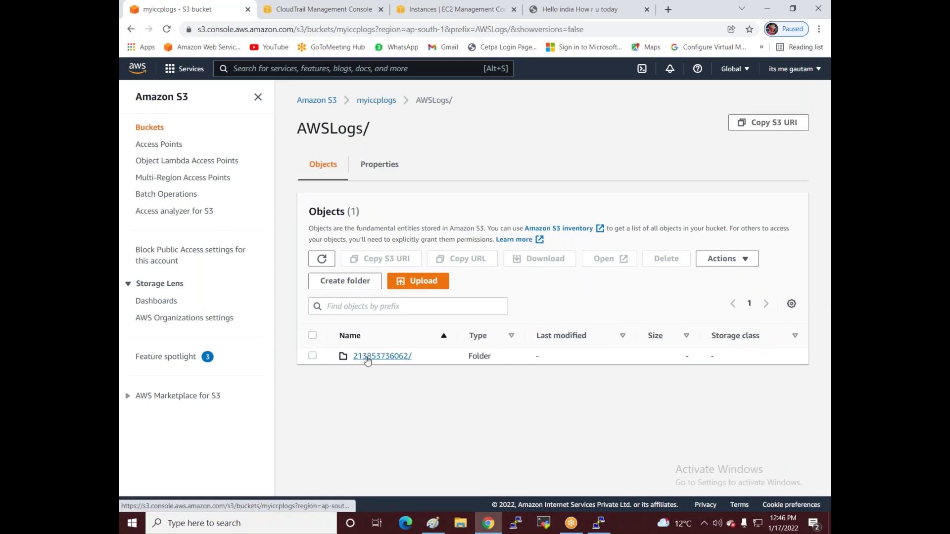
click(367, 360)
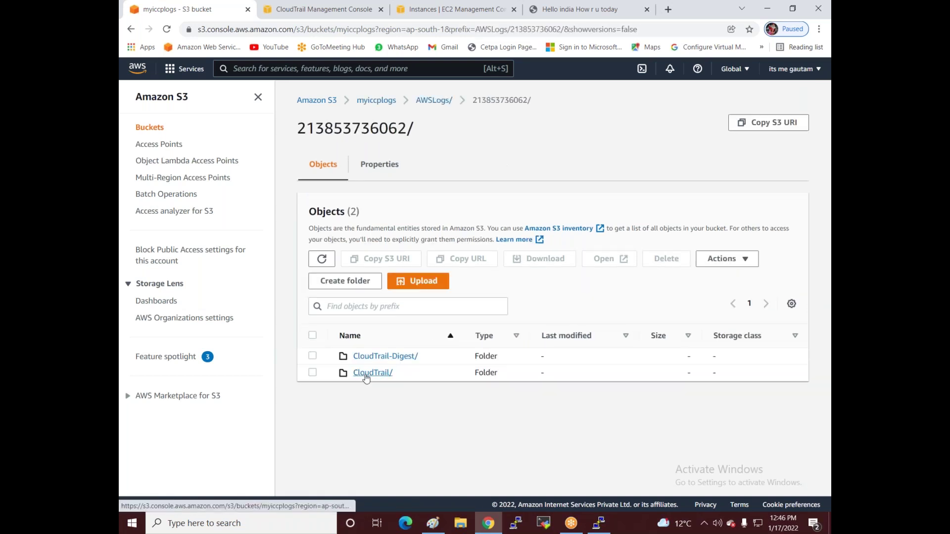
click(366, 373)
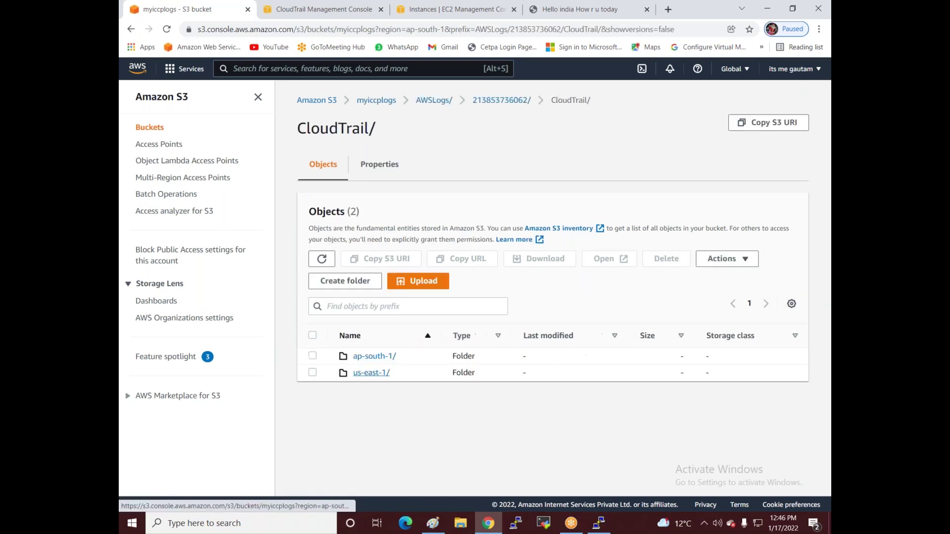
click(376, 357)
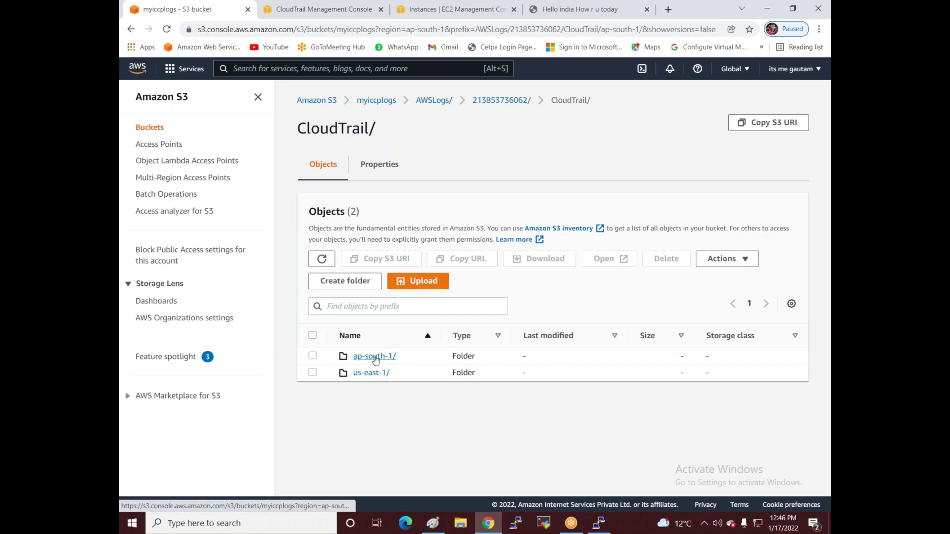
click(364, 357)
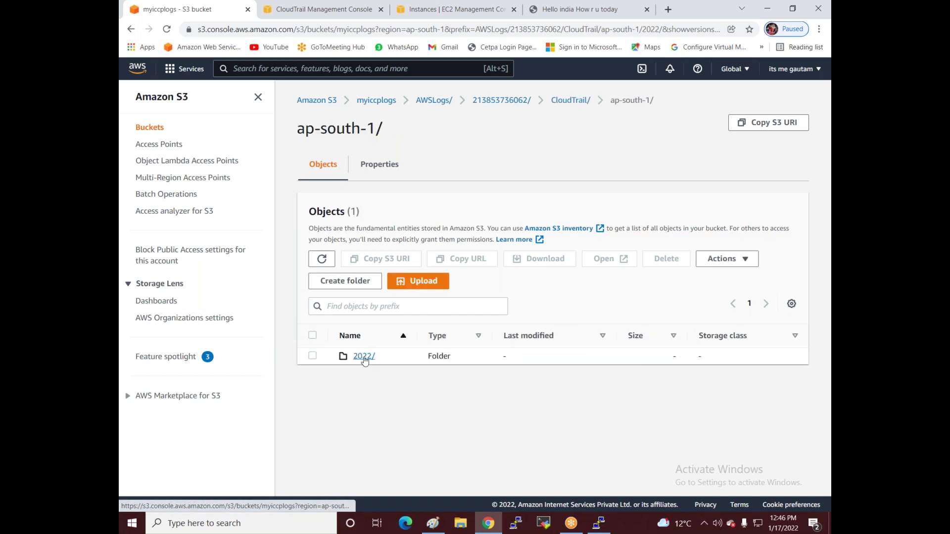
click(358, 357)
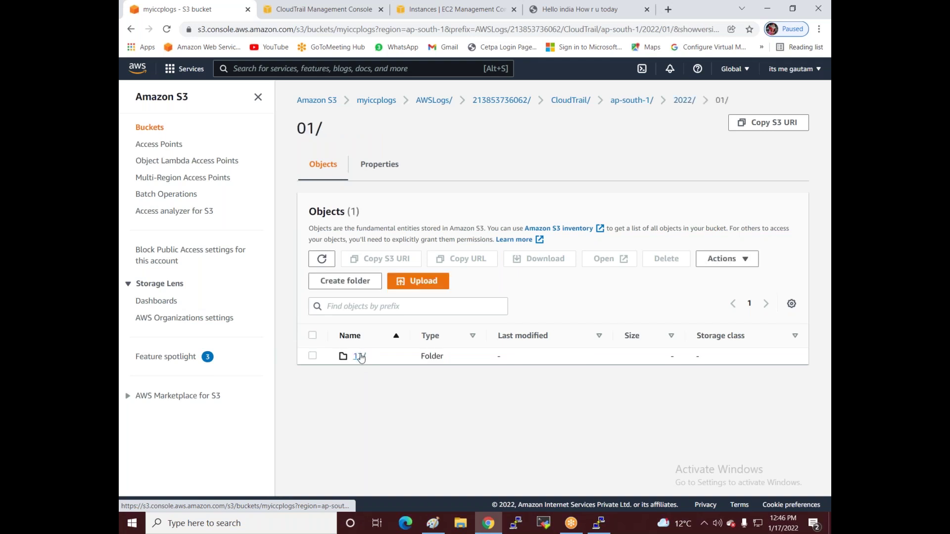
click(360, 357)
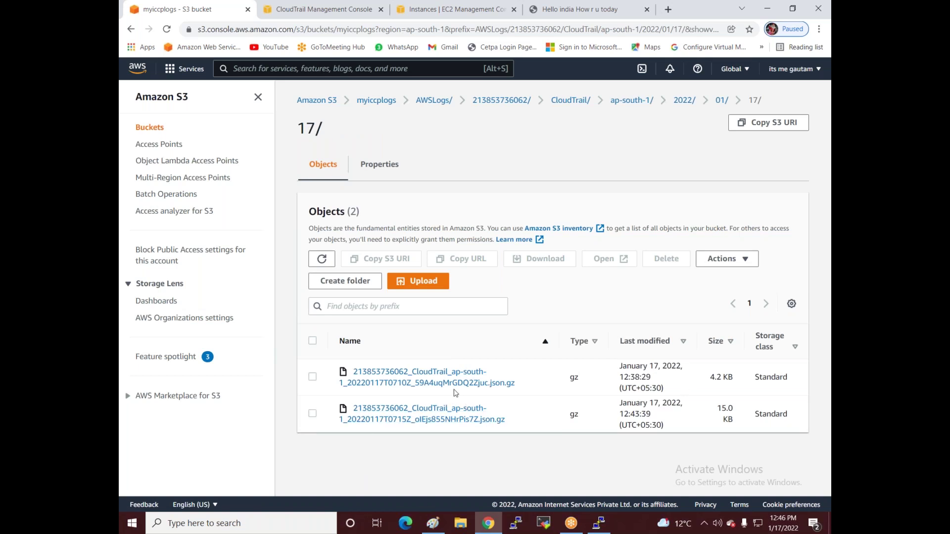
Open the second .json.gz log file's properties and load its contents in a new tab.
click(417, 413)
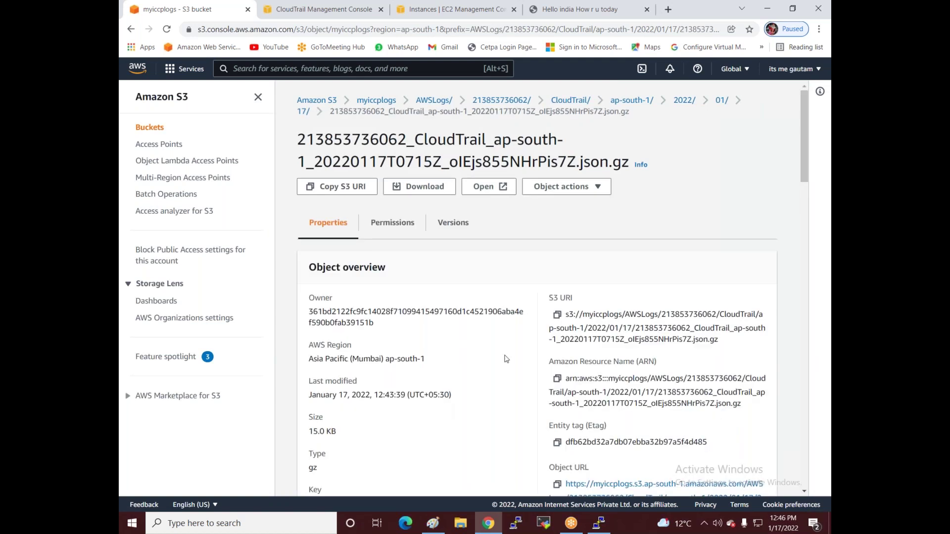
scroll(538, 317, down, 3)
scroll(495, 198, up, 2)
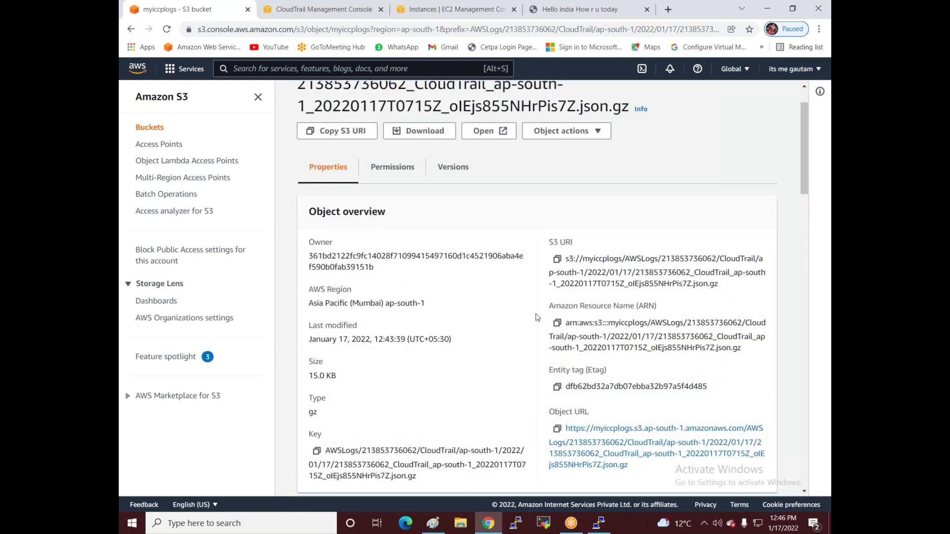
click(484, 131)
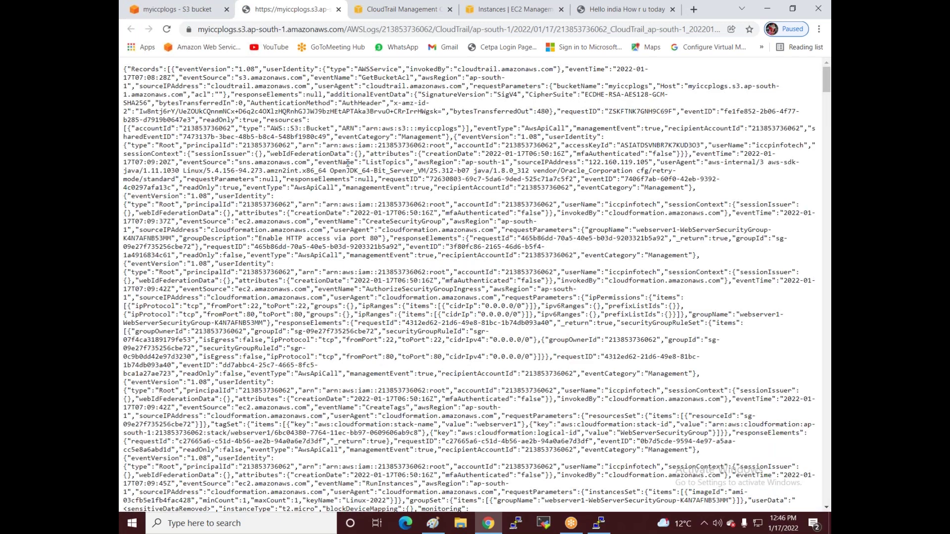
Highlight the AuthorizeSecurityGroupIngress event record and the userName value in the raw log.
scroll(348, 164, down, 5)
scroll(327, 193, up, 4)
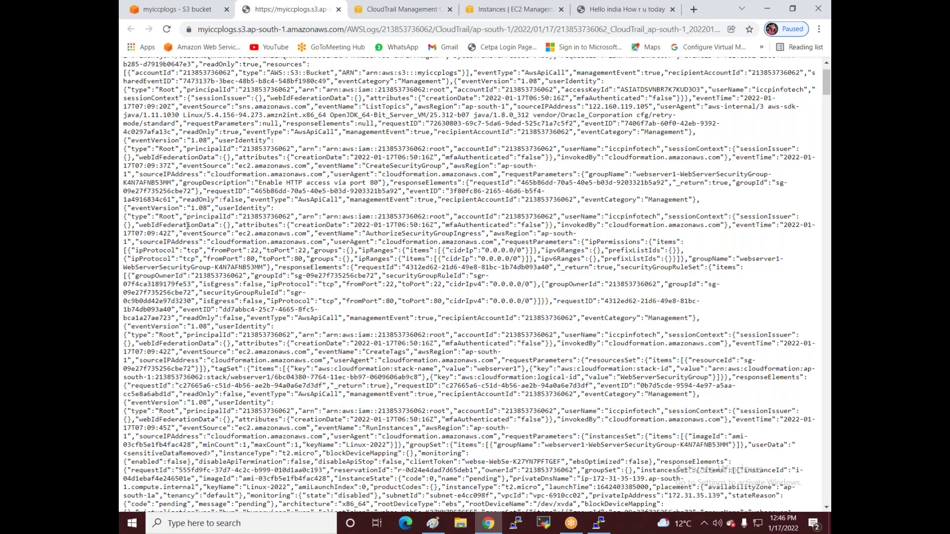
drag(124, 208, 562, 278)
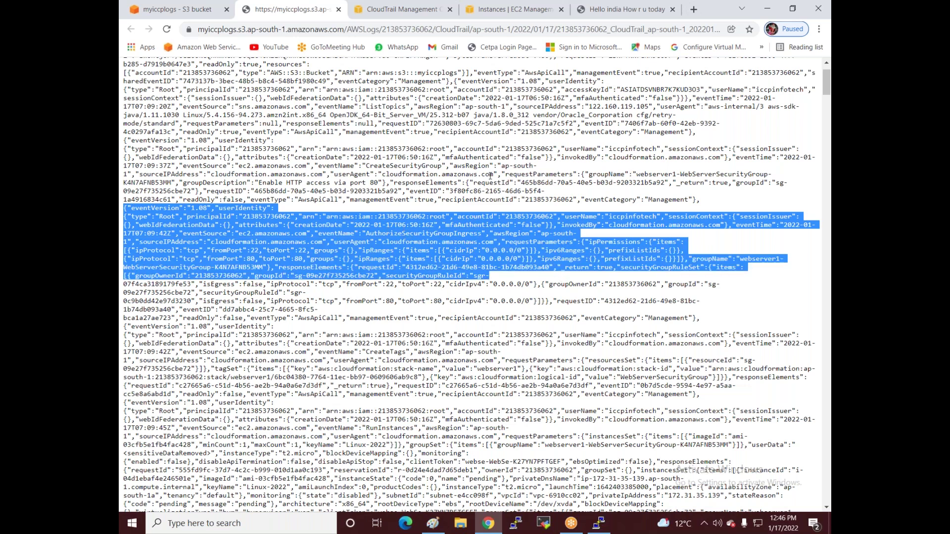
click(444, 167)
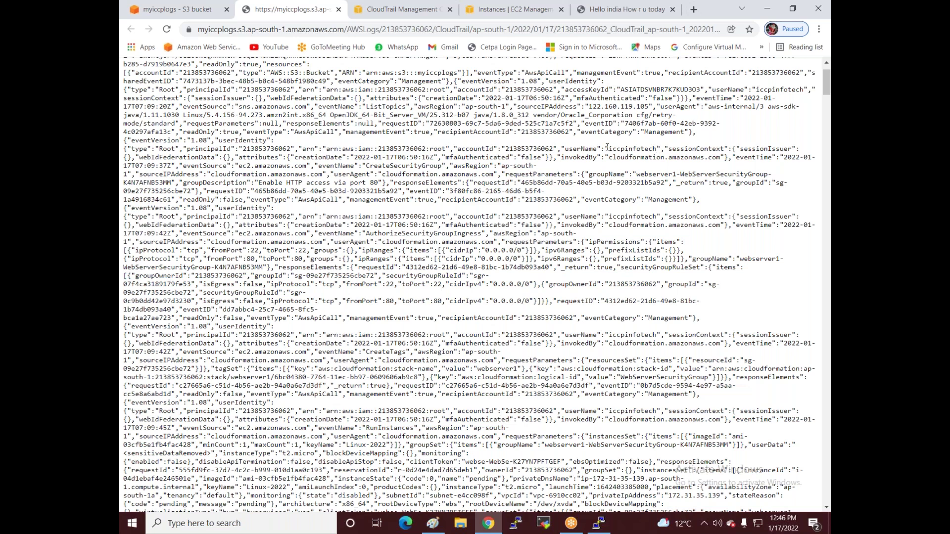
drag(607, 147, 656, 144)
drag(656, 144, 661, 146)
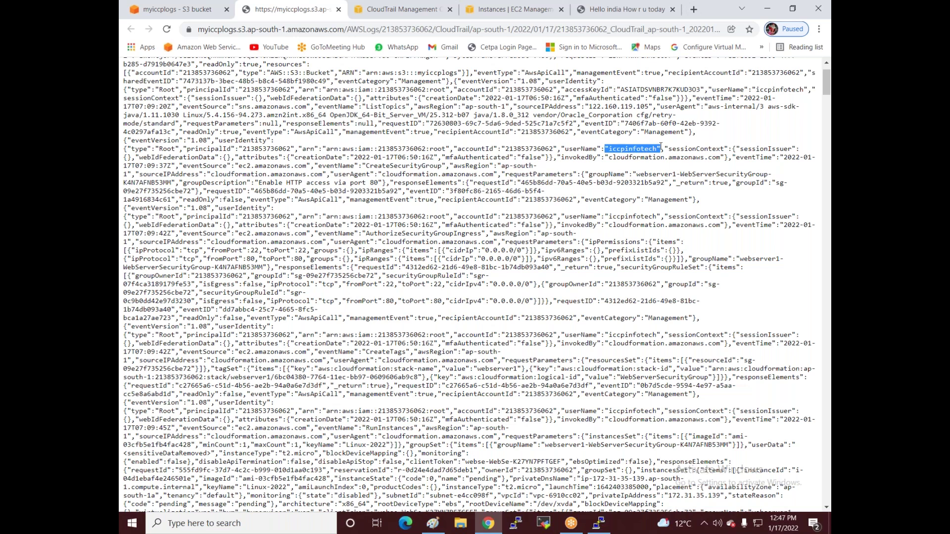
click(657, 147)
Highlight creationDate, mfaAuthenticated, the ListTopics user agent, SDK version and the ec2.amazonaws.com event source.
drag(354, 157, 553, 157)
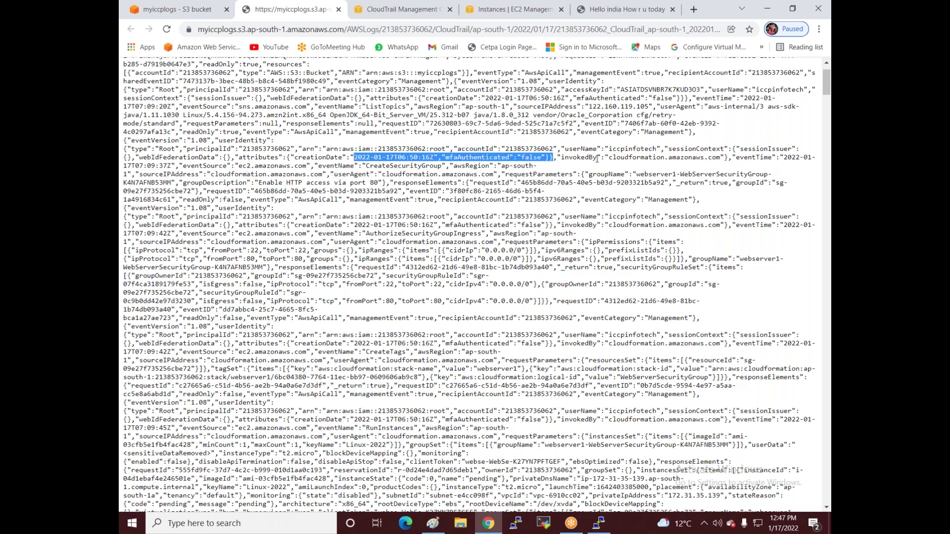
scroll(264, 93, up, 2)
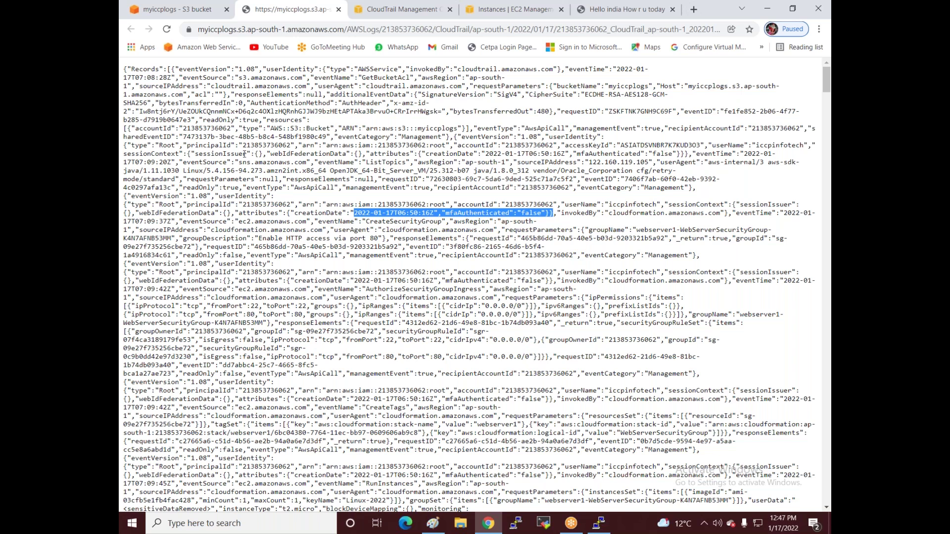
drag(208, 171, 263, 171)
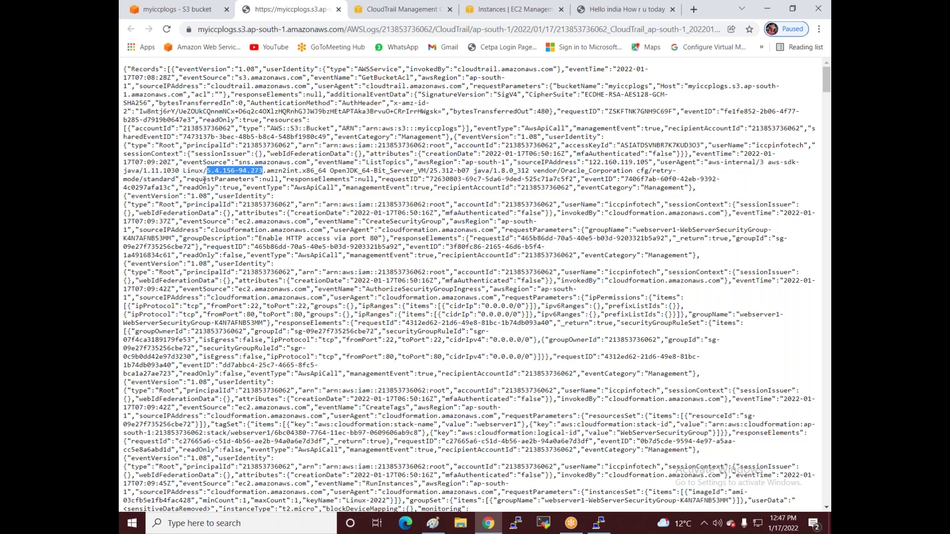
drag(143, 171, 177, 171)
drag(251, 224, 247, 222)
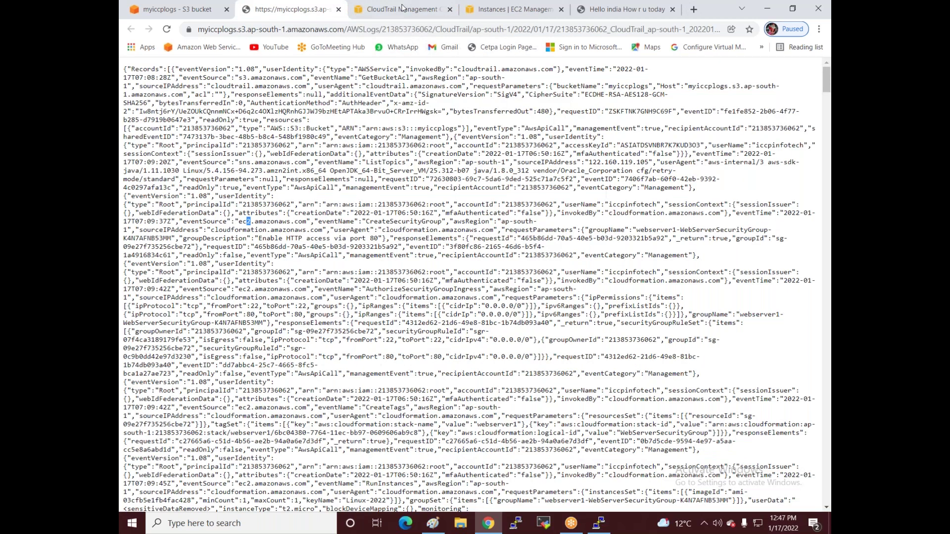
Back in Paint, use Select to mark the lower canvas area containing the two empty boxes.
click(433, 524)
scroll(307, 198, up, 8)
scroll(299, 193, up, 2)
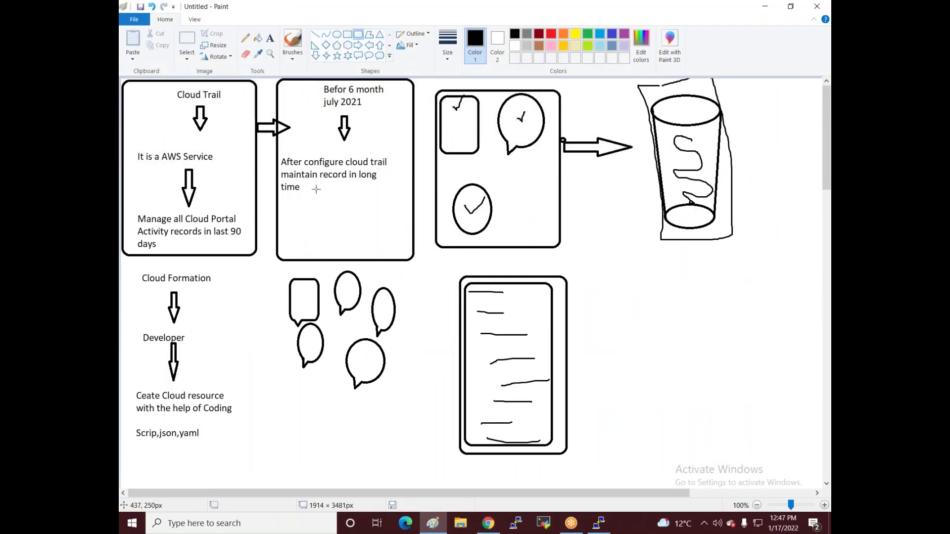
scroll(317, 189, down, 5)
scroll(310, 209, up, 5)
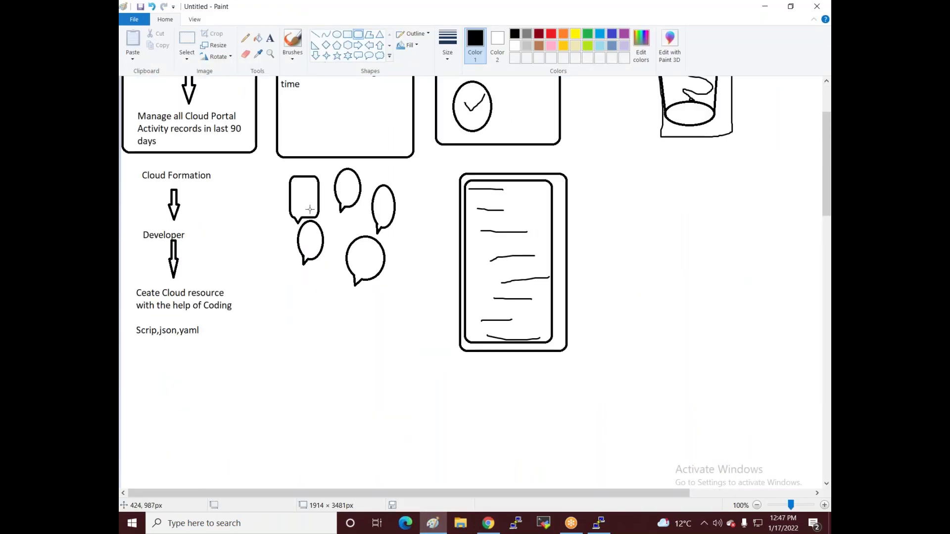
click(187, 43)
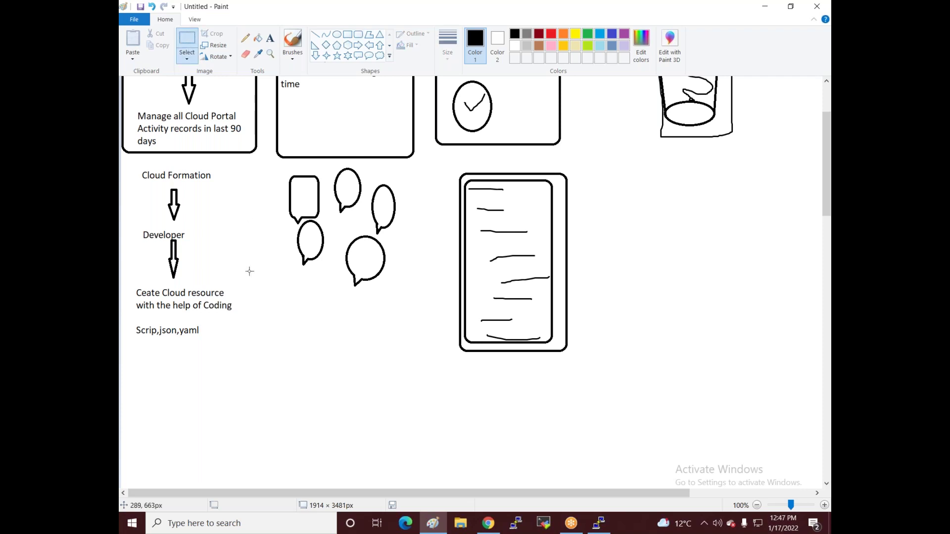
scroll(277, 238, up, 2)
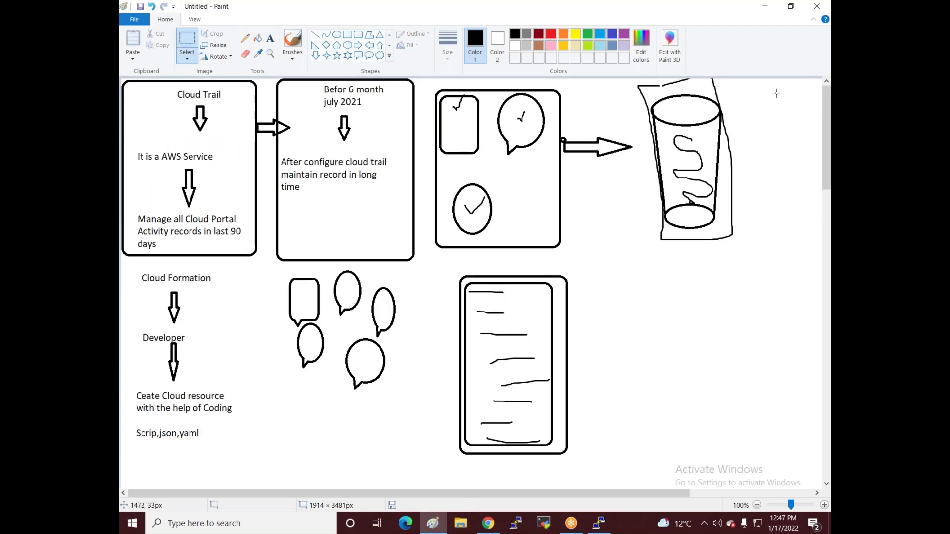
drag(523, 81, 120, 487)
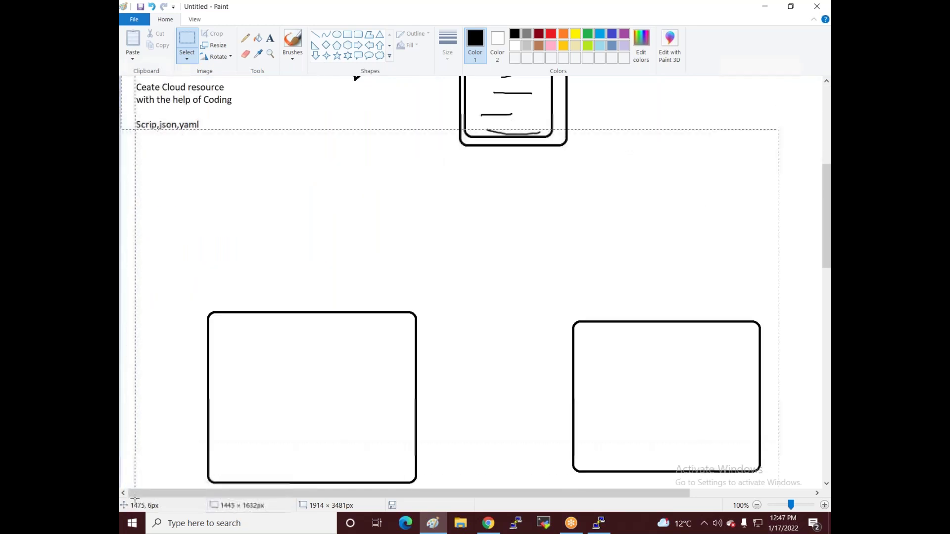